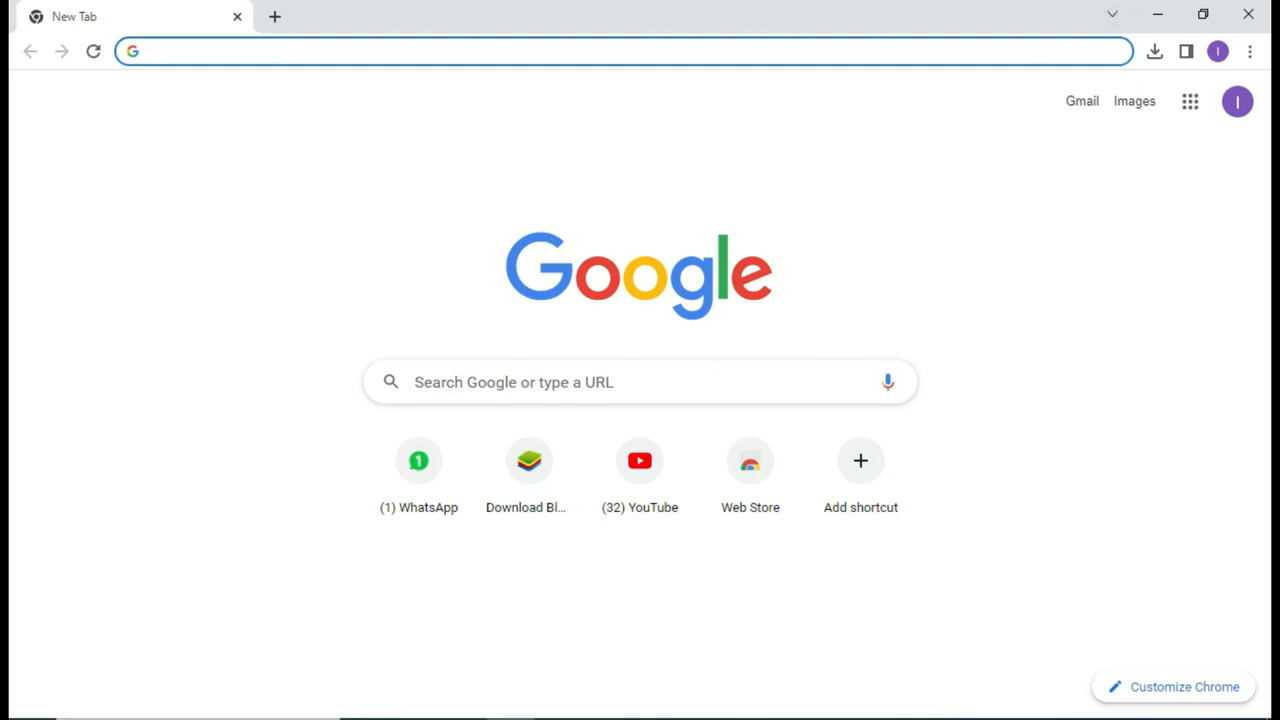
Step: Open Windows search from the taskbar search box
click(312, 718)
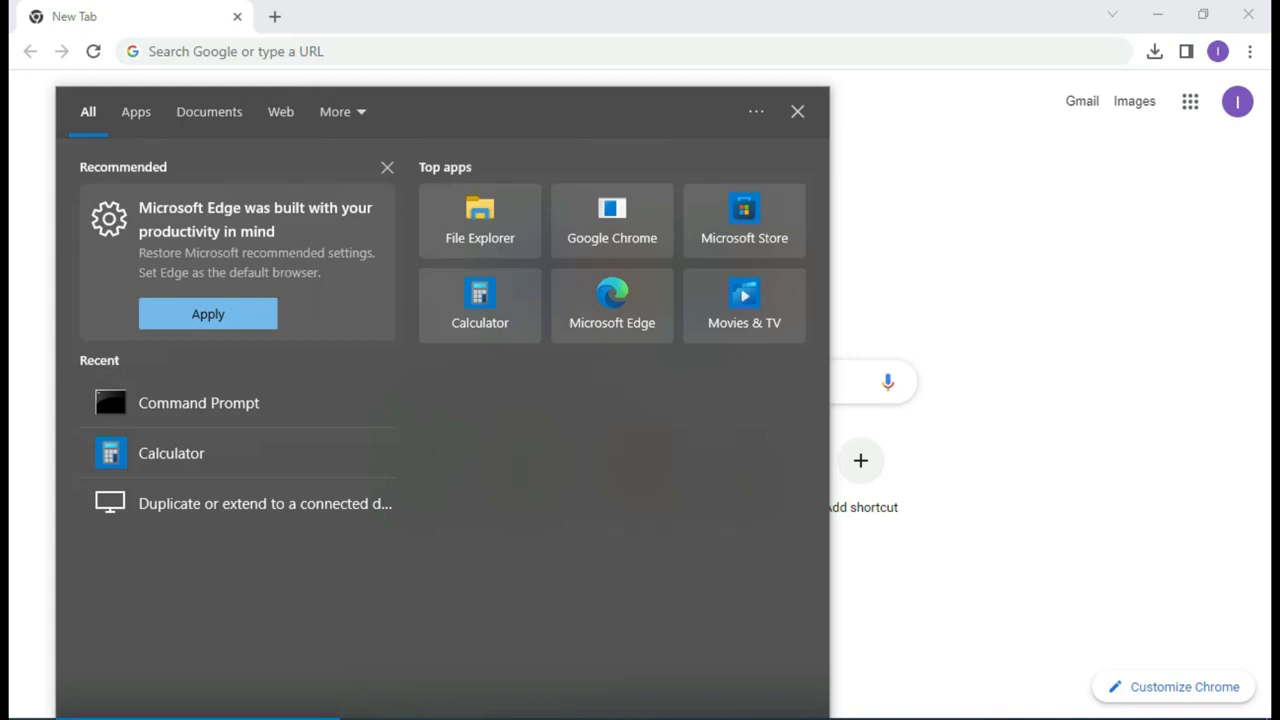
Step: Open Command Prompt via 'cmd', run 'java' to check for the compiler, then close it
text(cmd)
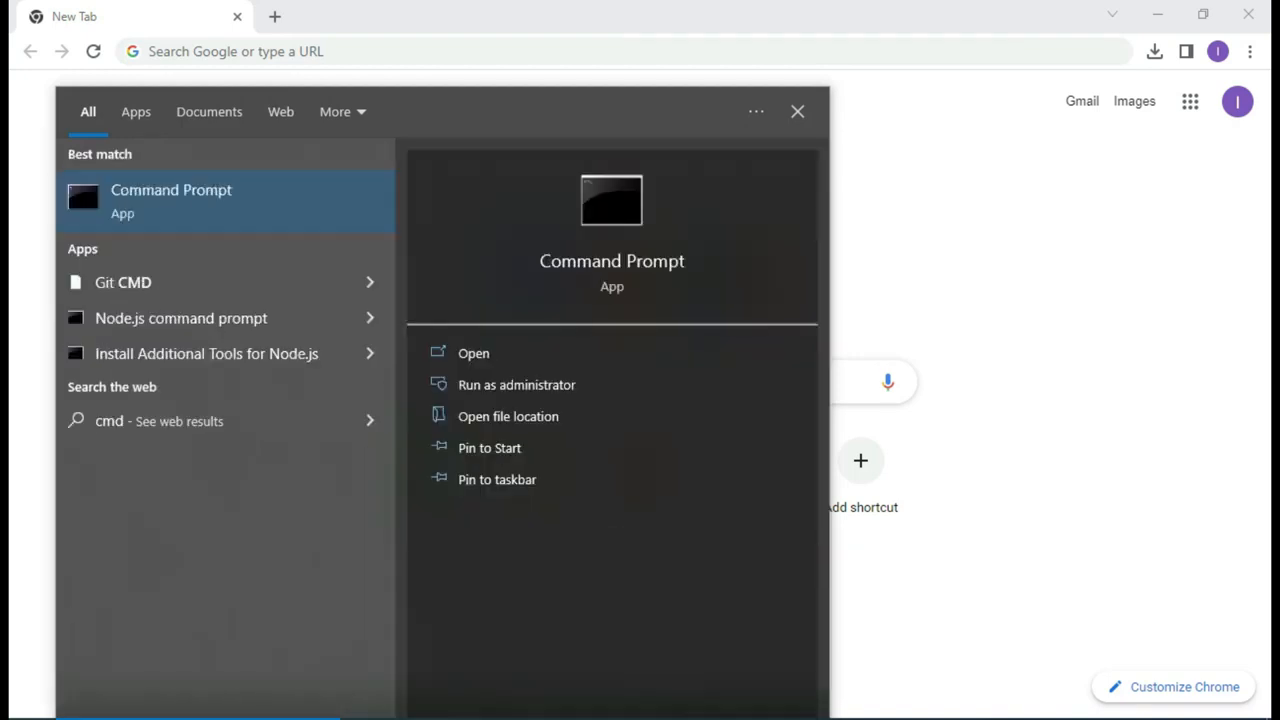
key(Return)
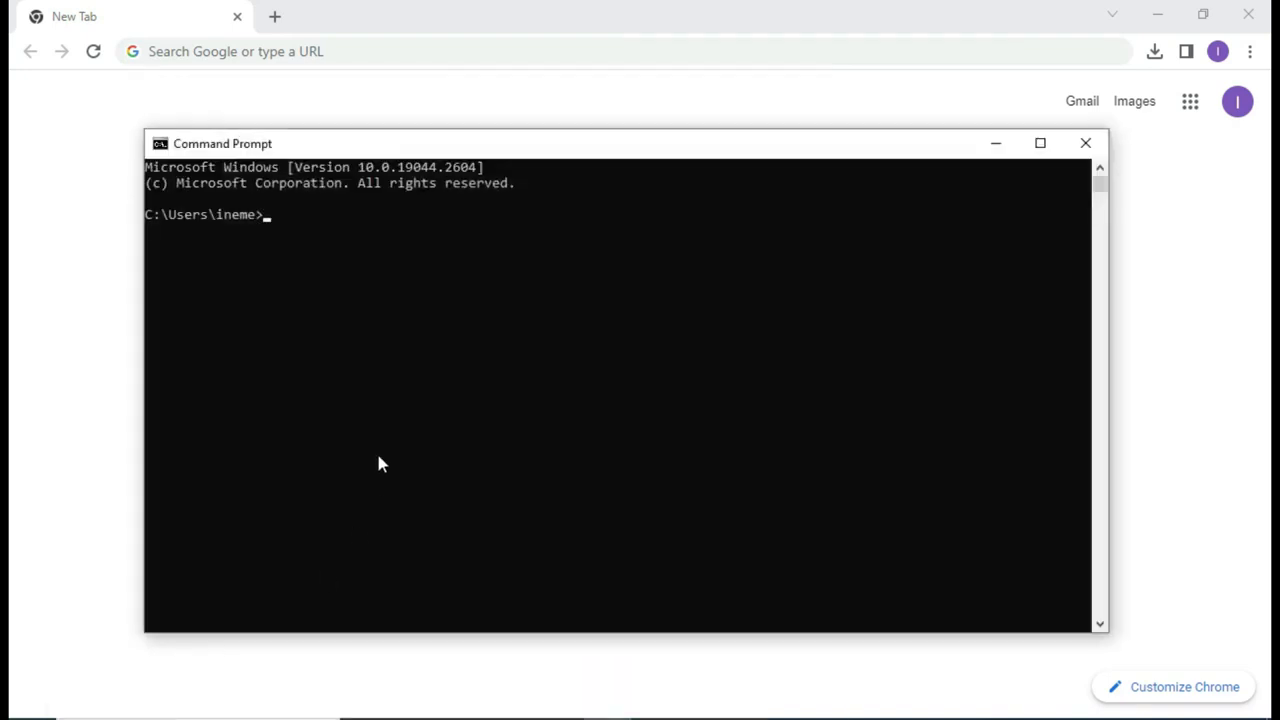
text(javac)
key(Return)
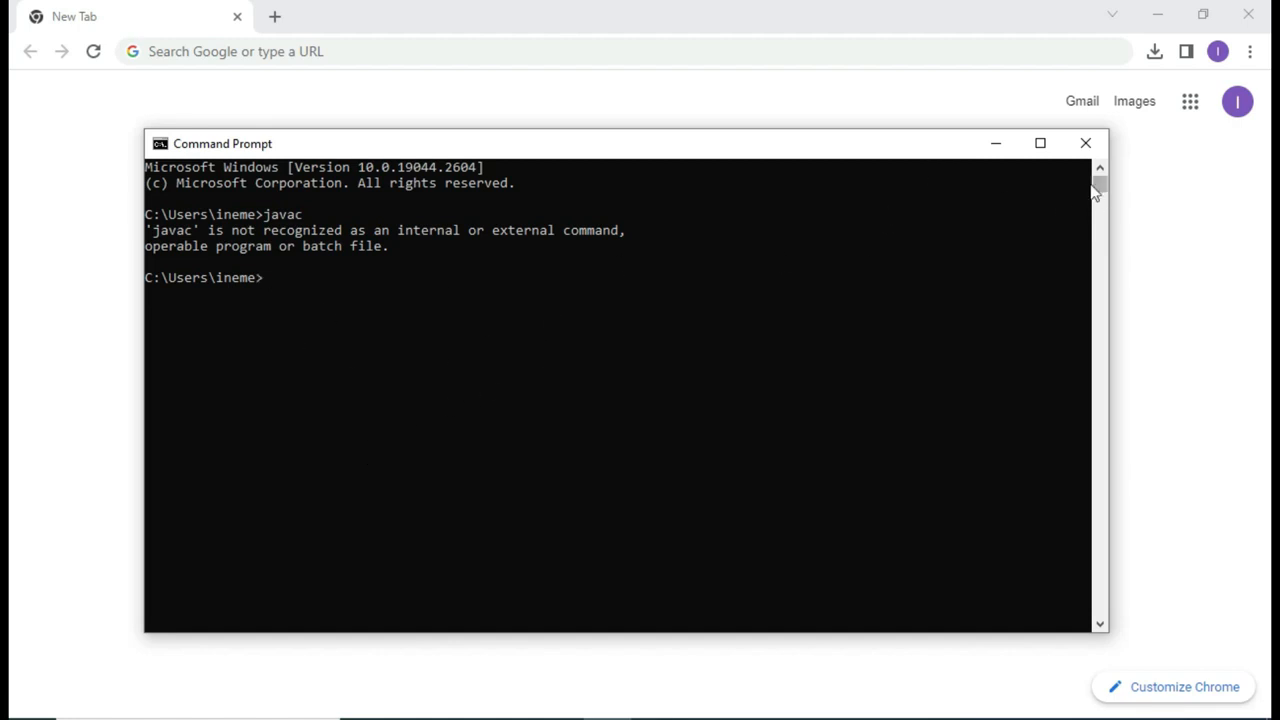
click(1086, 145)
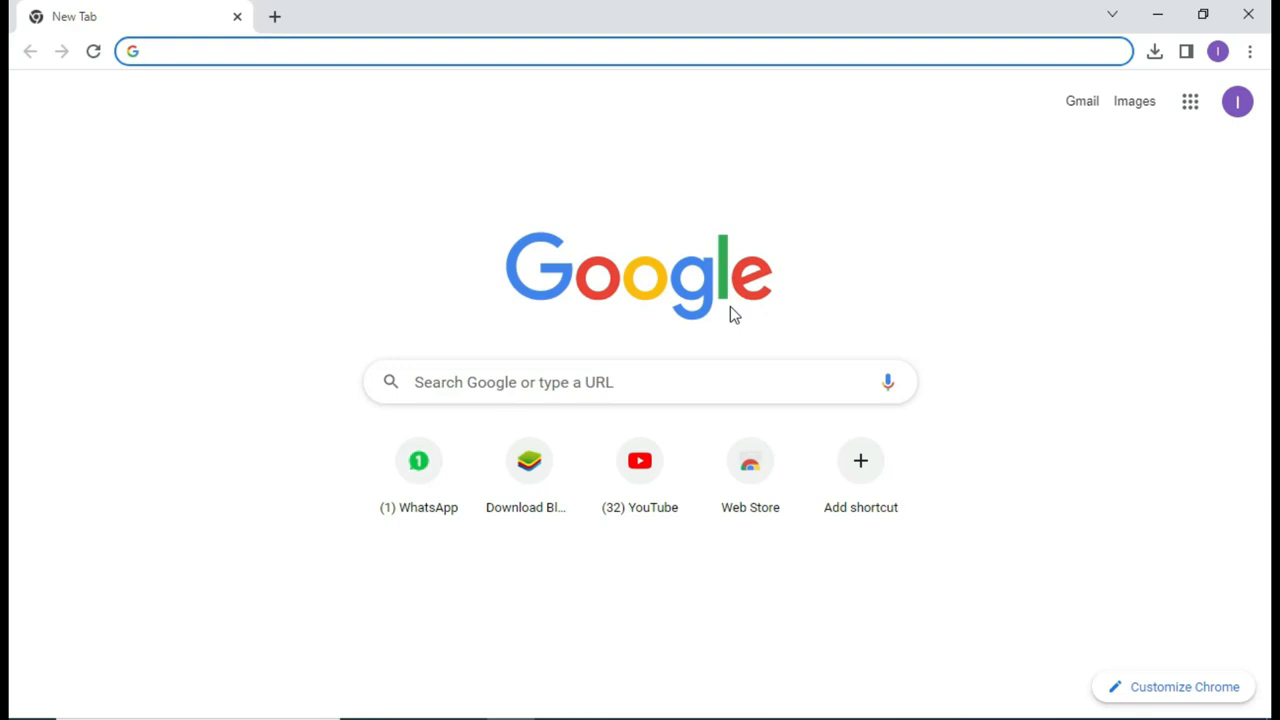
Step: Search Google for 'jdk download' and open the Oracle Java Downloads result
text(jdk downl)
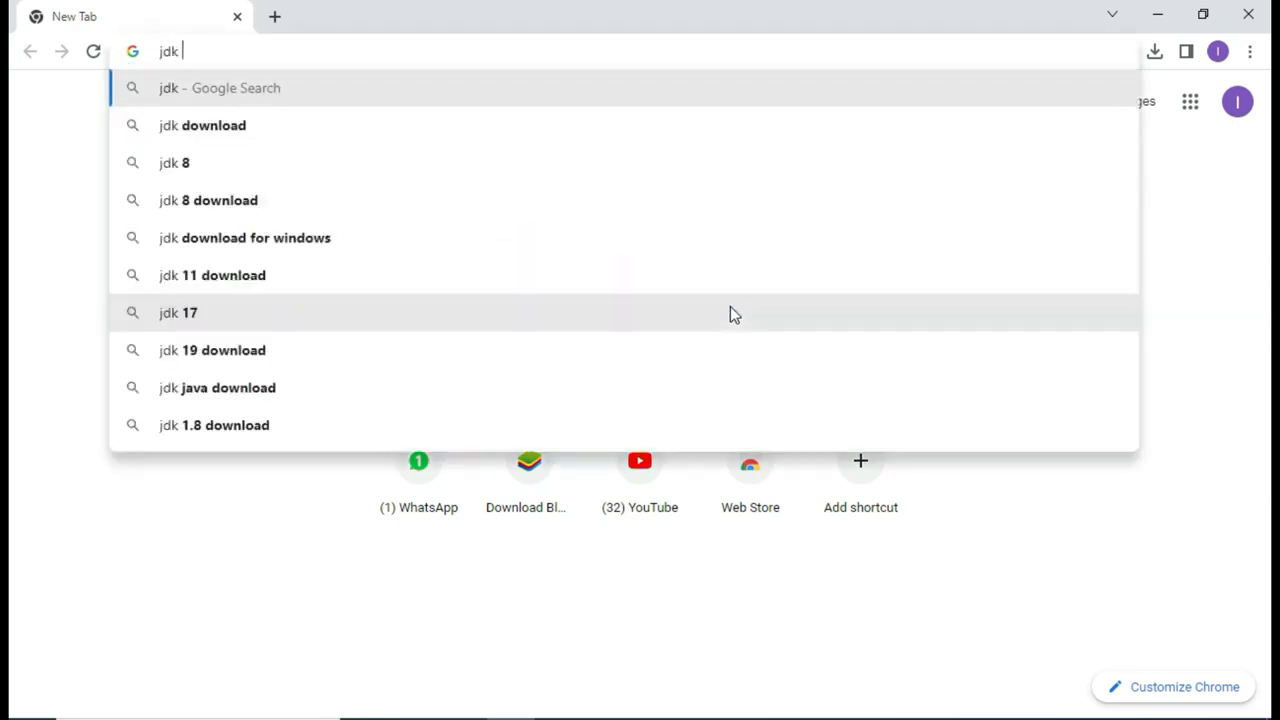
text(oad)
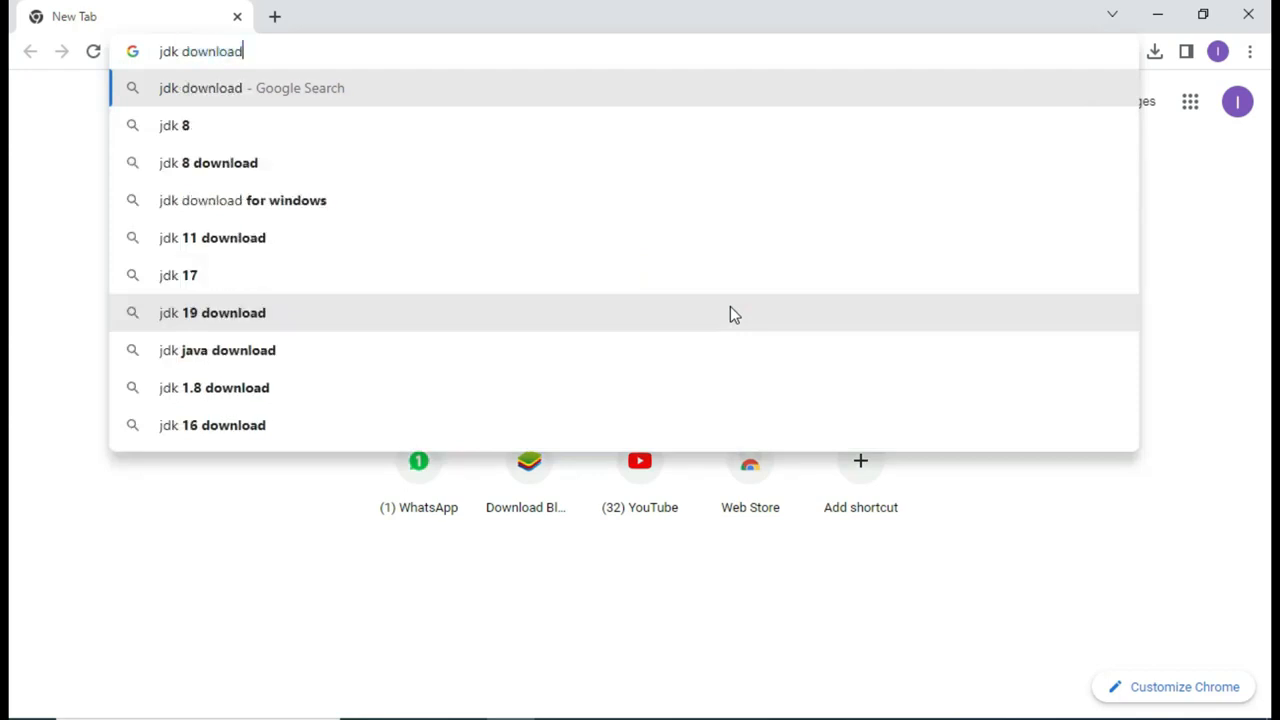
key(Return)
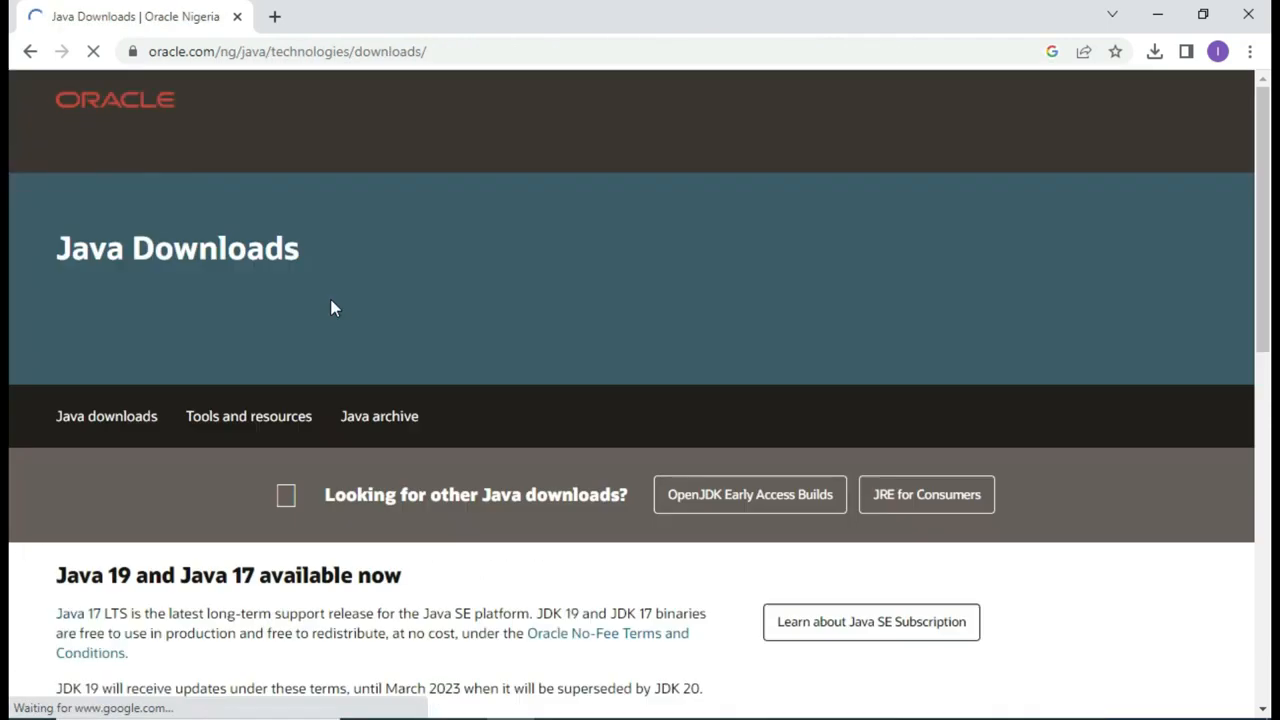
scroll(470, 375, down, 4)
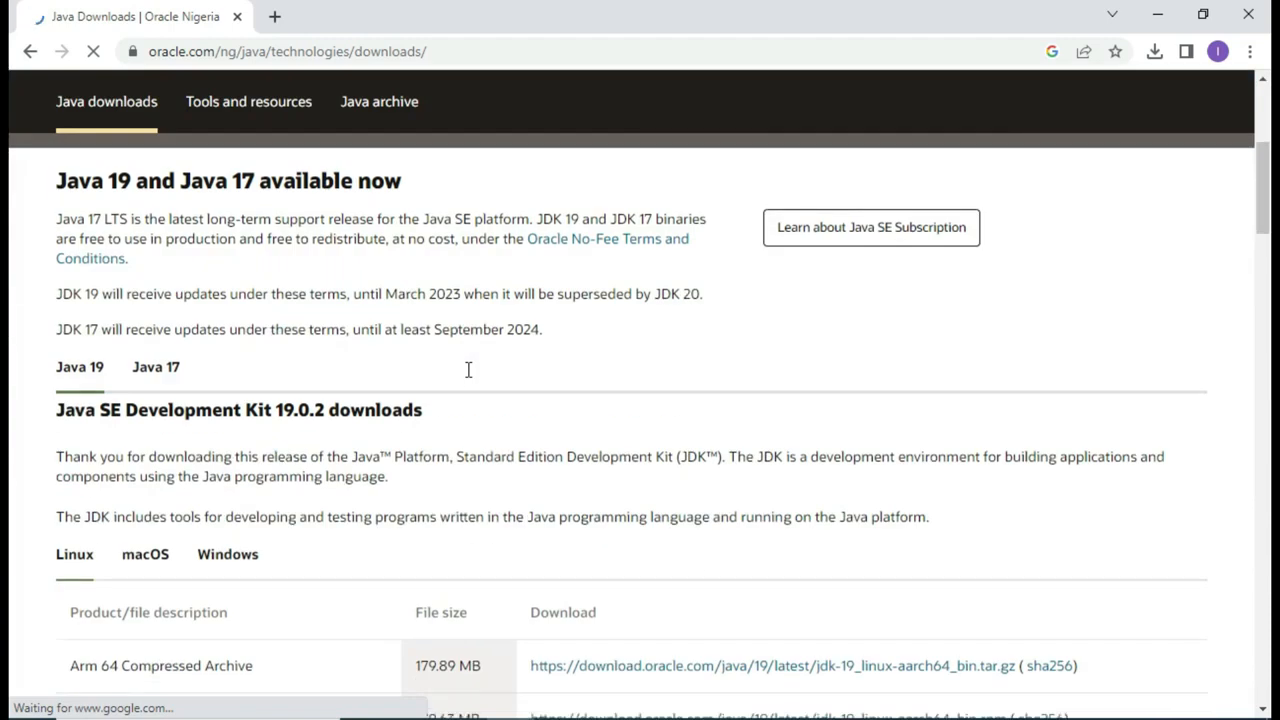
click(28, 50)
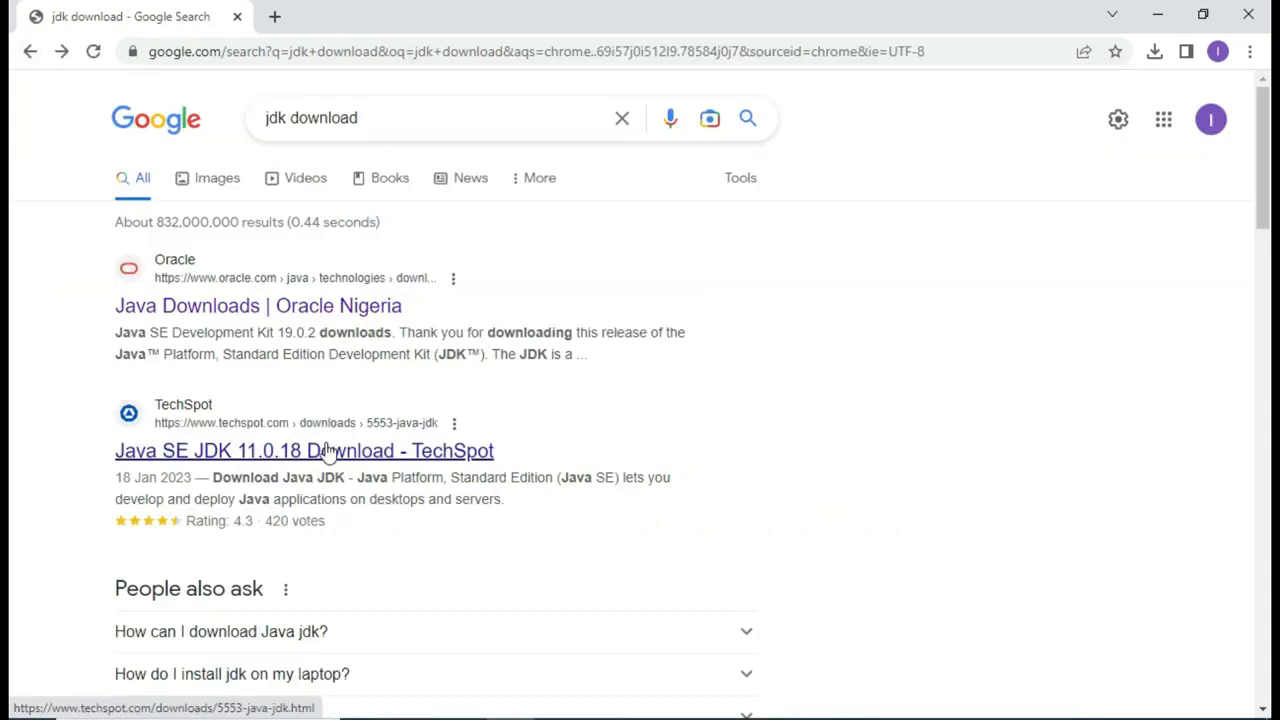
click(251, 310)
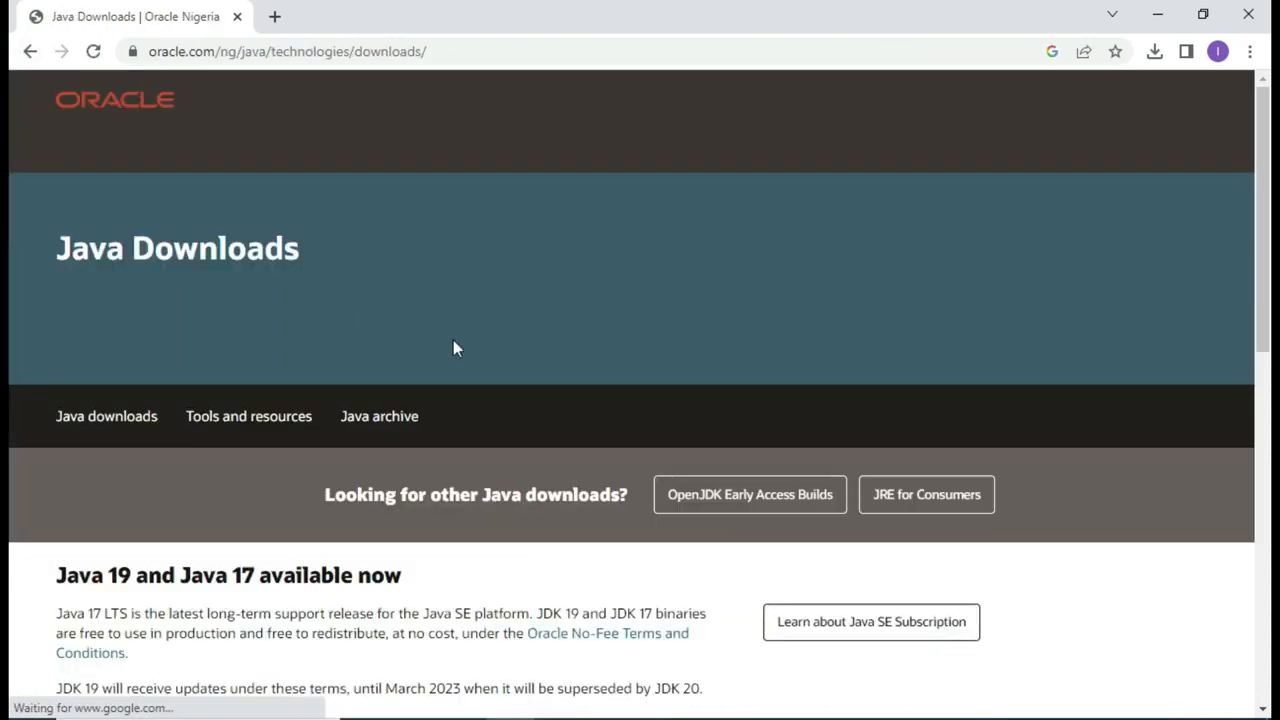
Step: View the JDK 19 Windows downloads, then return to the 'jdk download' search results
scroll(485, 435, down, 6)
scroll(485, 437, down, 2)
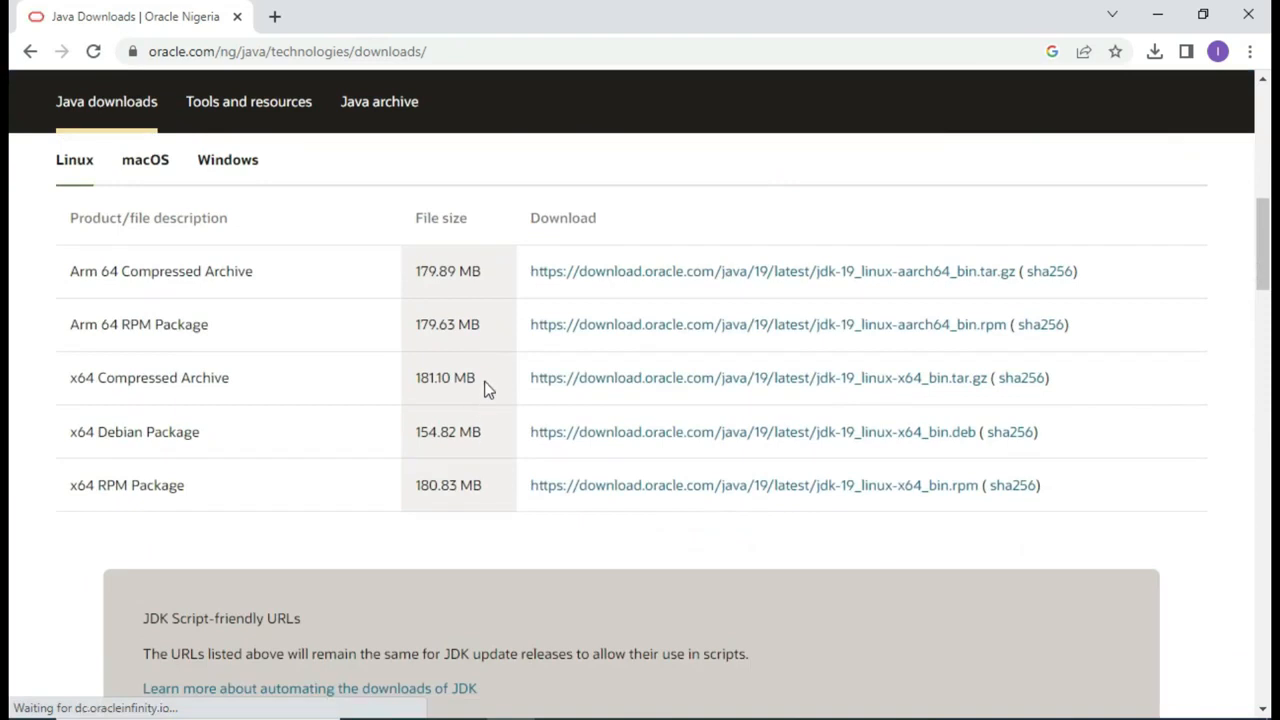
scroll(487, 395, down, 1)
scroll(487, 396, down, 3)
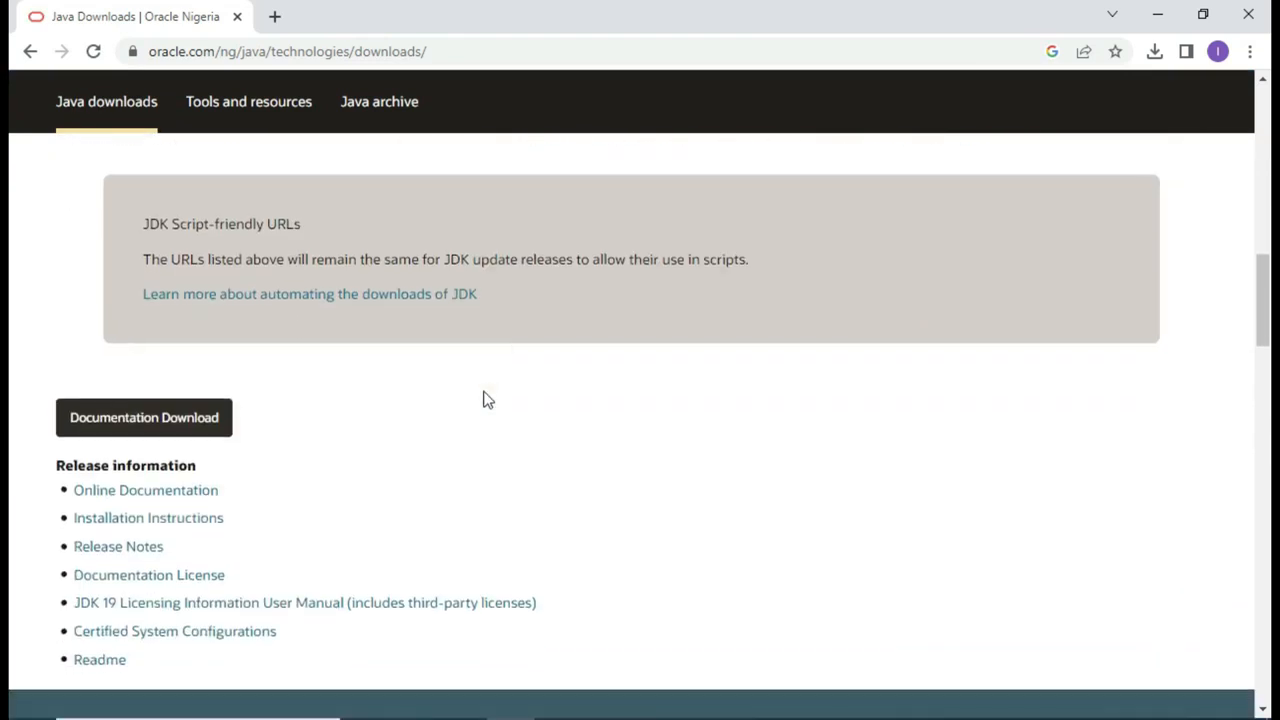
scroll(485, 396, up, 5)
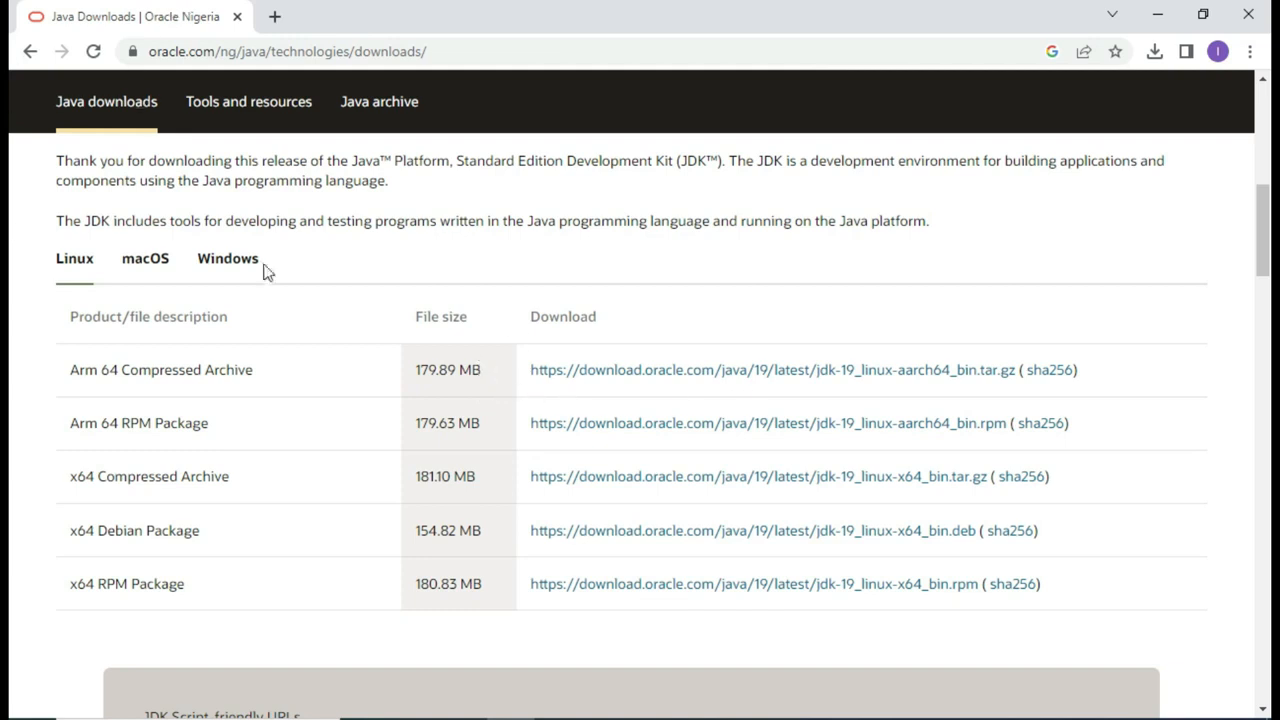
click(228, 259)
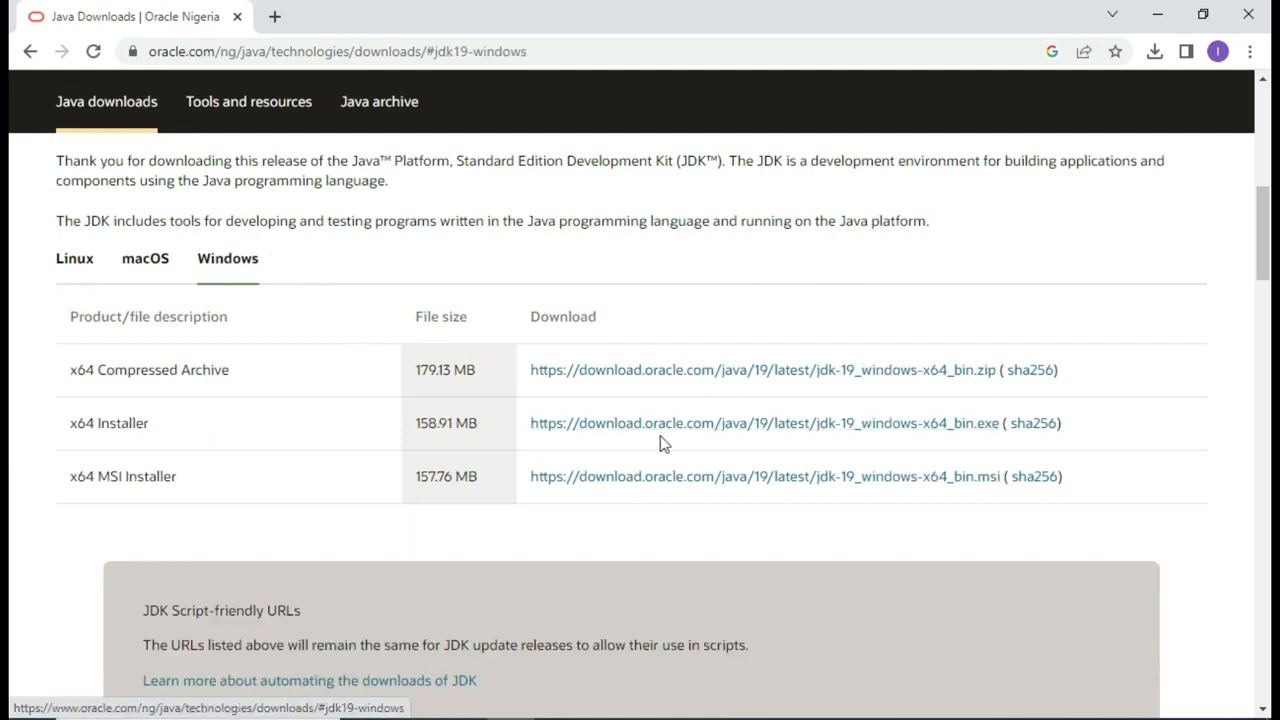
scroll(230, 305, up, 4)
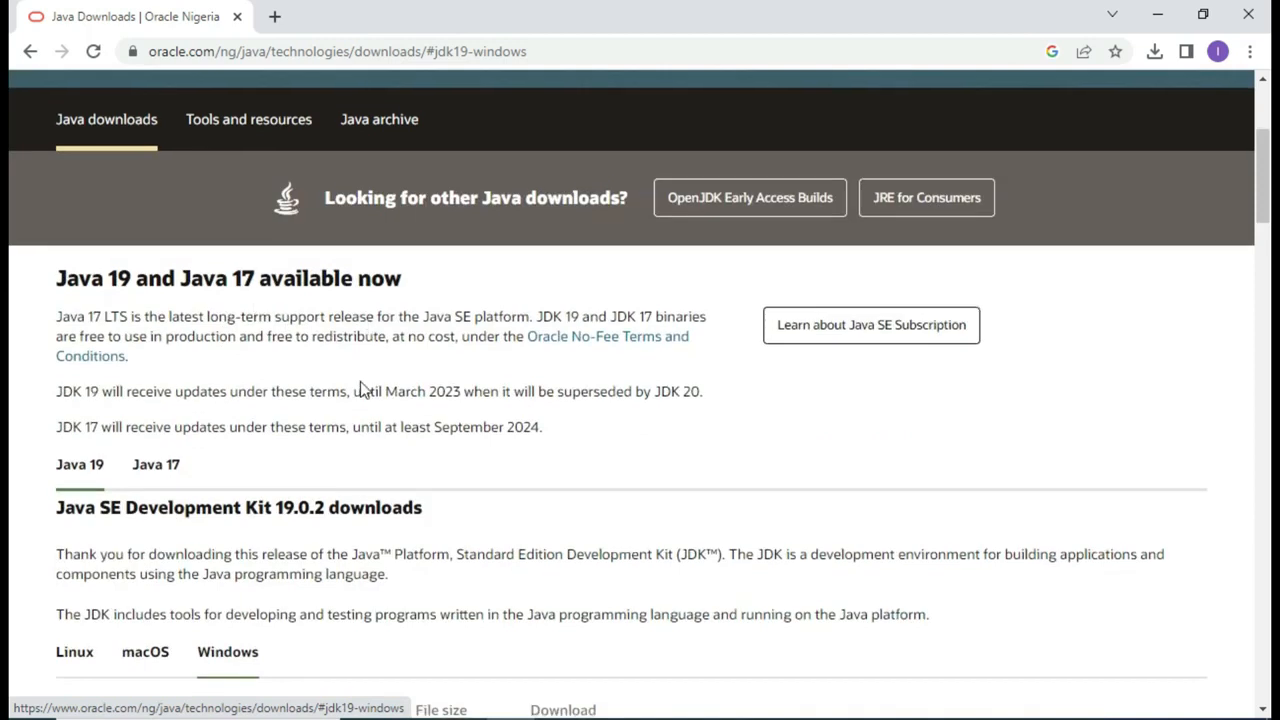
scroll(362, 385, down, 3)
scroll(361, 381, up, 4)
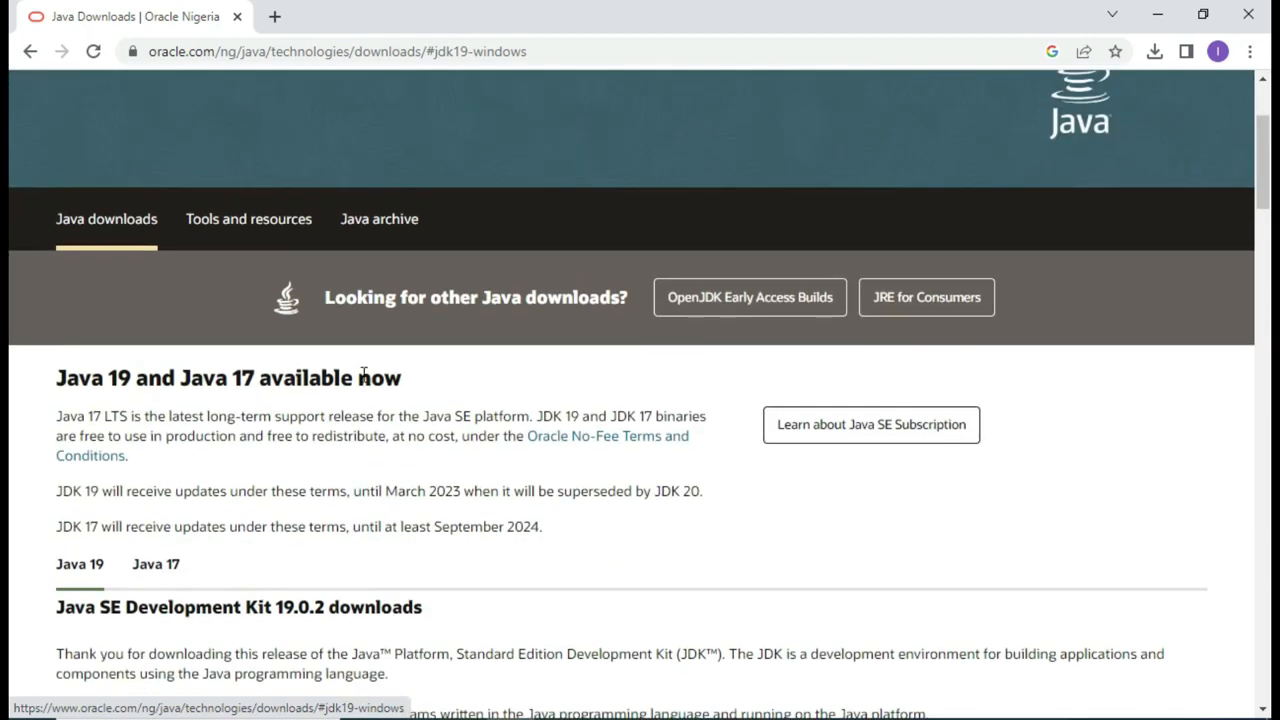
scroll(365, 376, down, 3)
scroll(365, 376, up, 3)
click(29, 52)
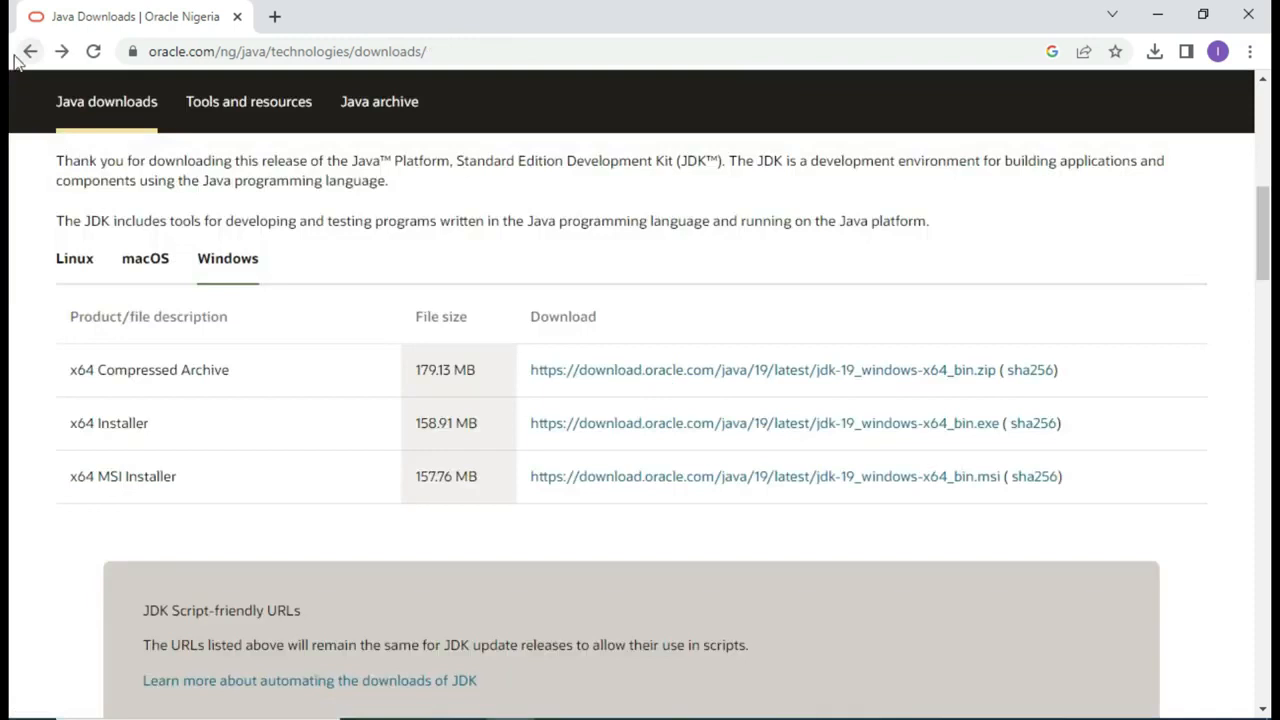
click(29, 52)
Step: Open the TechSpot JDK 11.0.18 result, stop and reload the stalled page, then go back
click(175, 467)
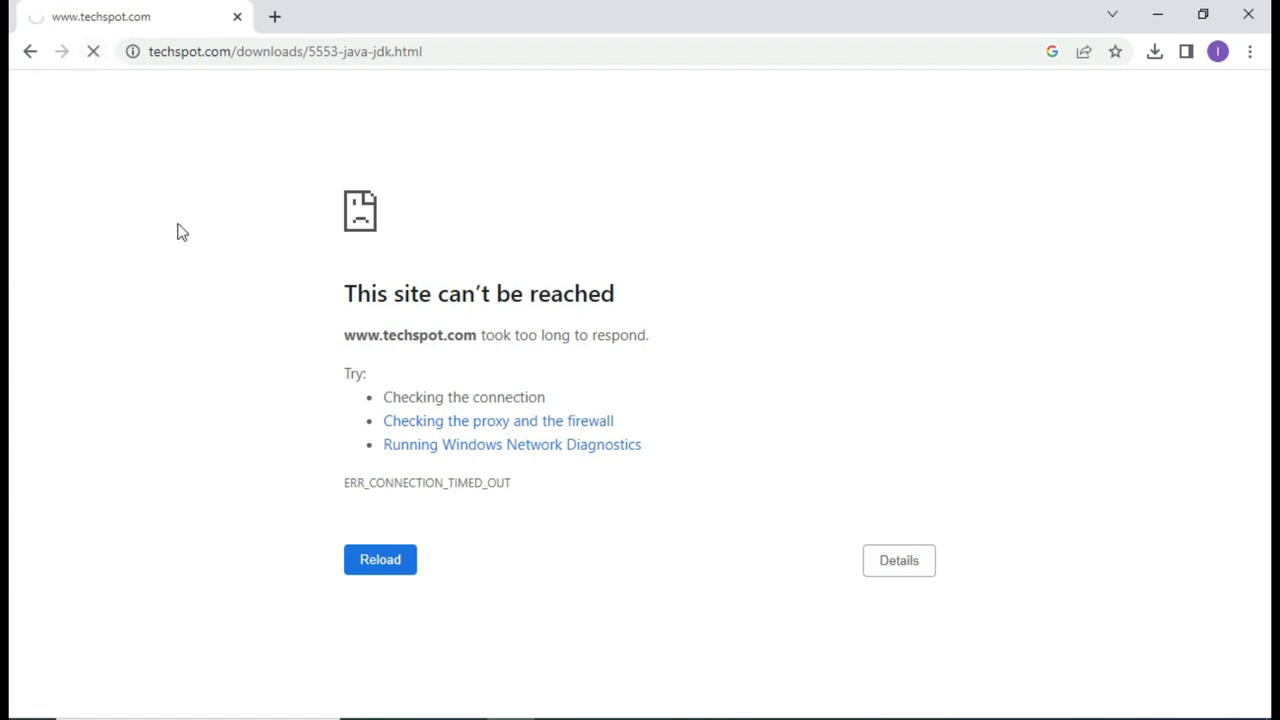
click(94, 56)
click(94, 56)
click(30, 52)
Step: Briefly revisit the Oracle result, then reopen the TechSpot JDK 11.0.18 result
click(209, 321)
click(30, 51)
scroll(262, 460, down, 3)
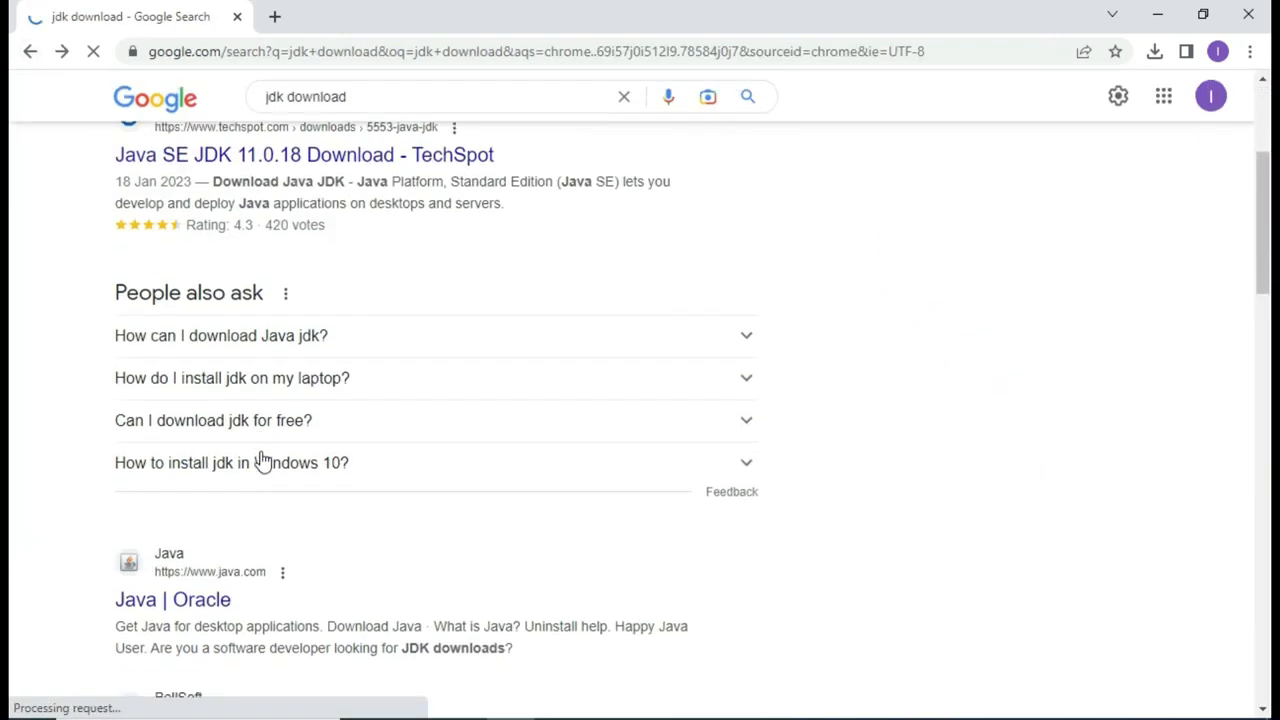
scroll(262, 460, down, 1)
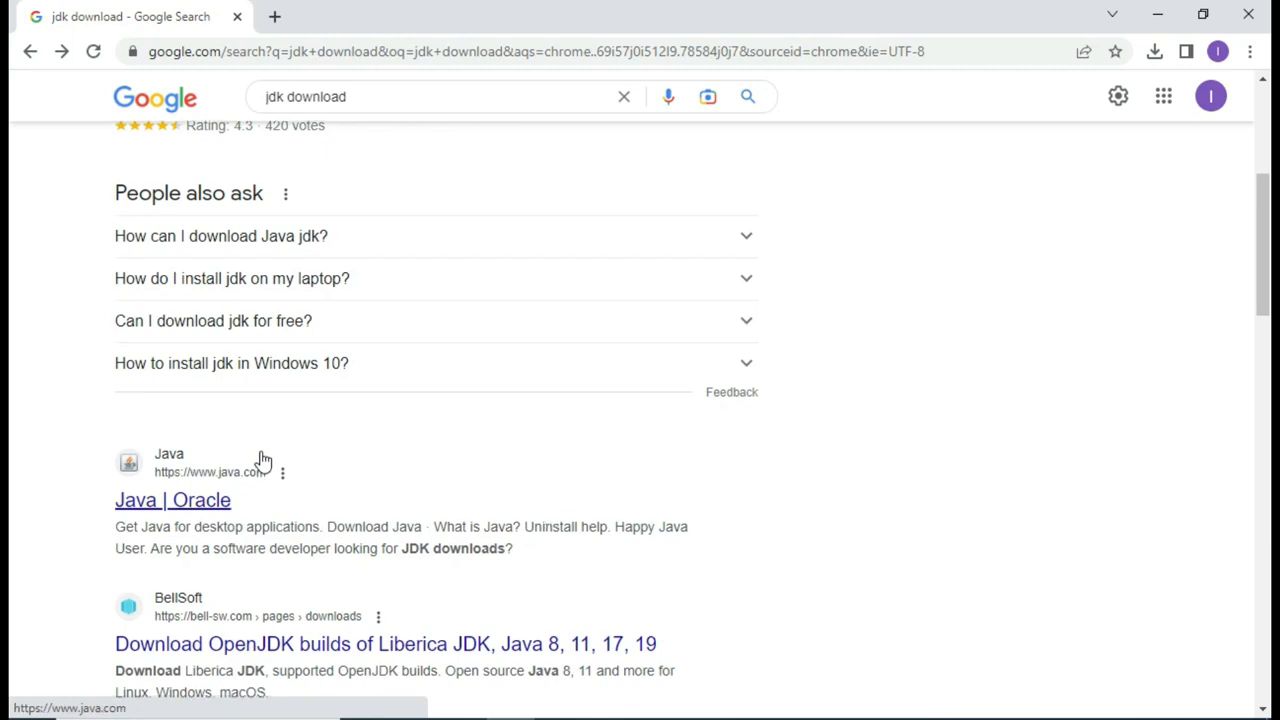
scroll(262, 457, down, 2)
scroll(262, 457, up, 5)
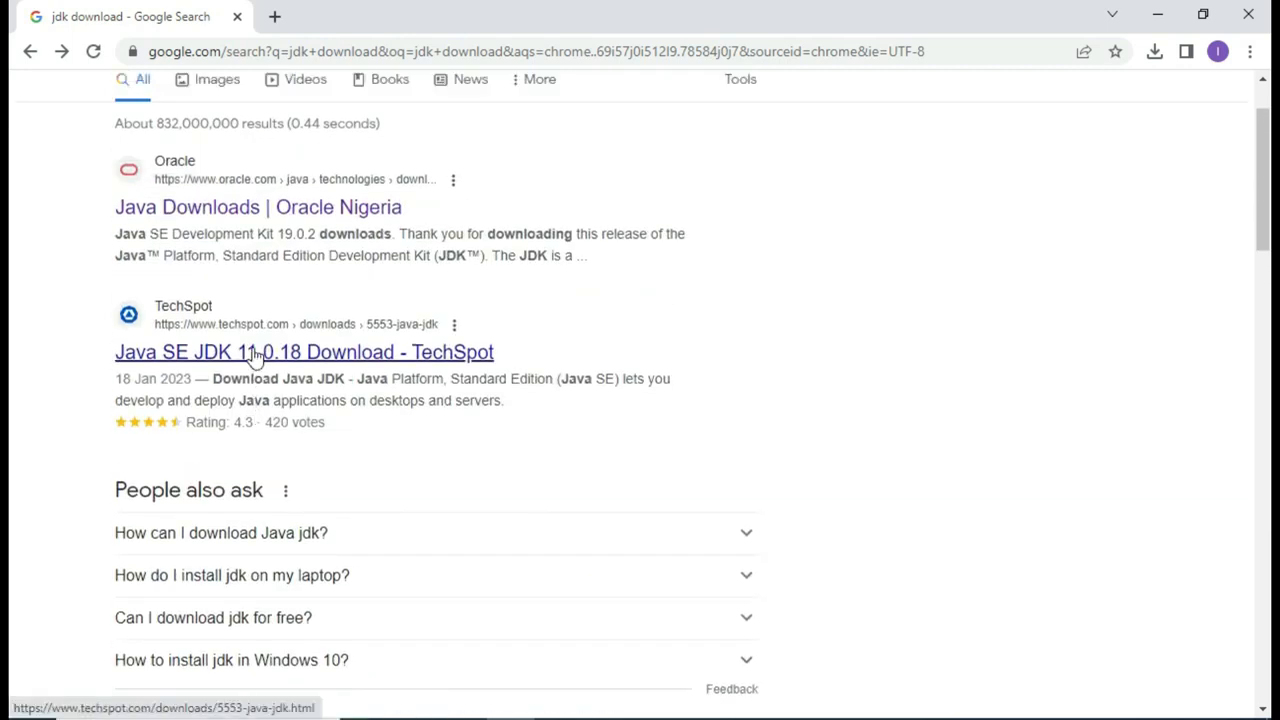
click(256, 354)
Step: Change the search query to 'jdk 11 download'
scroll(256, 357, up, 1)
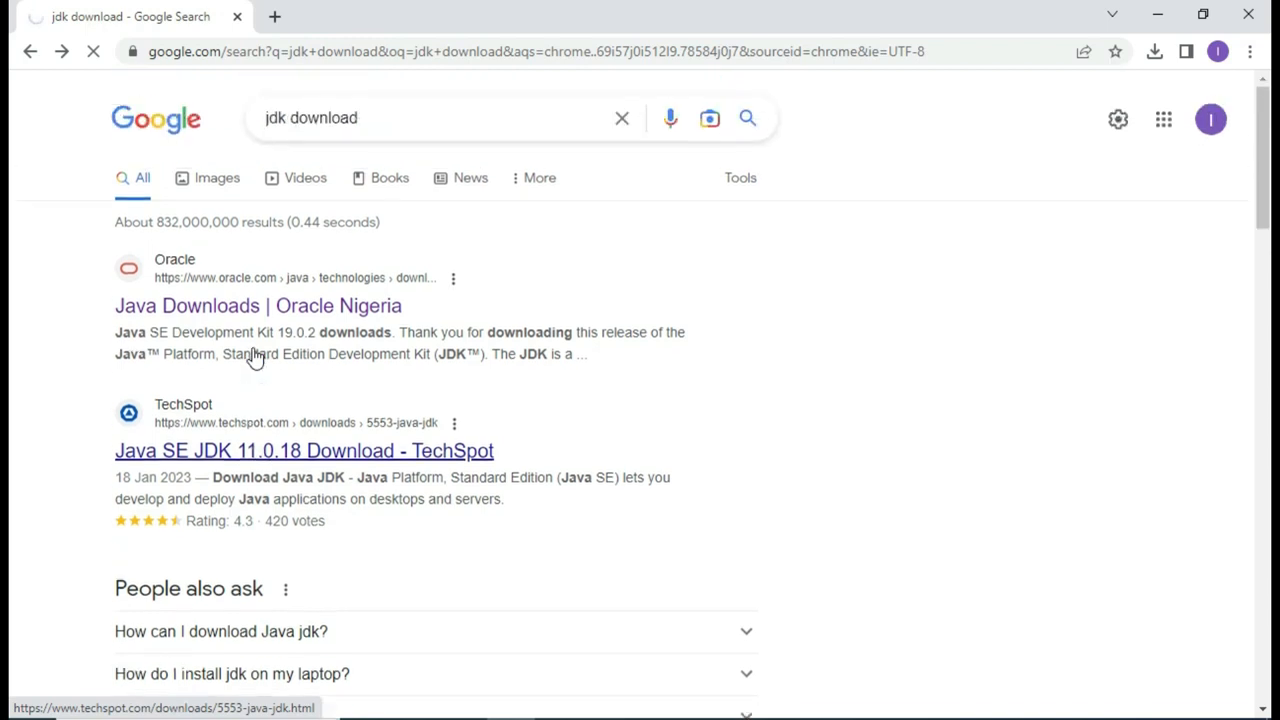
click(396, 118)
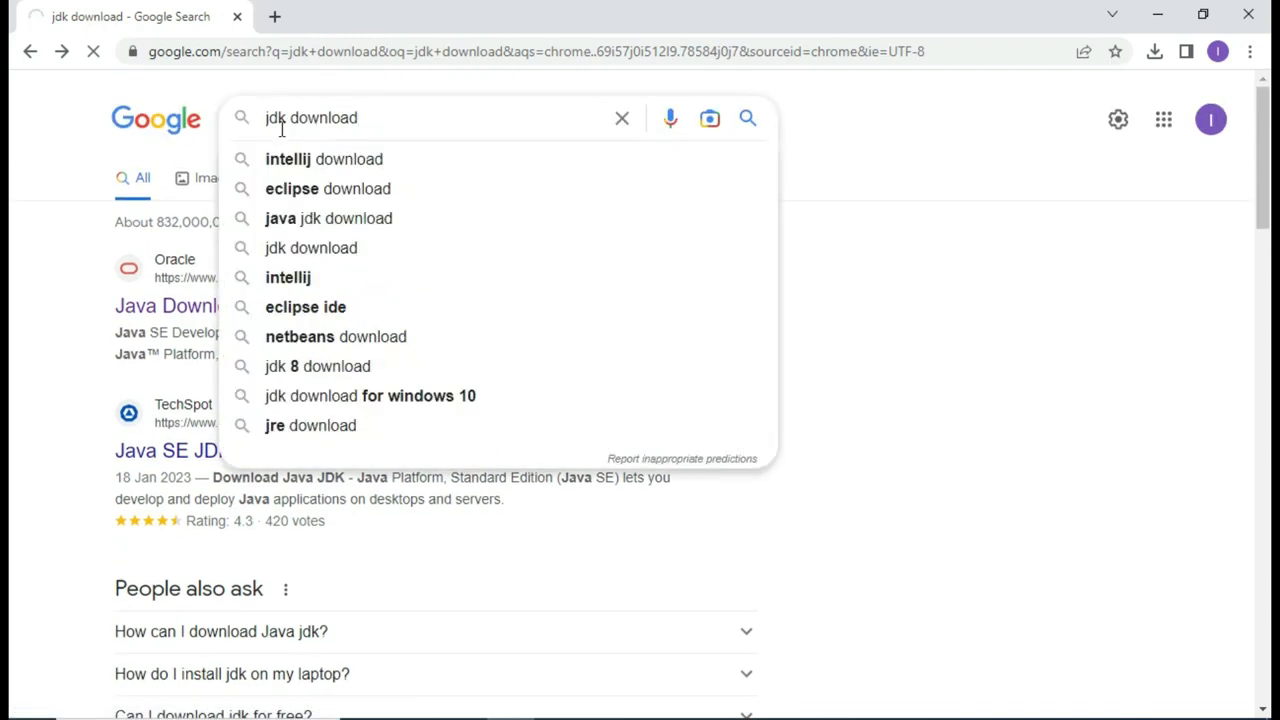
click(314, 133)
text(11)
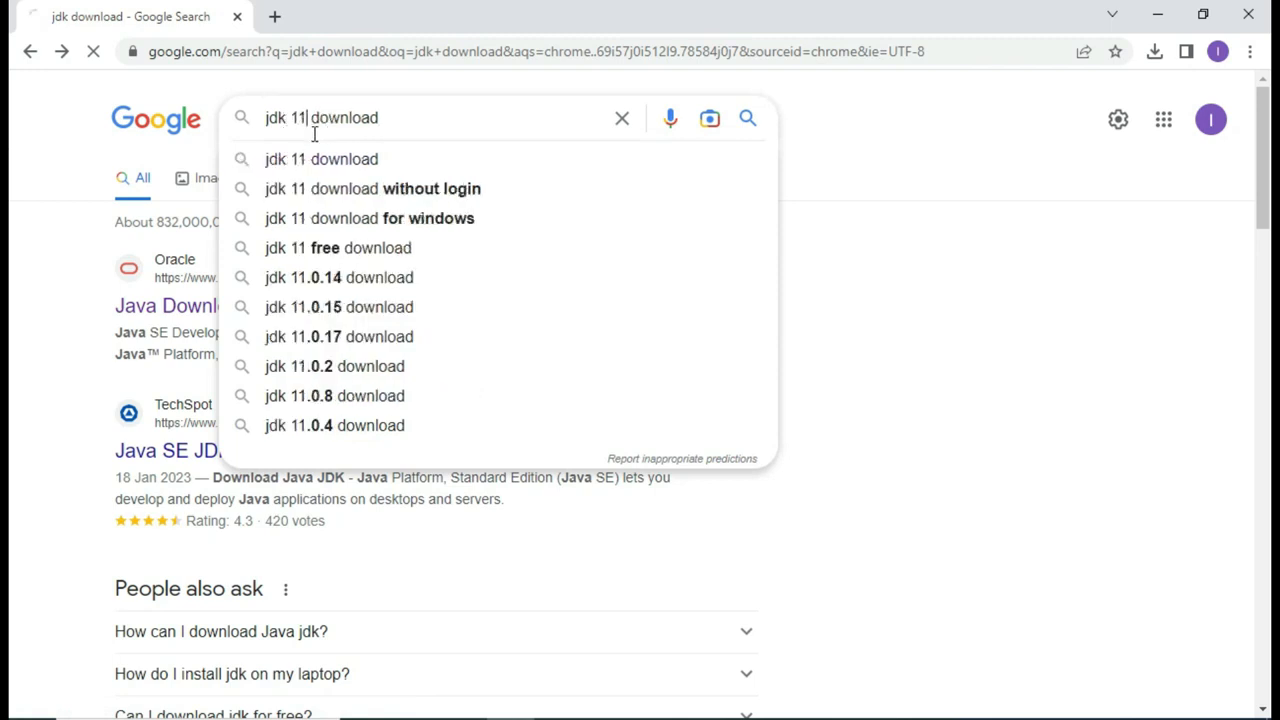
Step: Open Oracle's 'Java SE 11 Archive Downloads' result from the new search results
scroll(334, 418, down, 5)
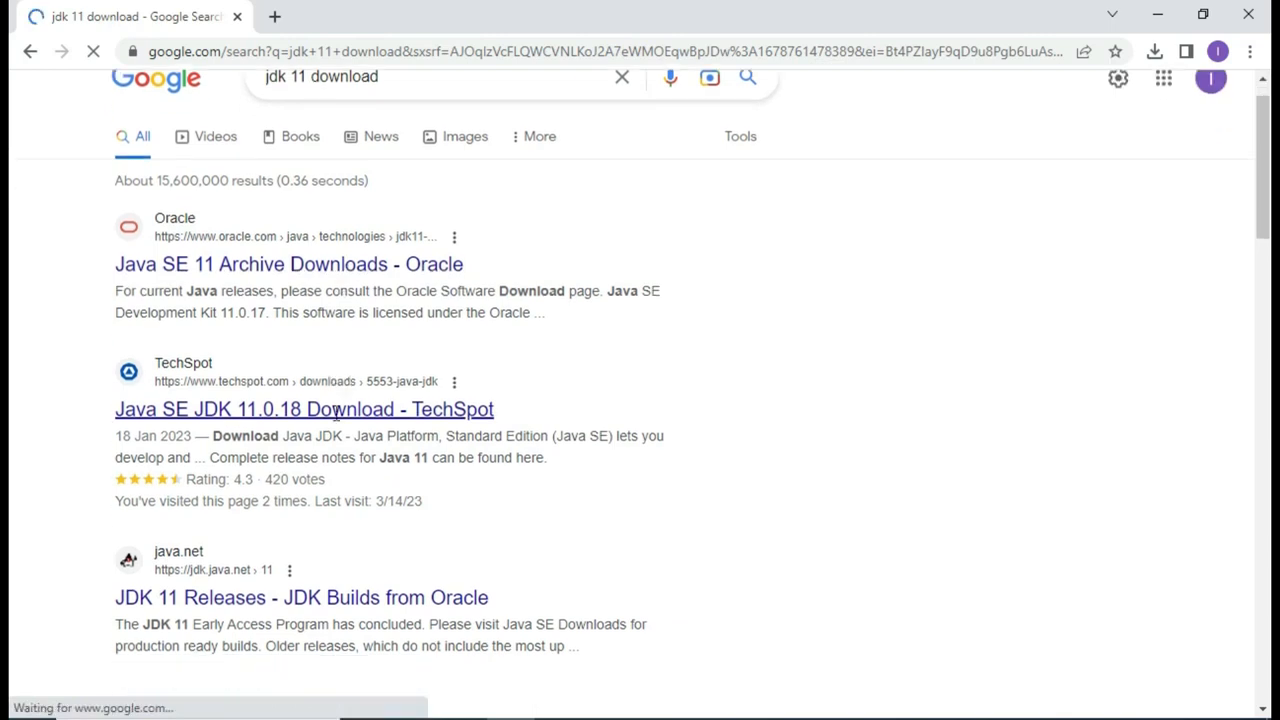
scroll(337, 421, down, 7)
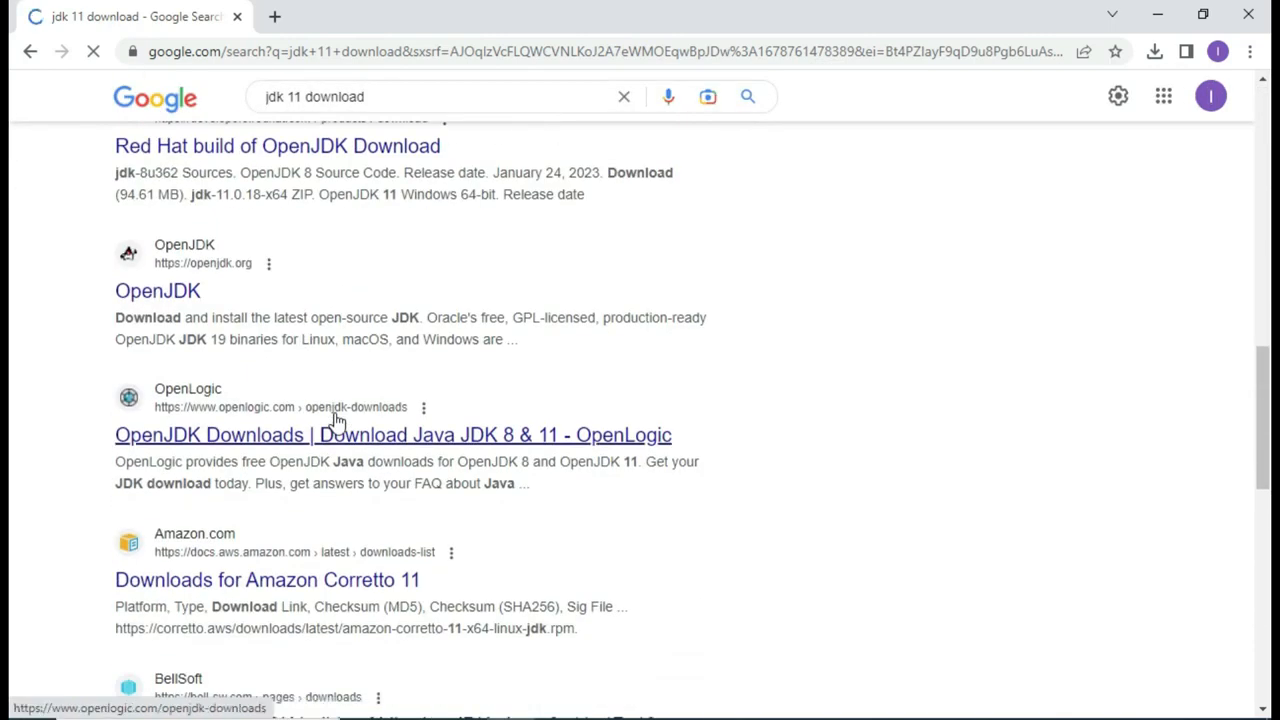
scroll(337, 420, down, 3)
scroll(334, 423, up, 3)
scroll(337, 421, up, 8)
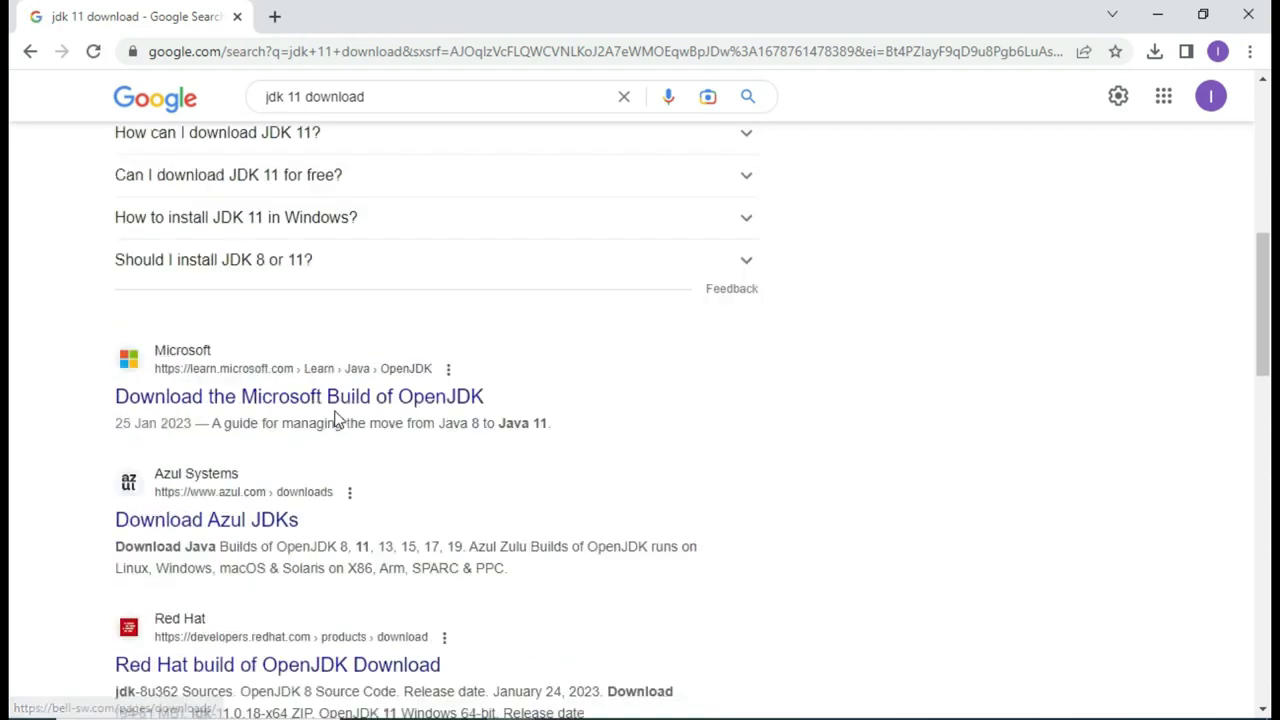
scroll(335, 418, up, 1)
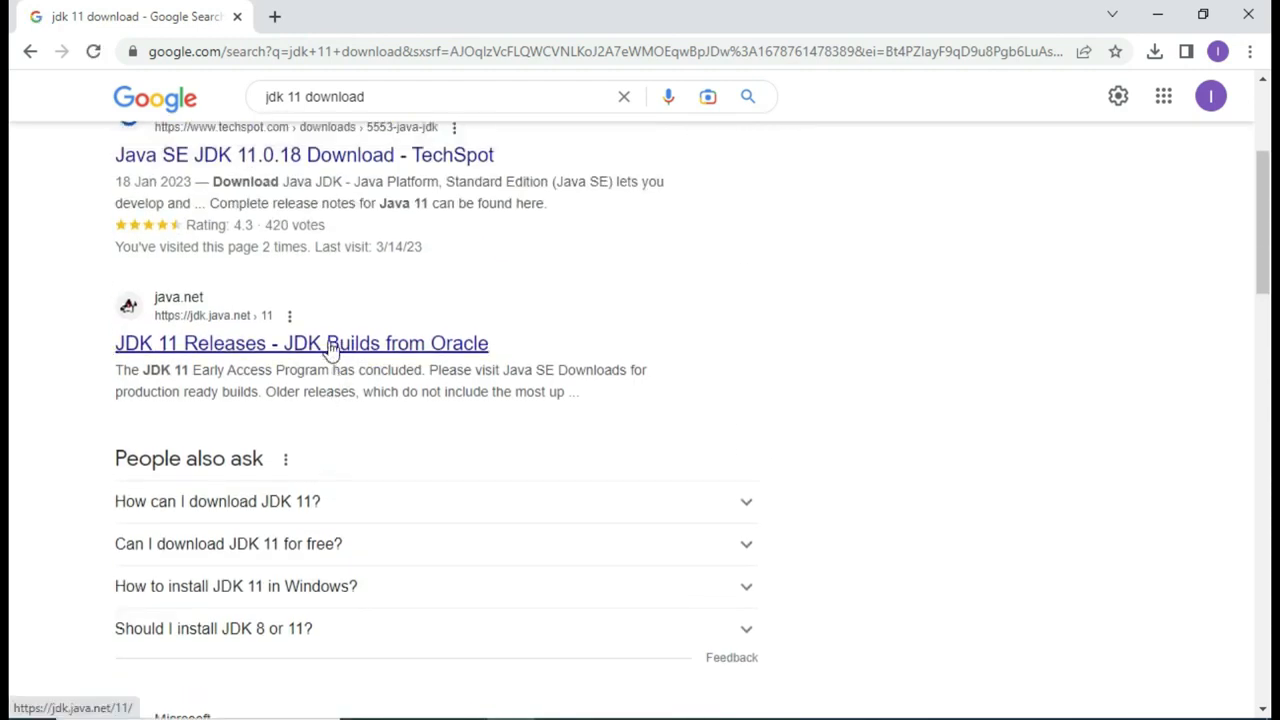
scroll(330, 347, up, 2)
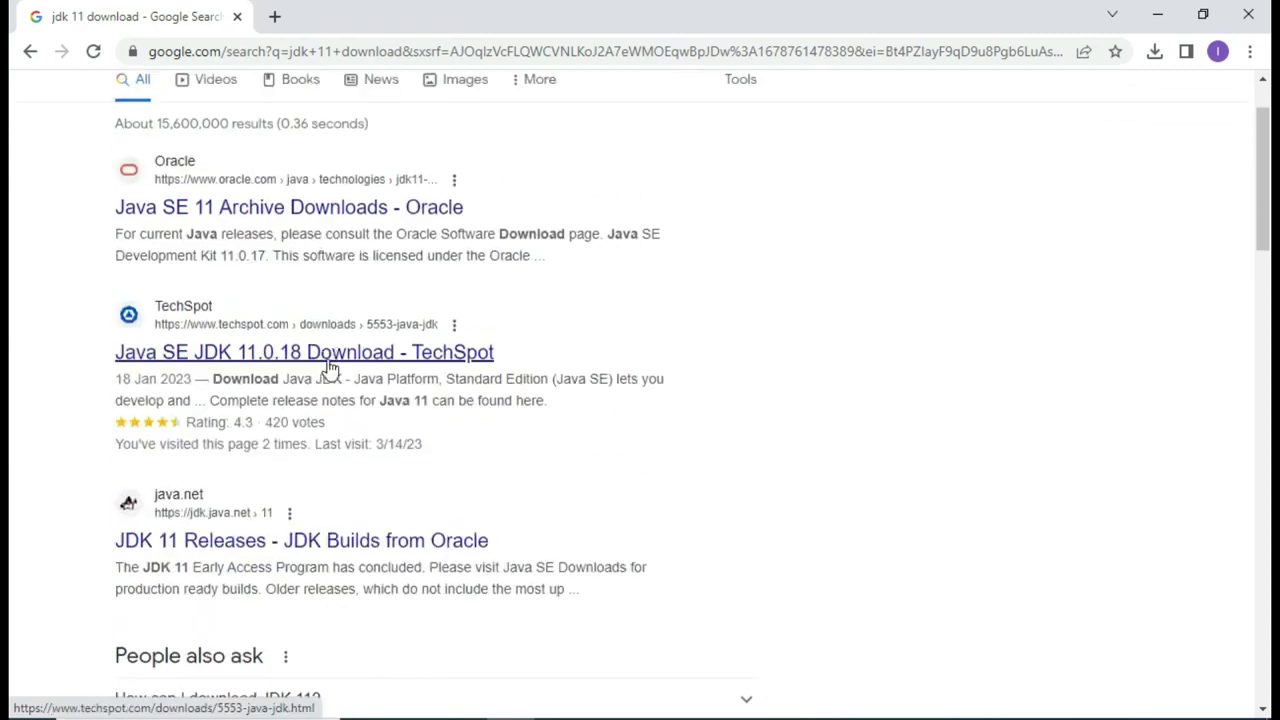
scroll(323, 360, up, 1)
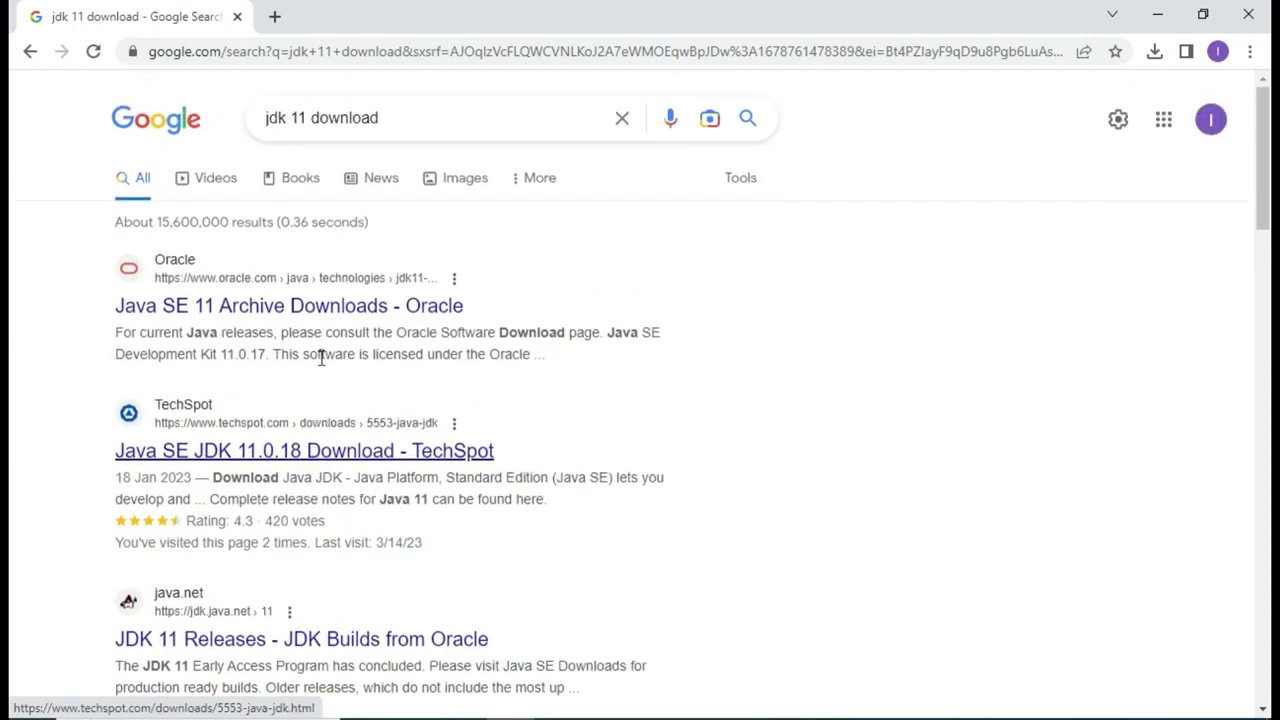
scroll(323, 360, down, 4)
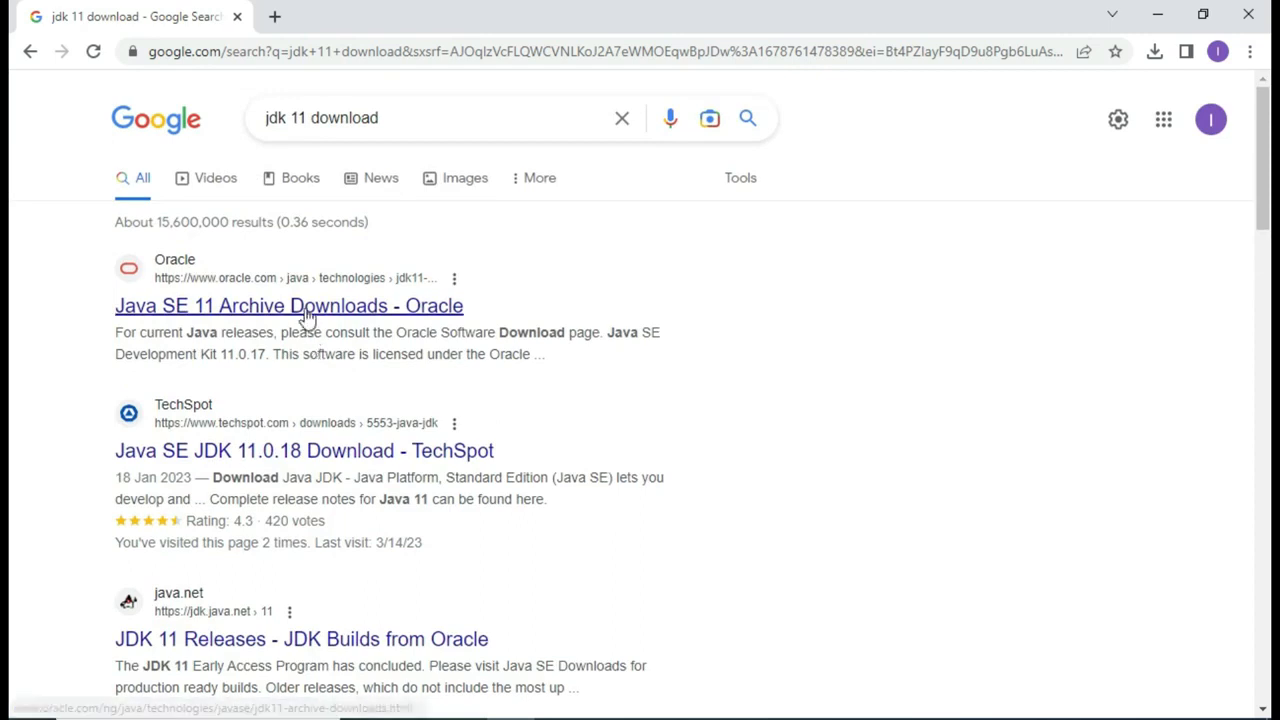
click(308, 314)
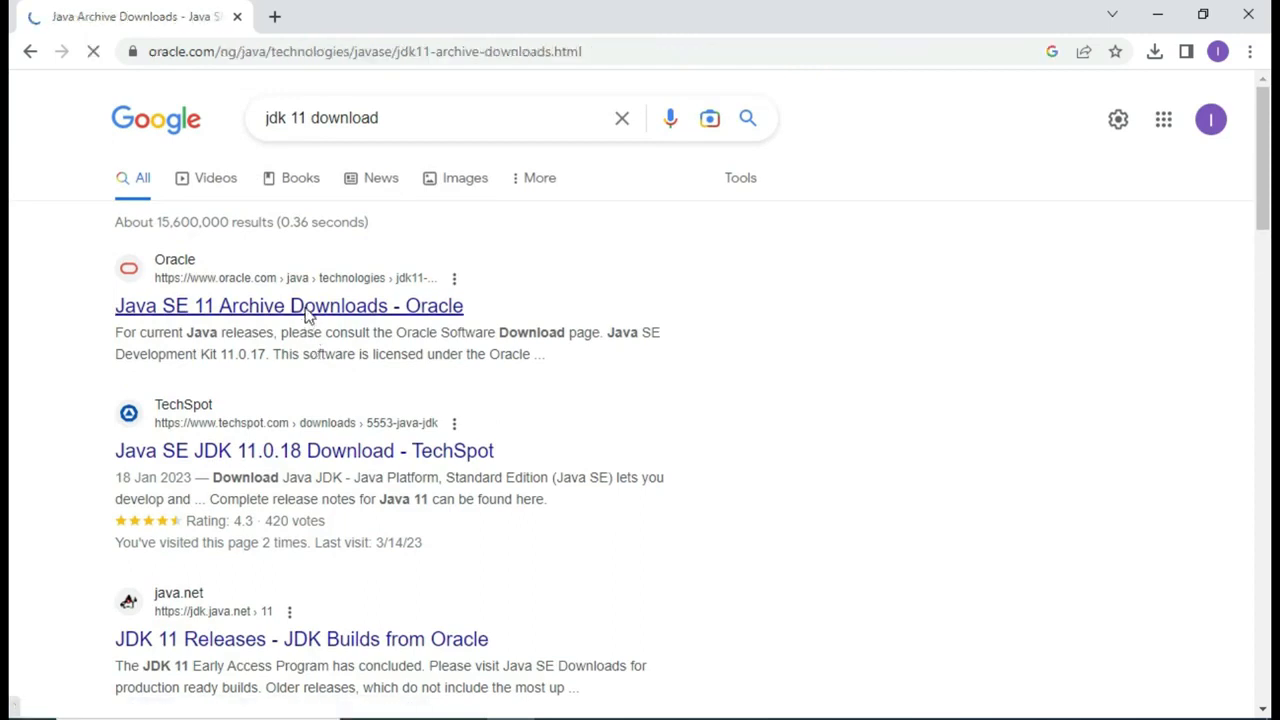
Step: Scroll the archive page to the JDK 11.0.17 Windows x64 Installer (140.79 MB) row
scroll(362, 400, down, 5)
scroll(365, 400, down, 3)
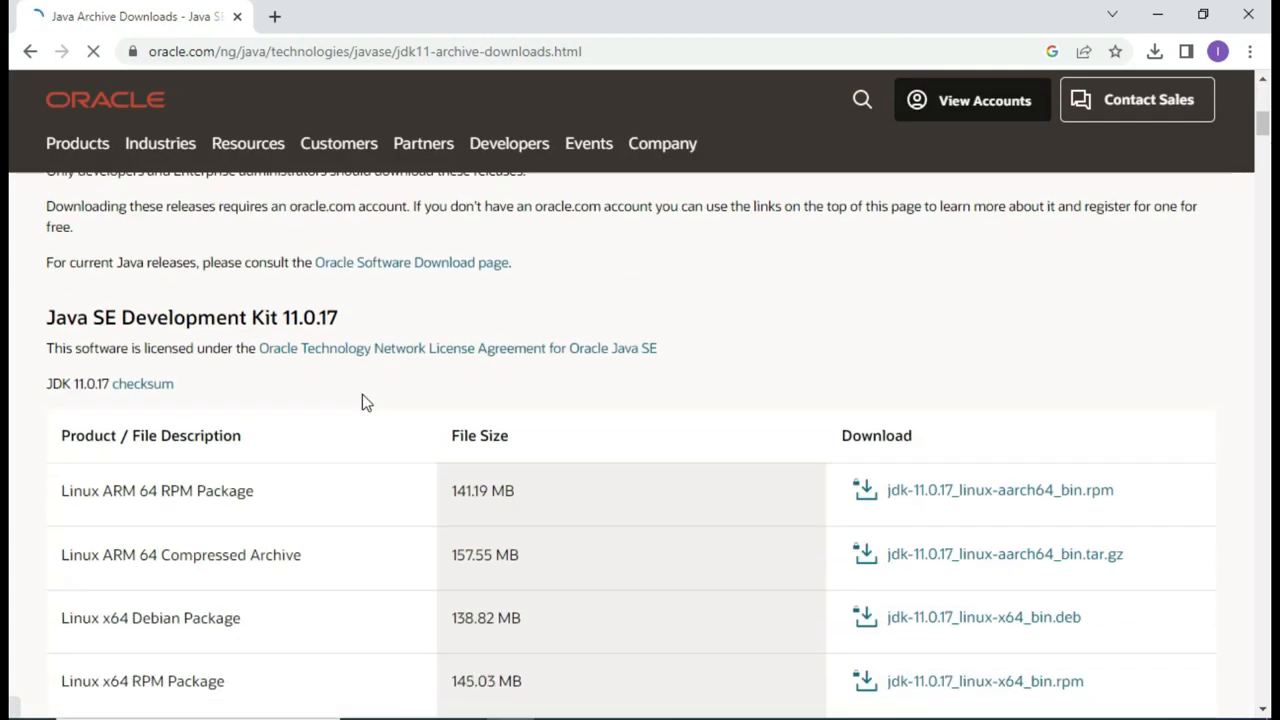
scroll(365, 400, down, 2)
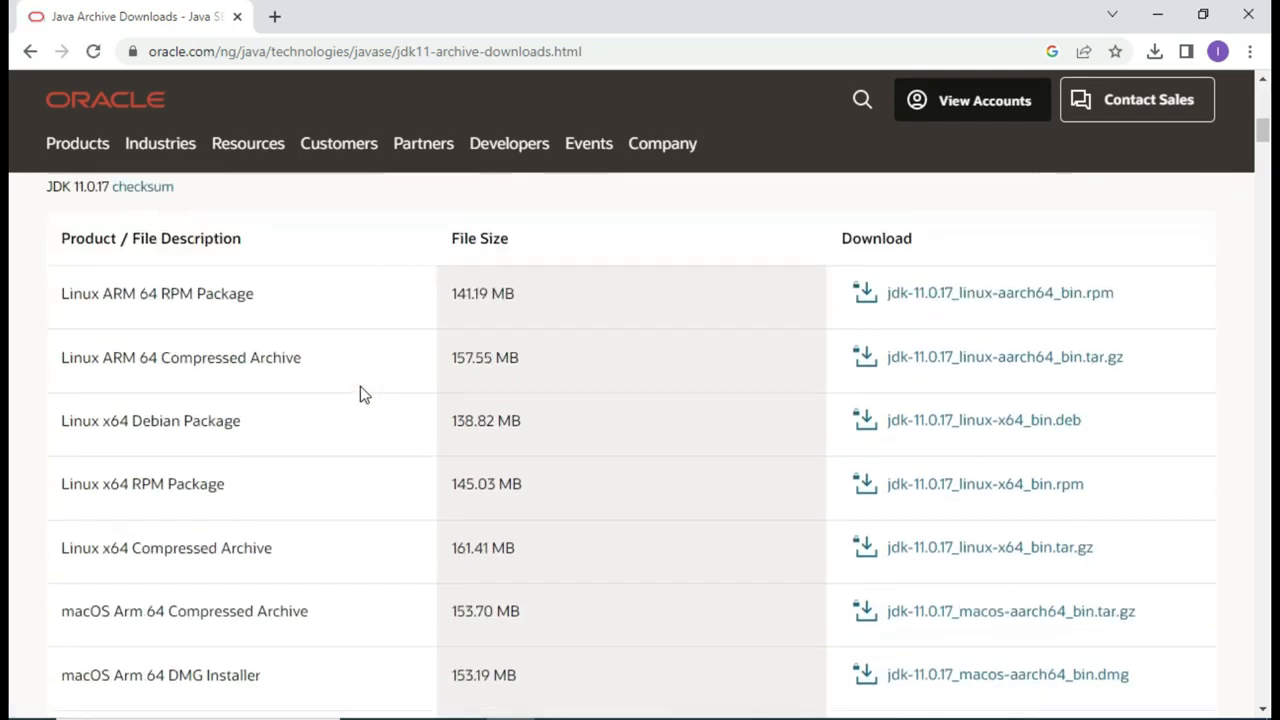
scroll(360, 392, up, 1)
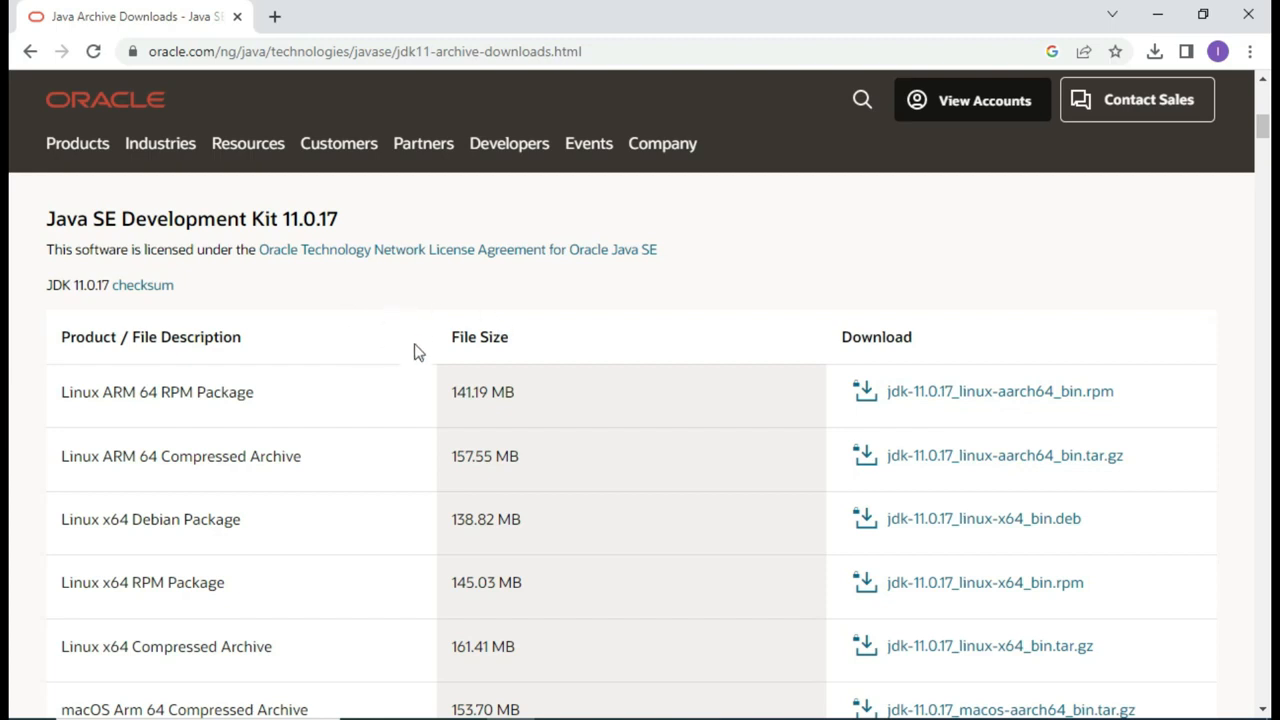
scroll(479, 425, down, 1)
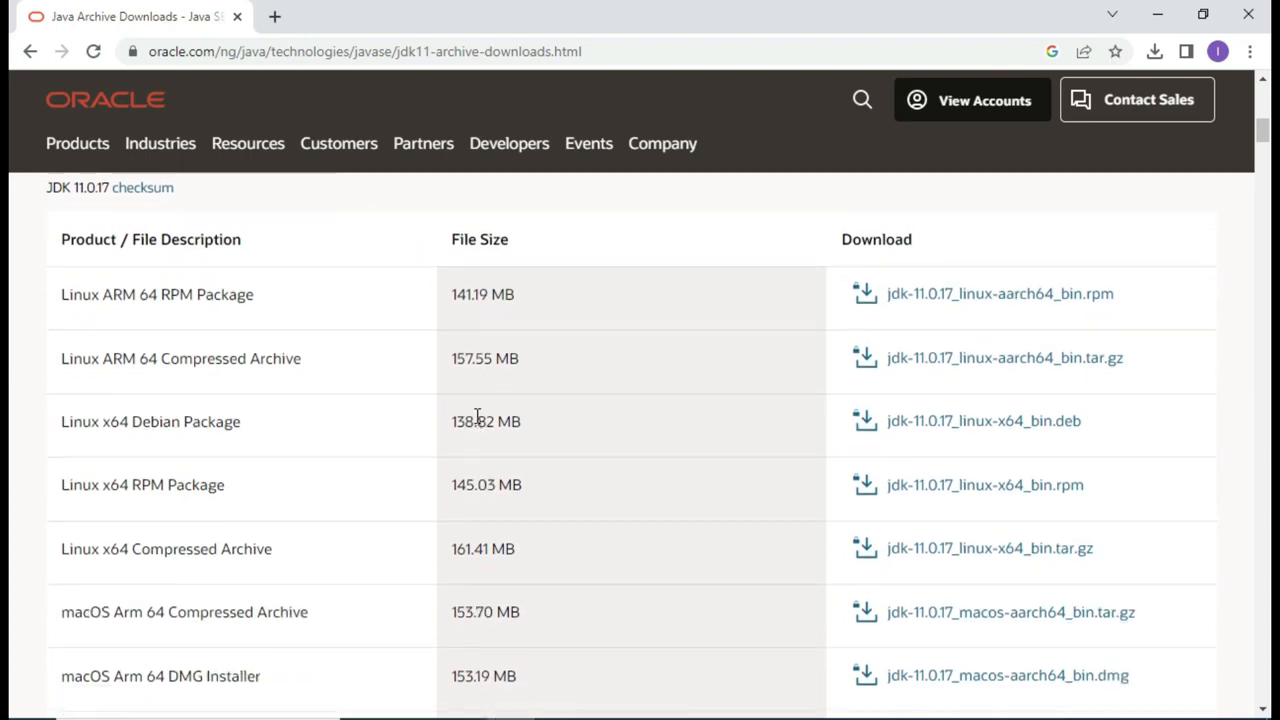
scroll(477, 418, up, 2)
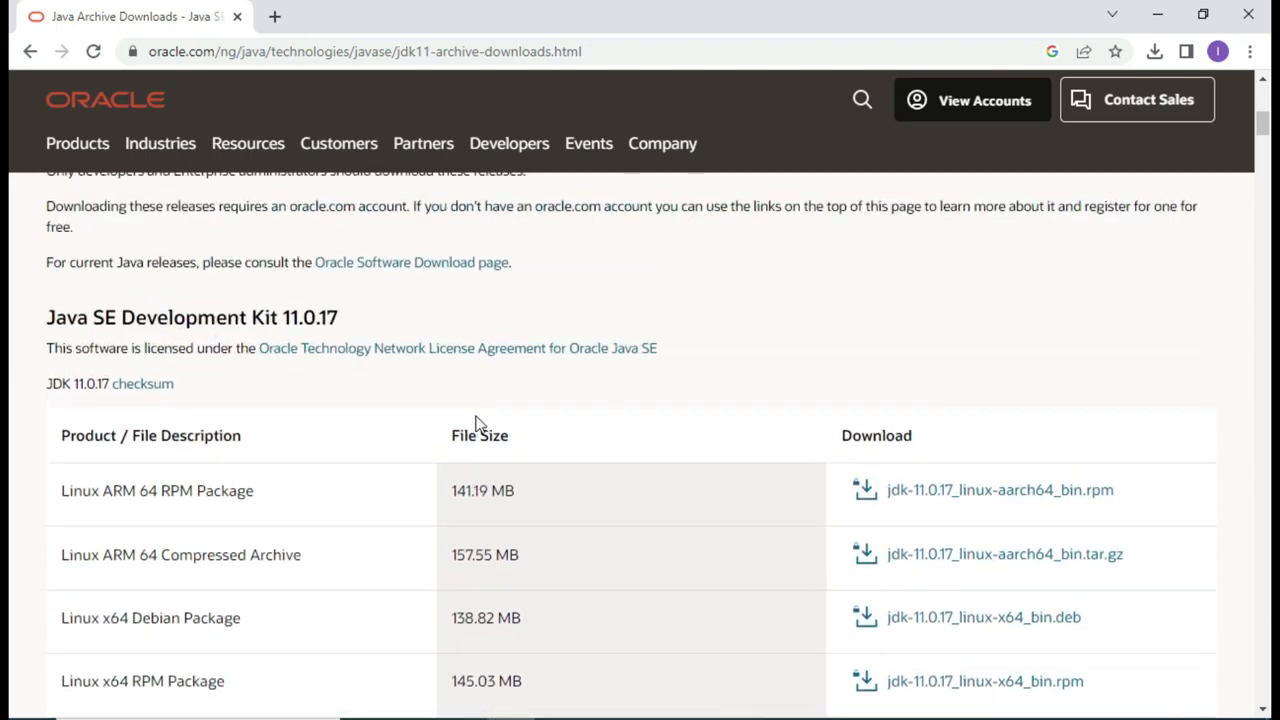
scroll(477, 418, down, 2)
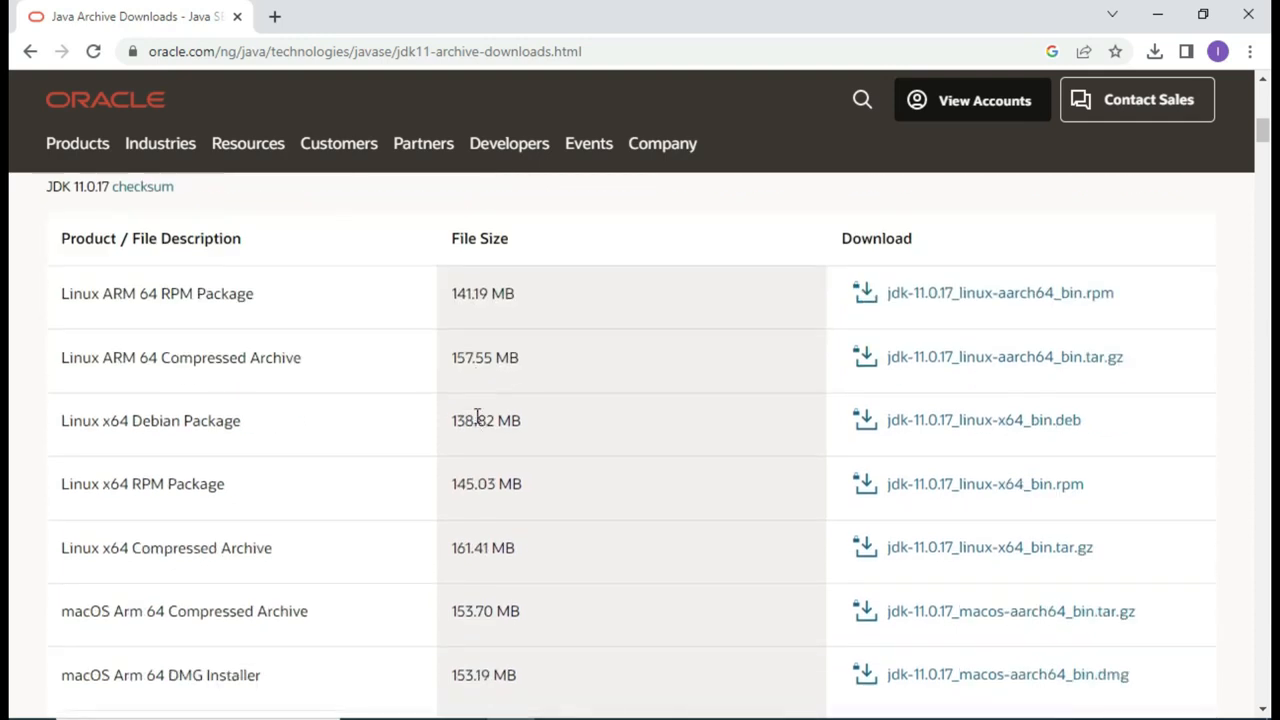
scroll(477, 418, down, 2)
scroll(477, 418, down, 2)
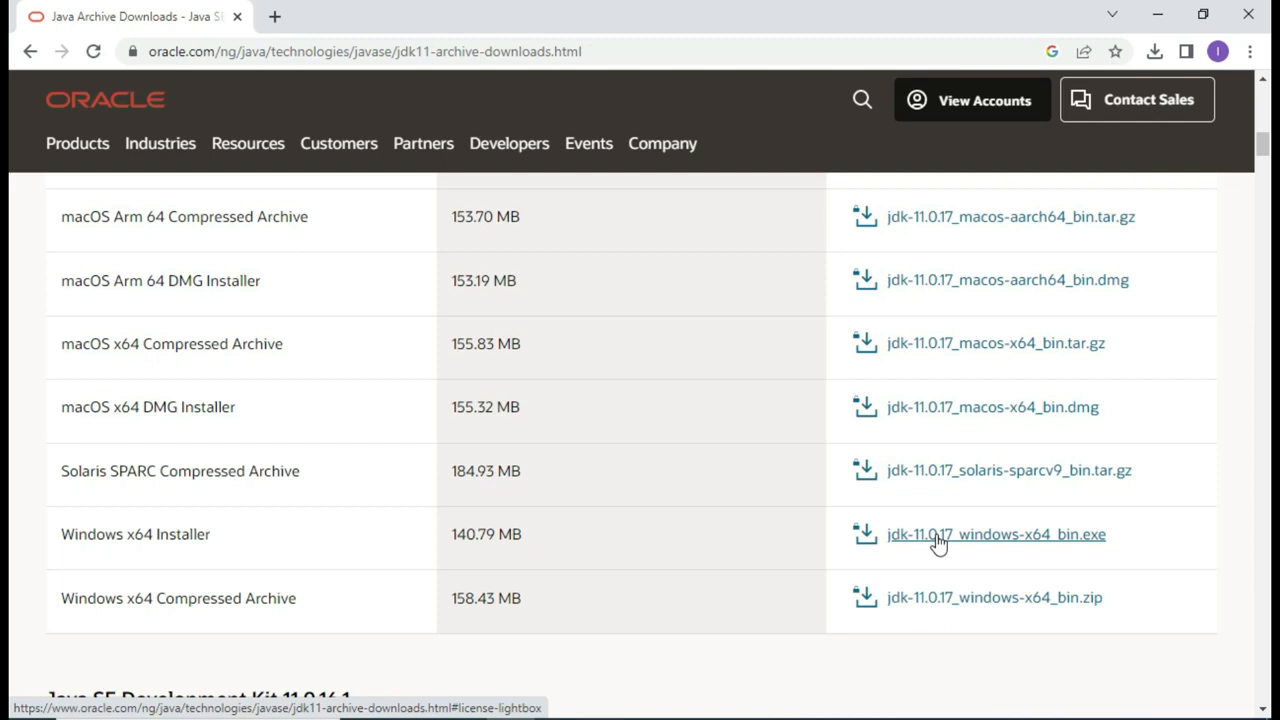
Step: Accept Oracle's license for jdk-11.0.17_windows-x64_bin.exe and start its download
click(937, 538)
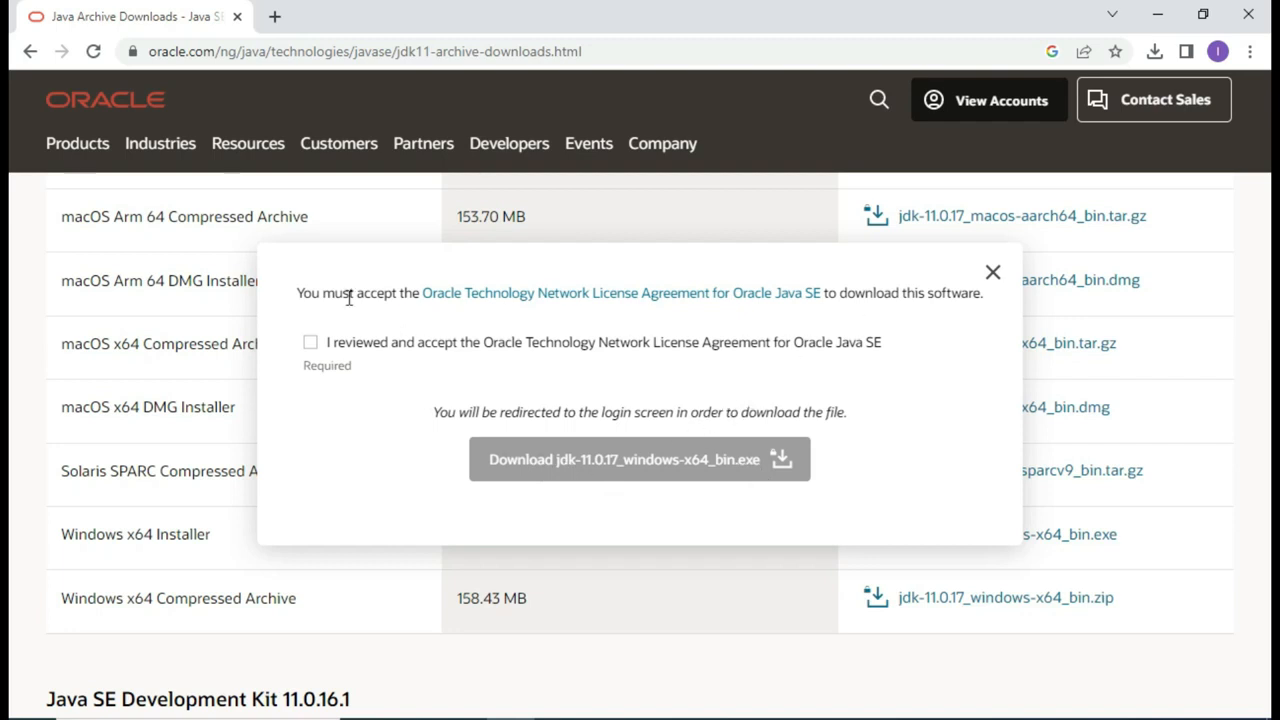
click(311, 343)
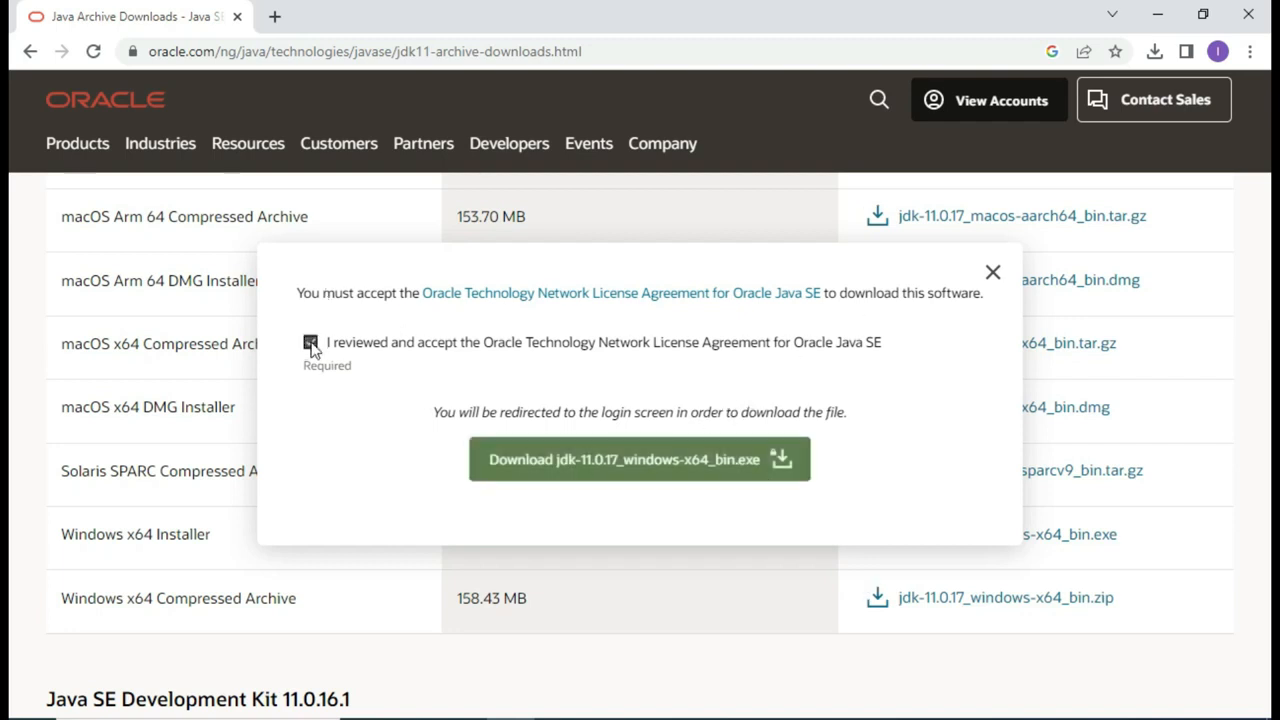
click(661, 470)
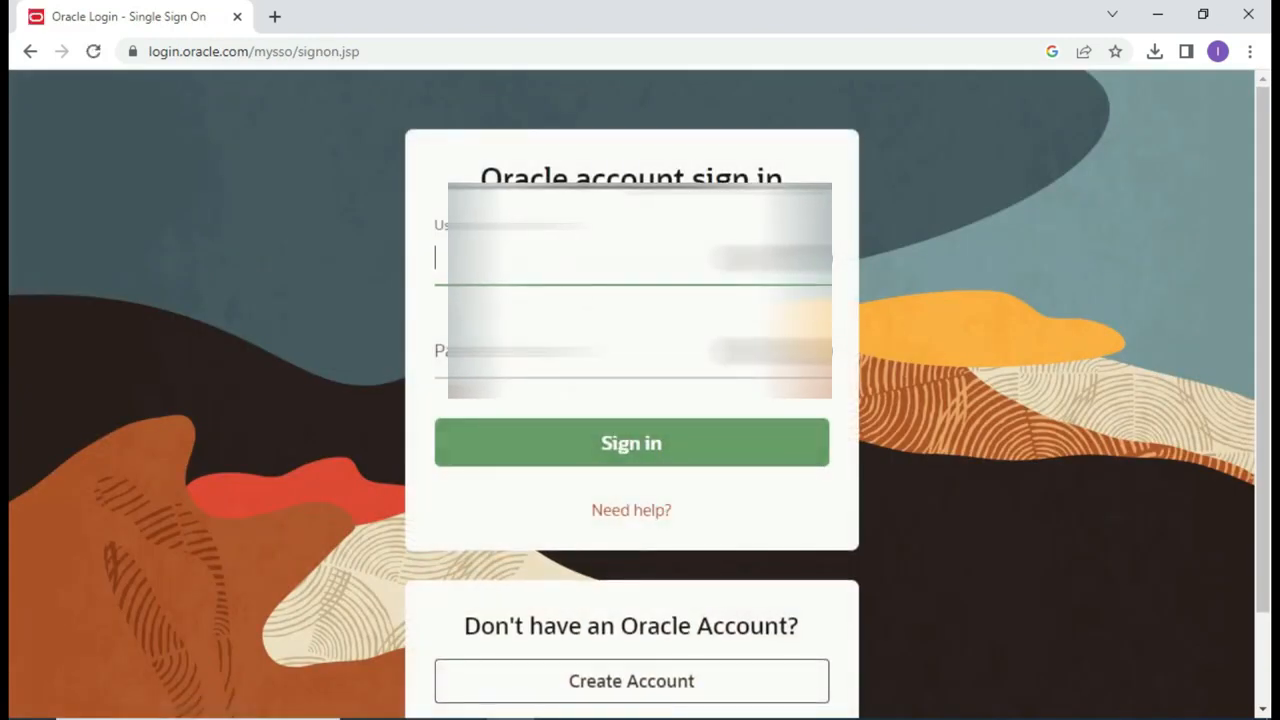
Step: Sign in with the Oracle account e-mail and password, let the 141 MB installer download, then minimize Chrome
key(BackSpace)
key(BackSpace)
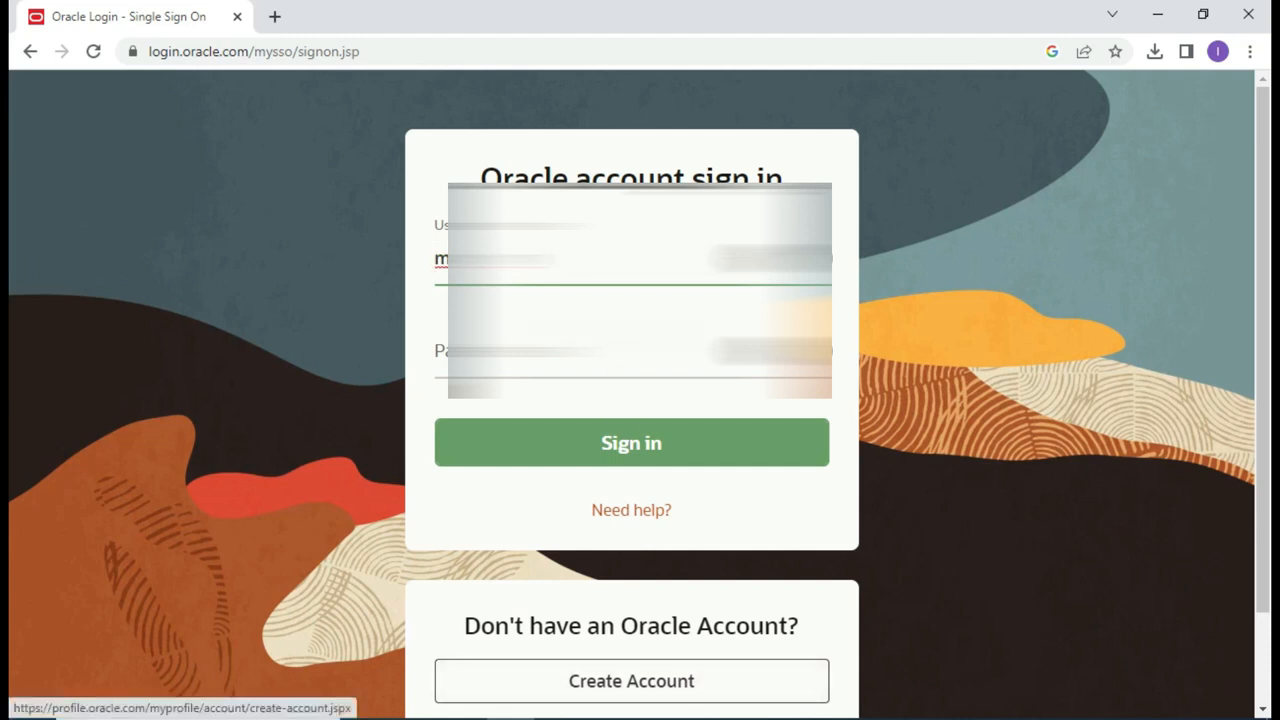
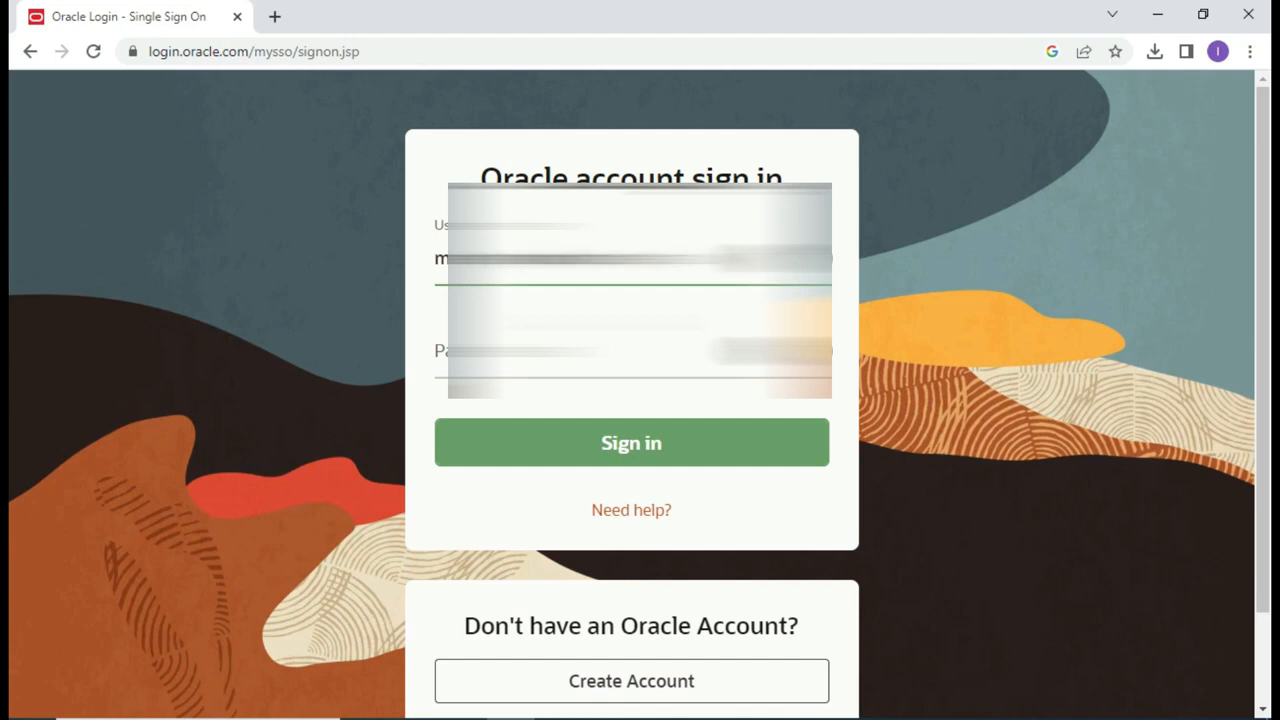
click(436, 351)
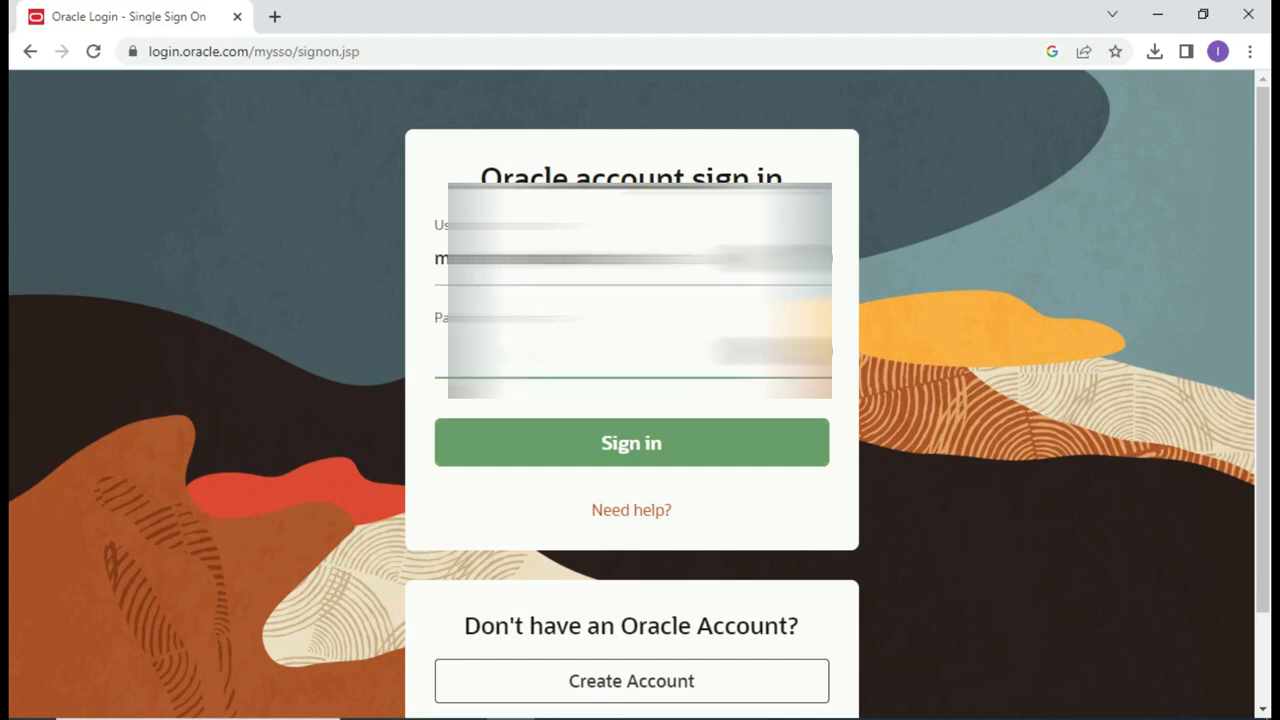
text(••)
click(622, 452)
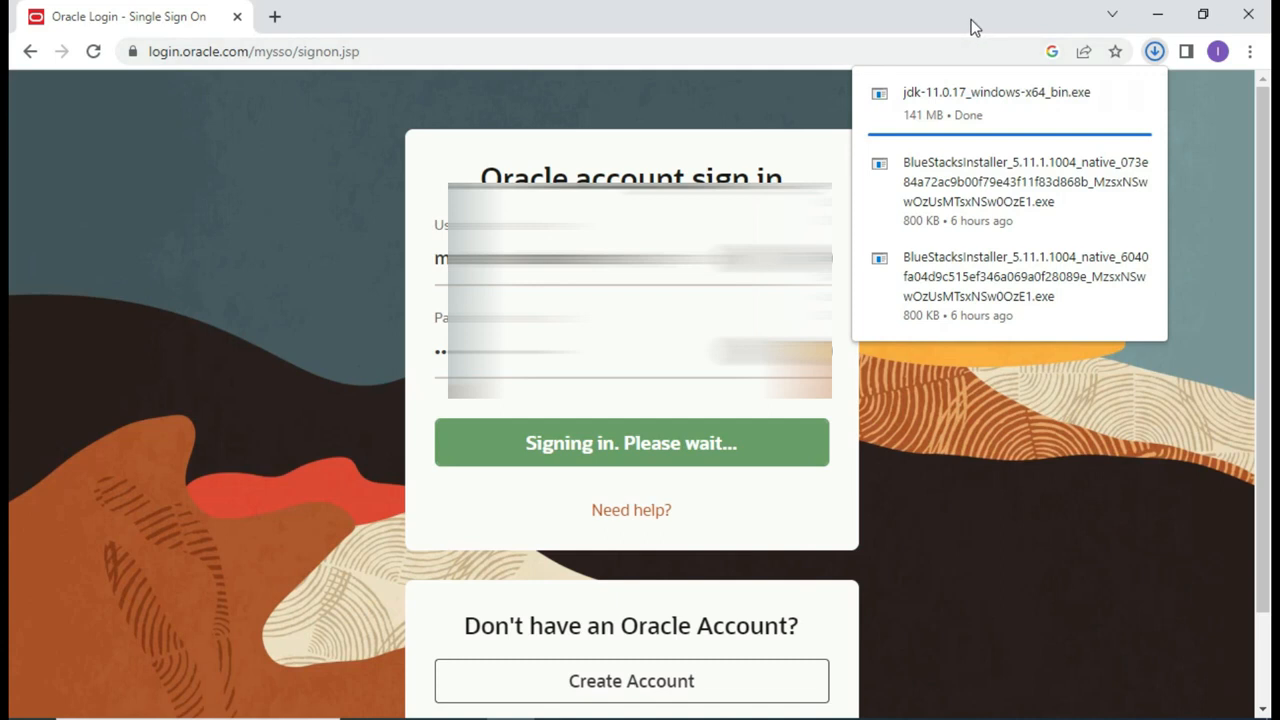
click(1157, 12)
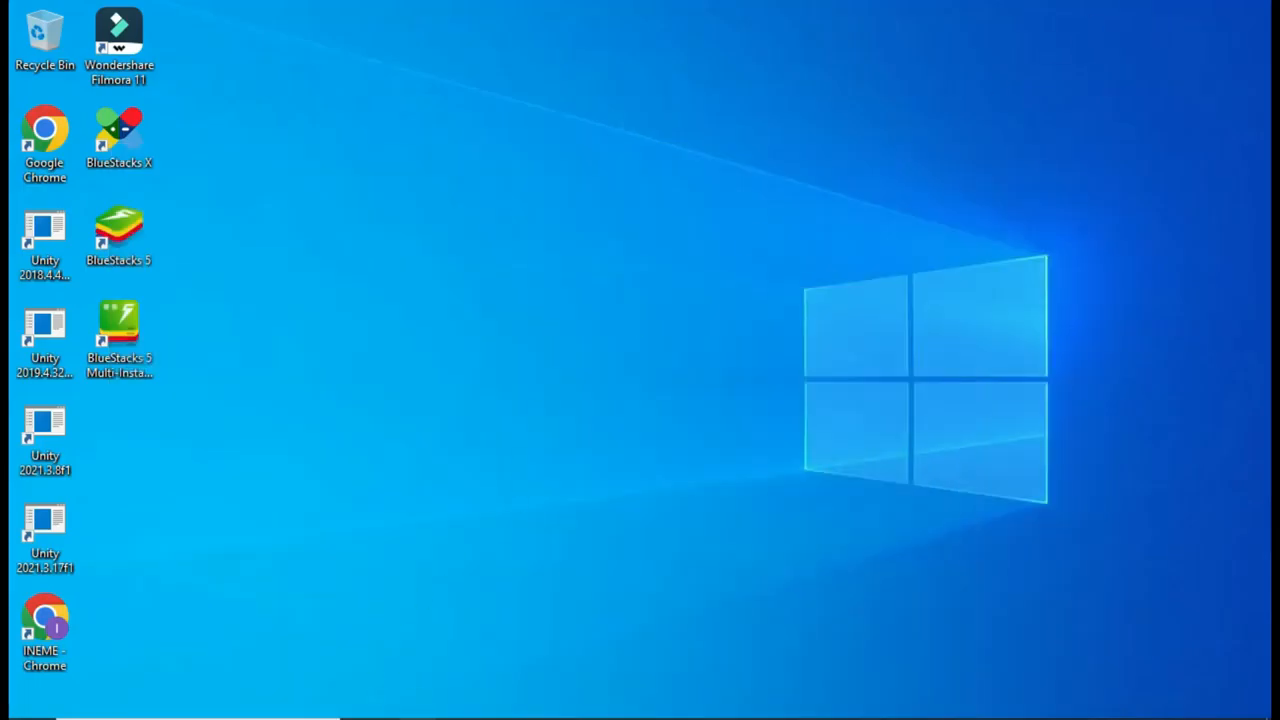
Step: Run jdk-11.0.17_windows-x64_bin from File Explorer's Downloads folder
click(414, 716)
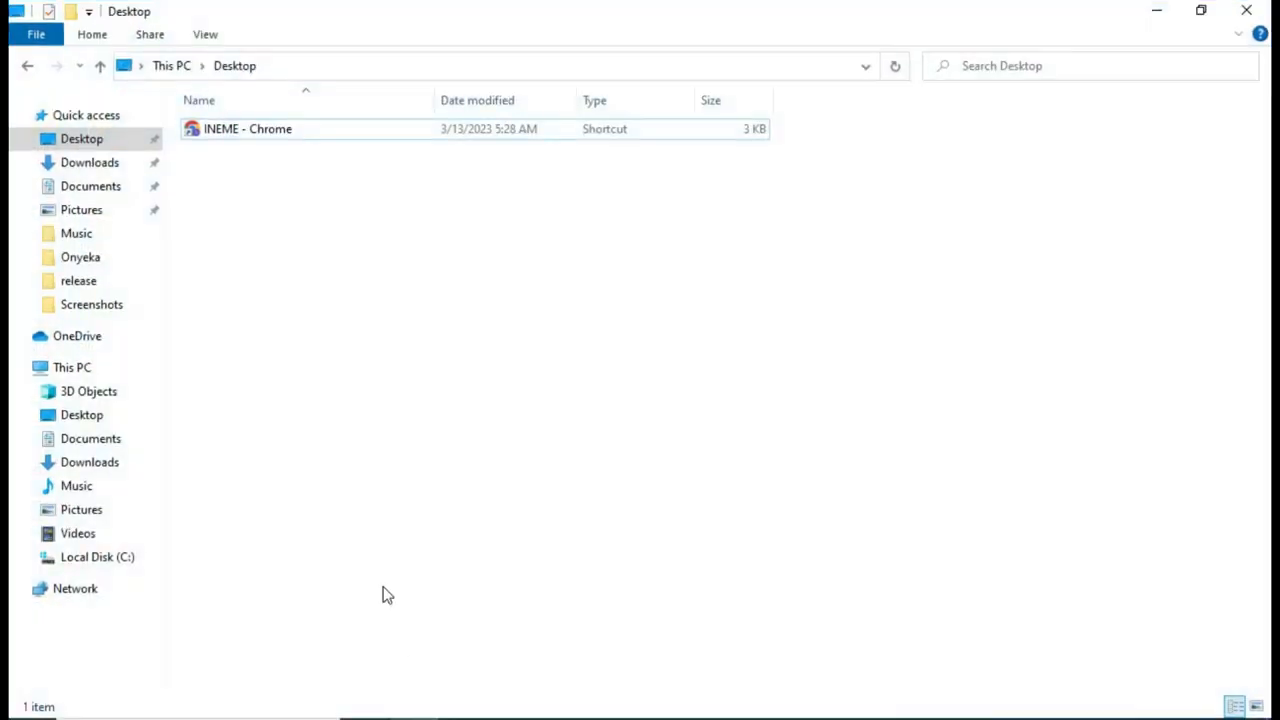
click(82, 163)
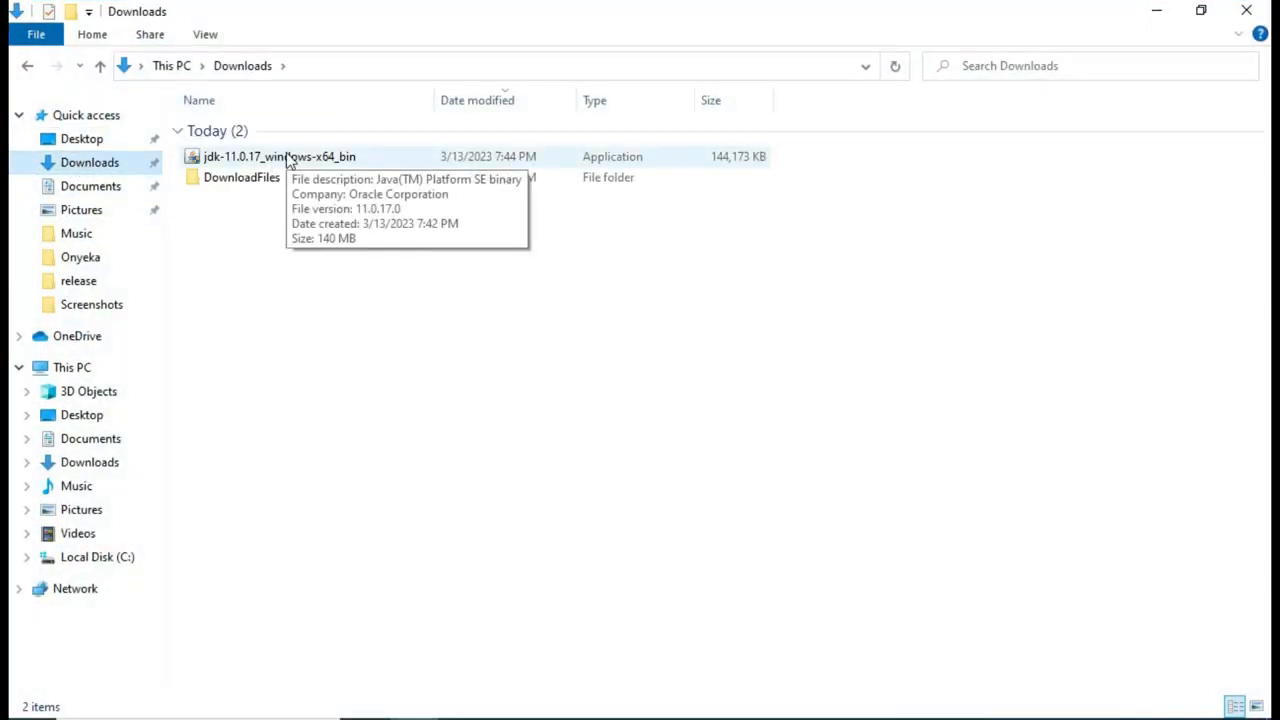
click(288, 160)
double_click(288, 160)
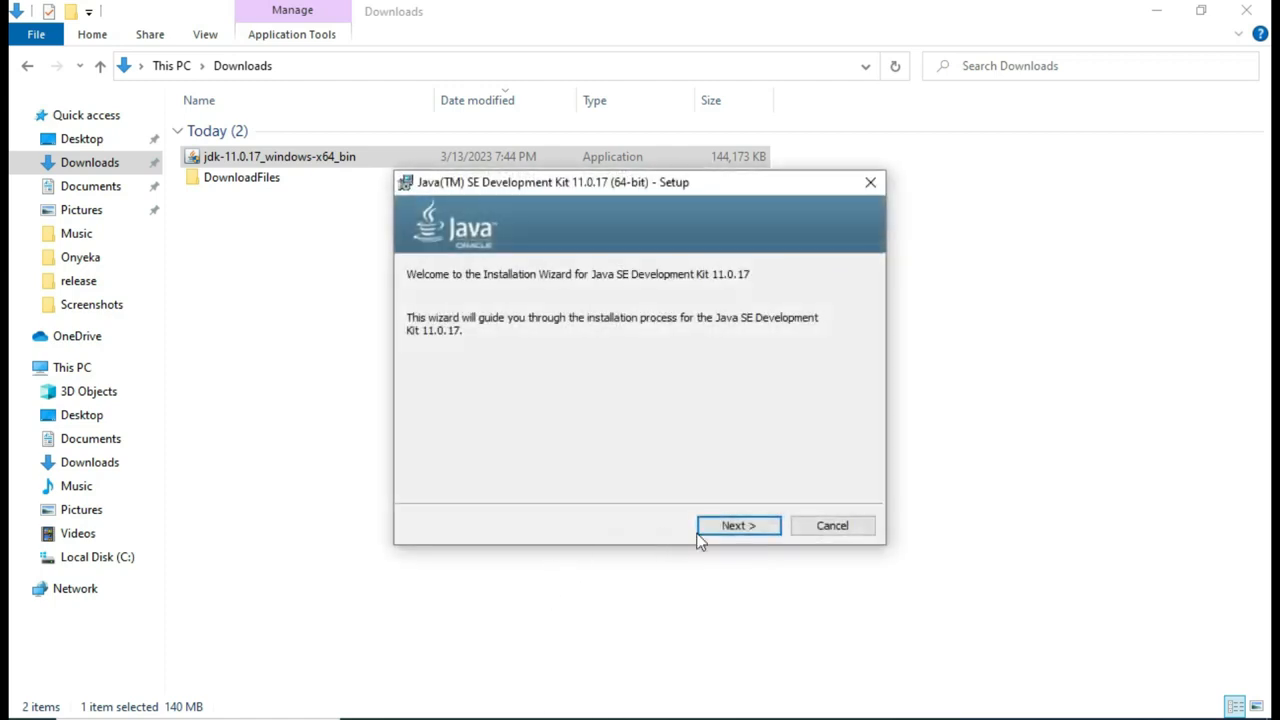
Step: Install JDK 11.0.17 to C:\Program Files\Java\jdk-11.0.17\ using the defaults, then close the installer
click(724, 530)
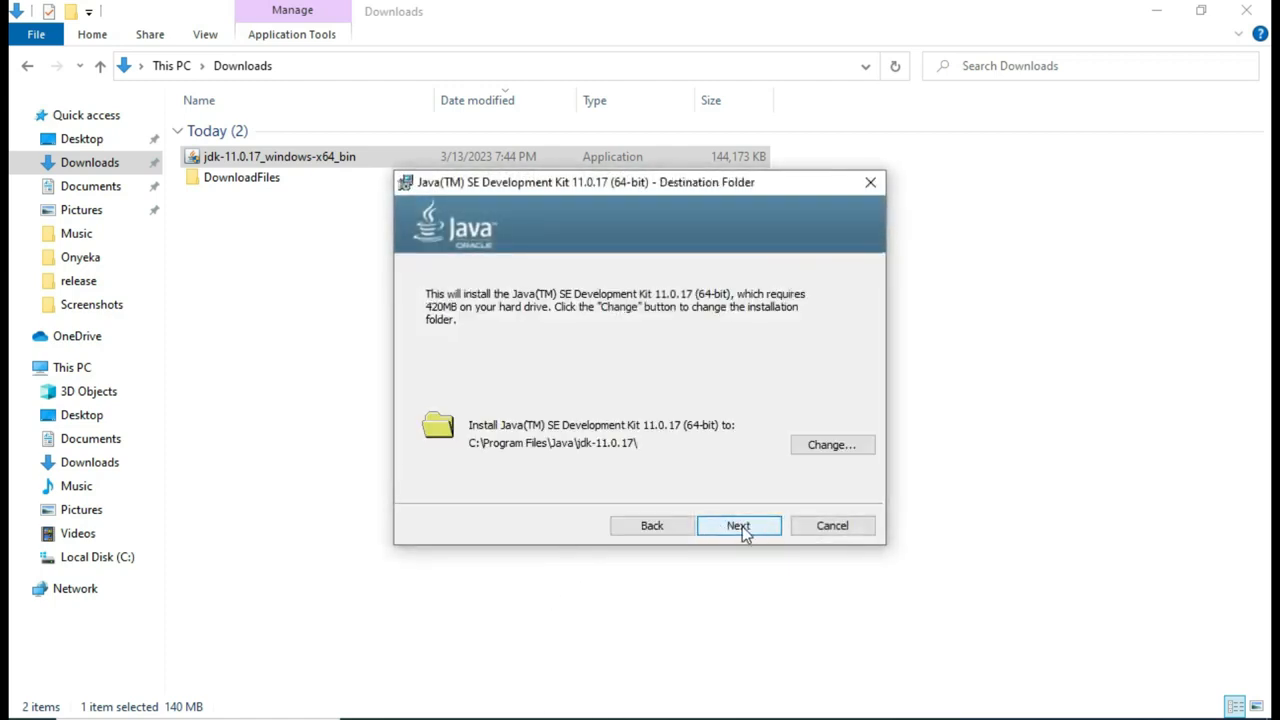
click(742, 528)
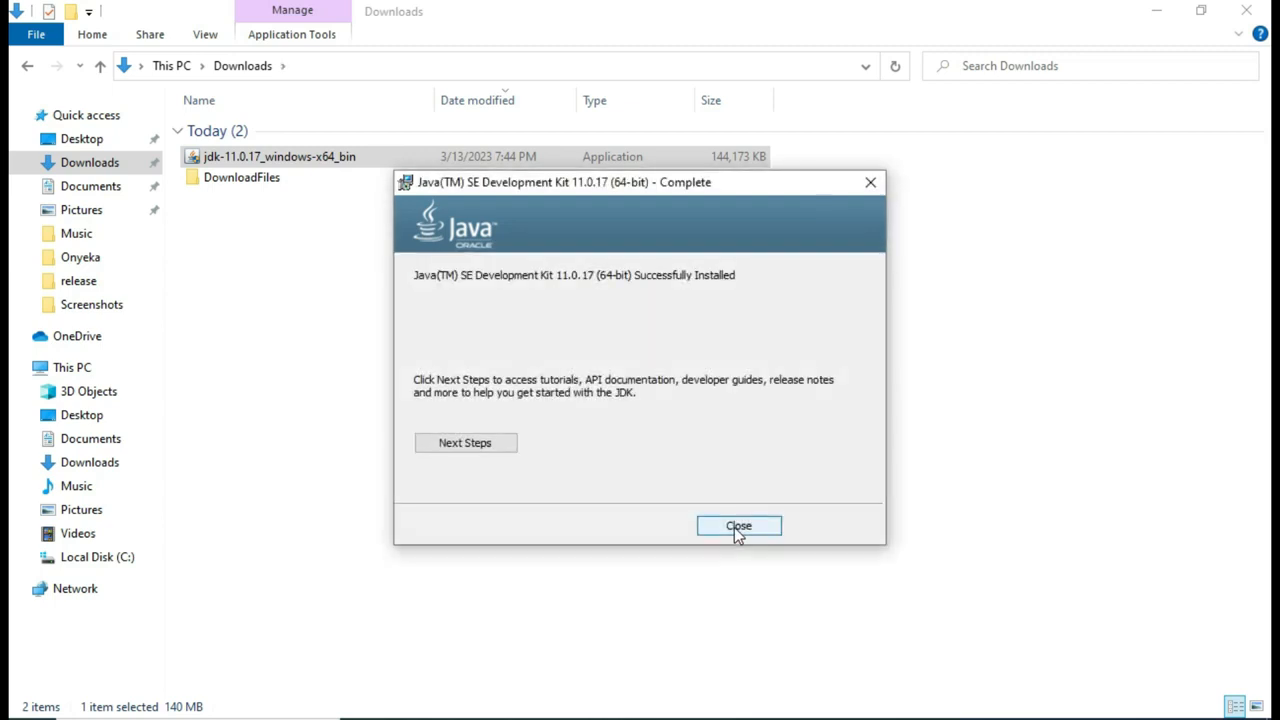
click(726, 526)
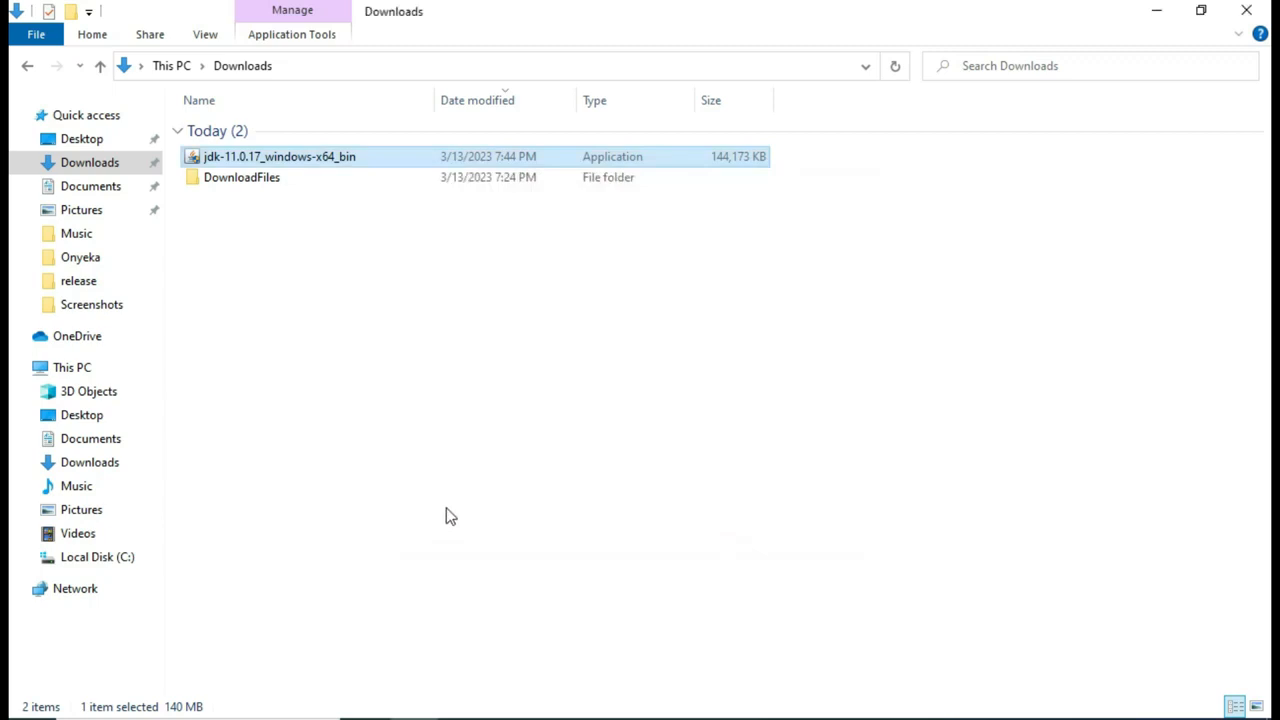
Step: Browse to C:\Program Files\Java\jdk-11.0.17\bin and reveal its full path in the address bar
click(100, 562)
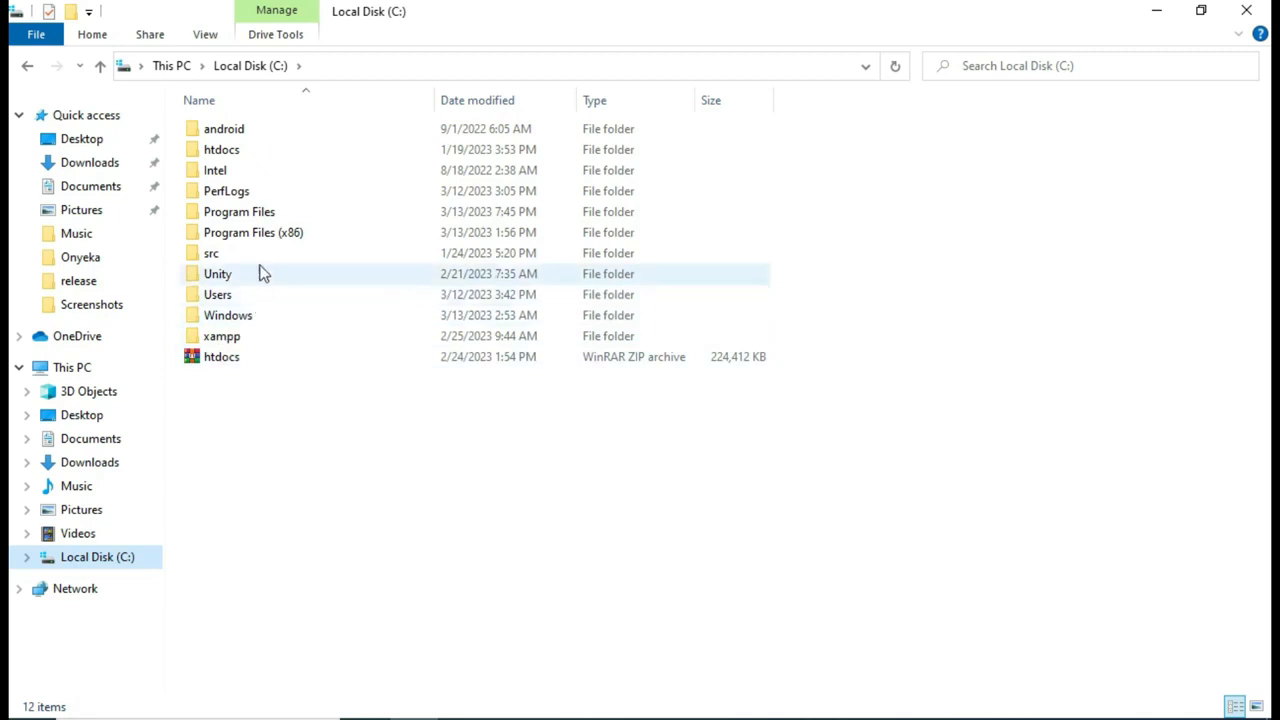
double_click(268, 212)
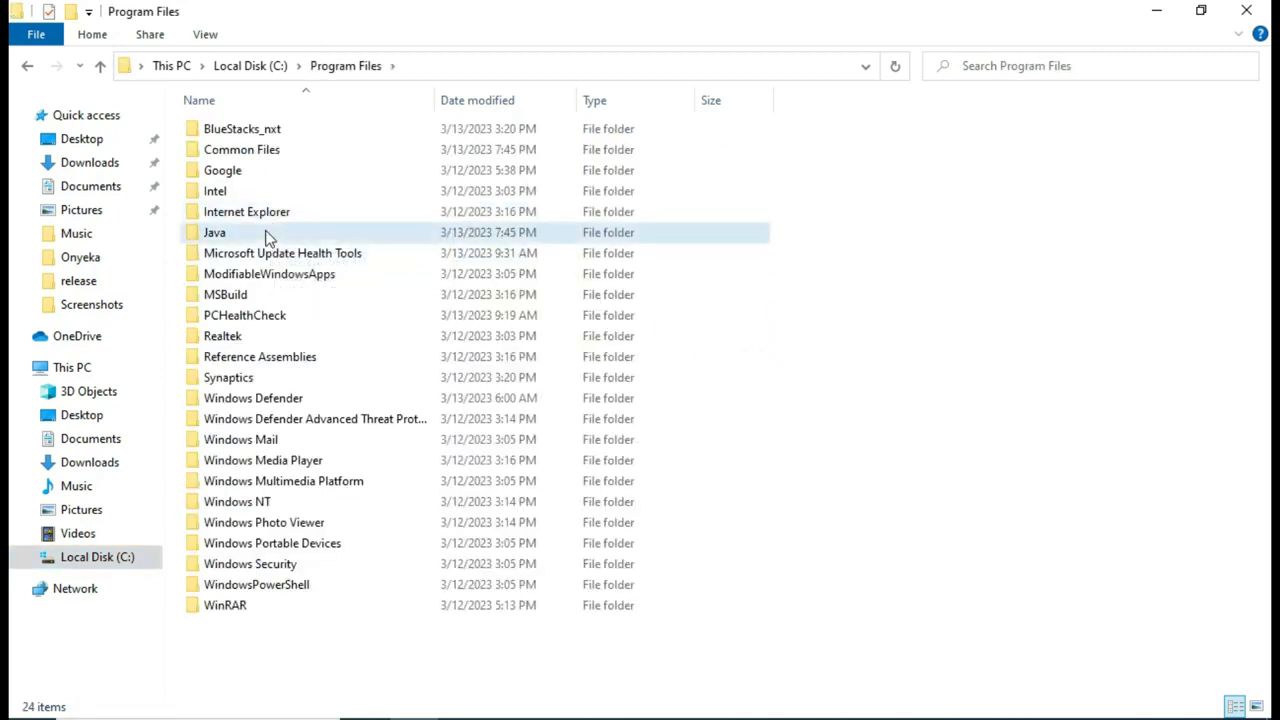
double_click(268, 234)
click(295, 139)
double_click(295, 139)
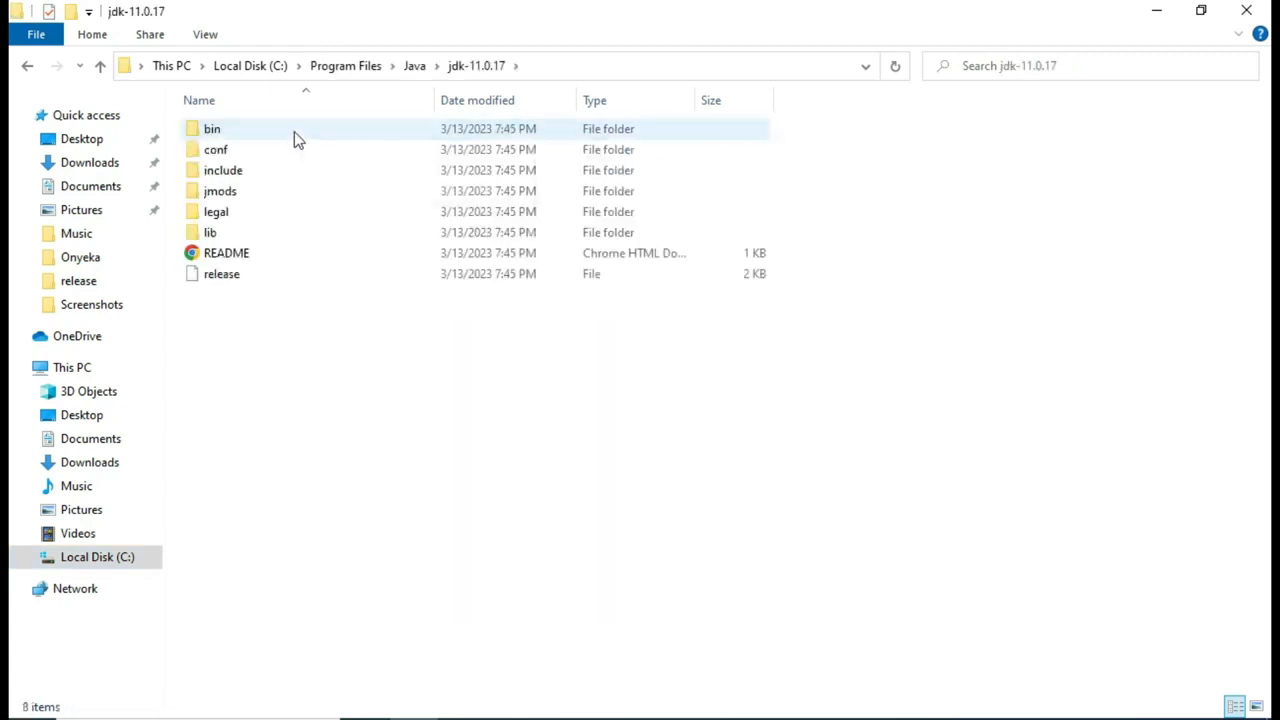
double_click(295, 137)
click(583, 67)
key(ctrl+c)
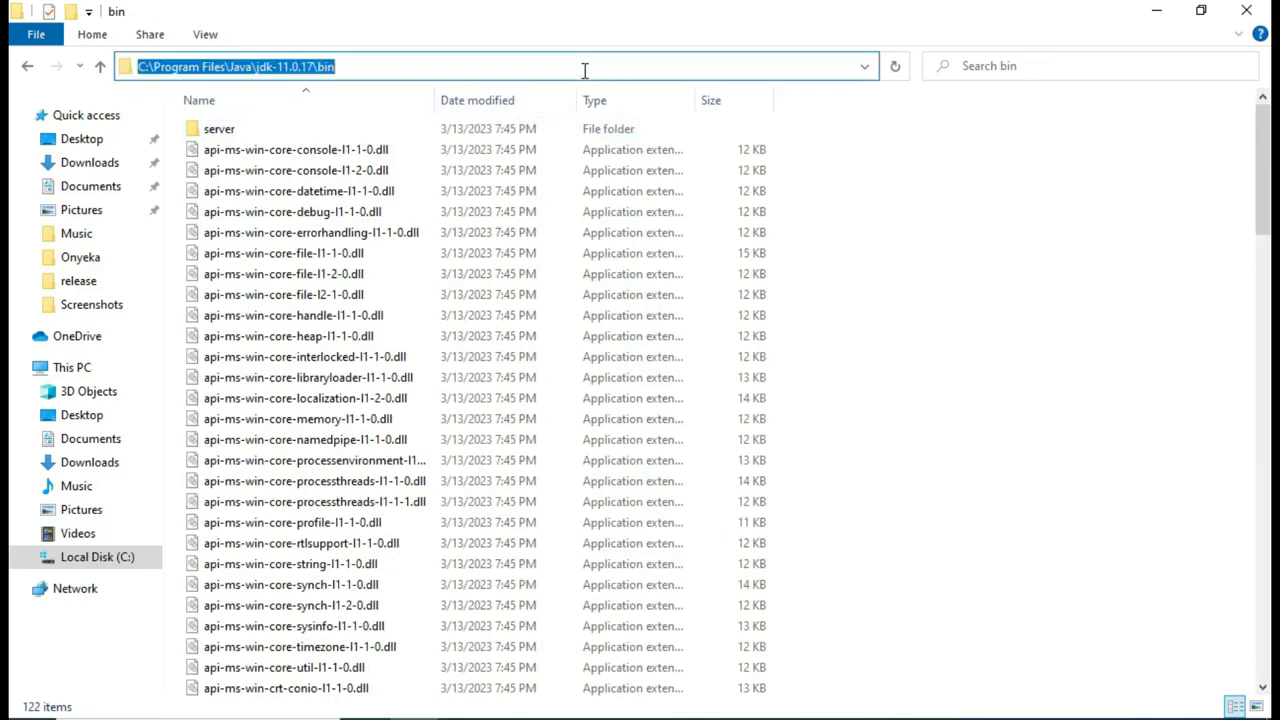
click(250, 718)
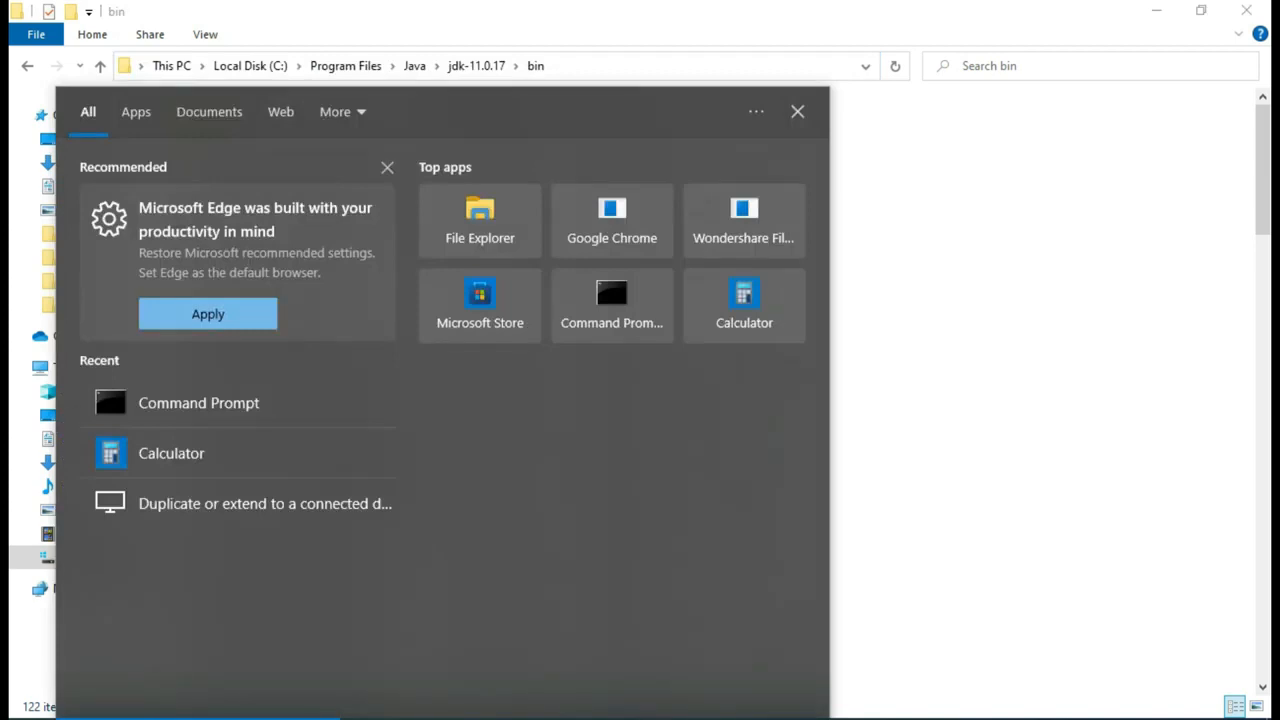
Step: Search 'env' and open the Environment Variables dialog from System Properties
text(cm)
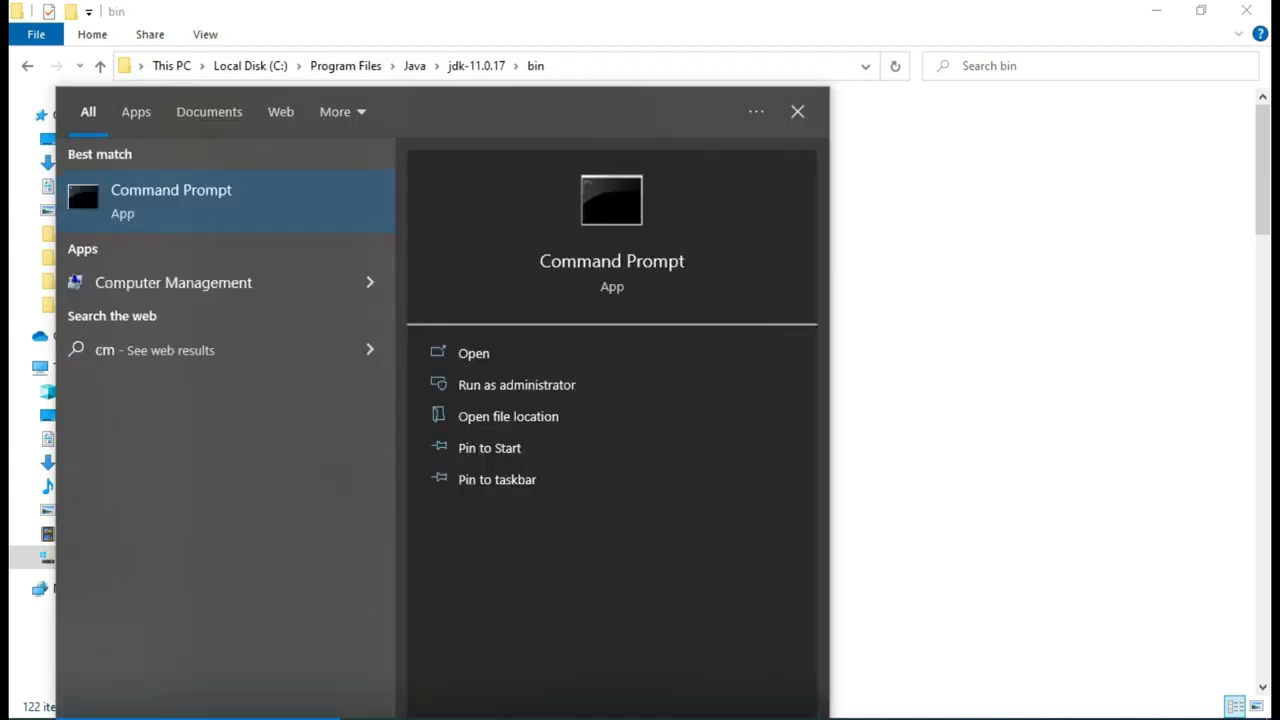
key(BackSpace)
key(BackSpace)
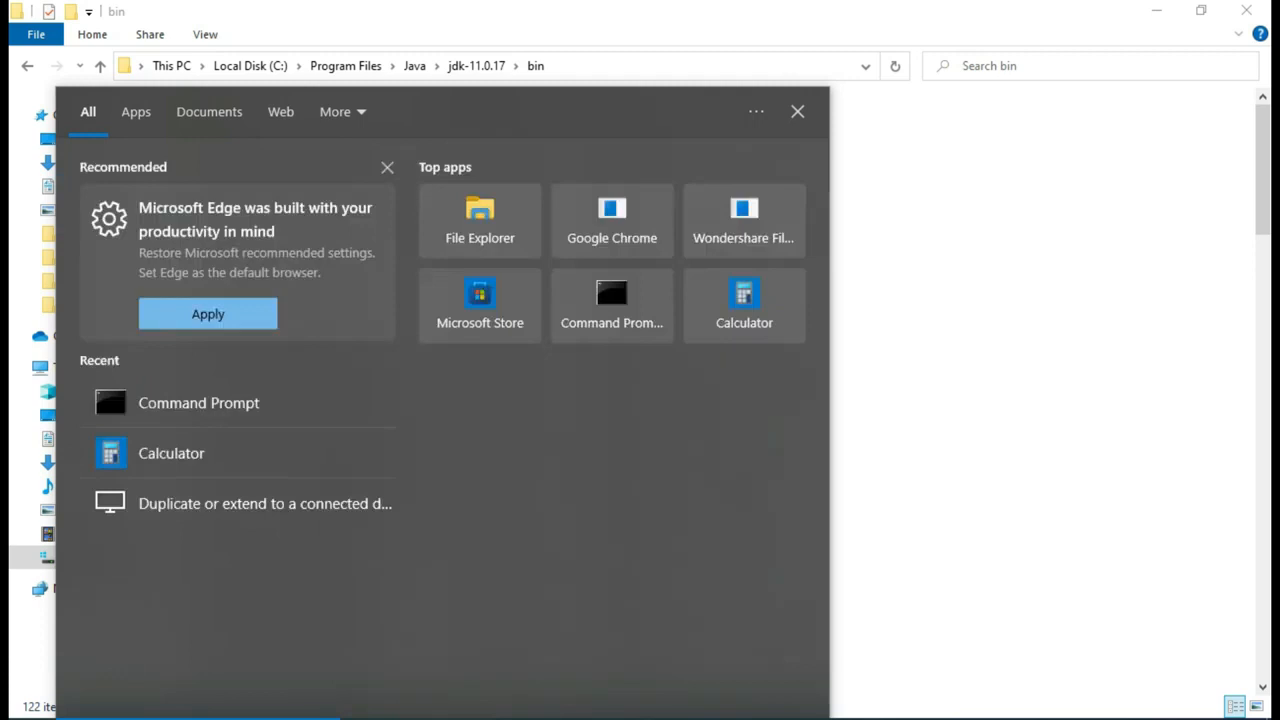
text(env)
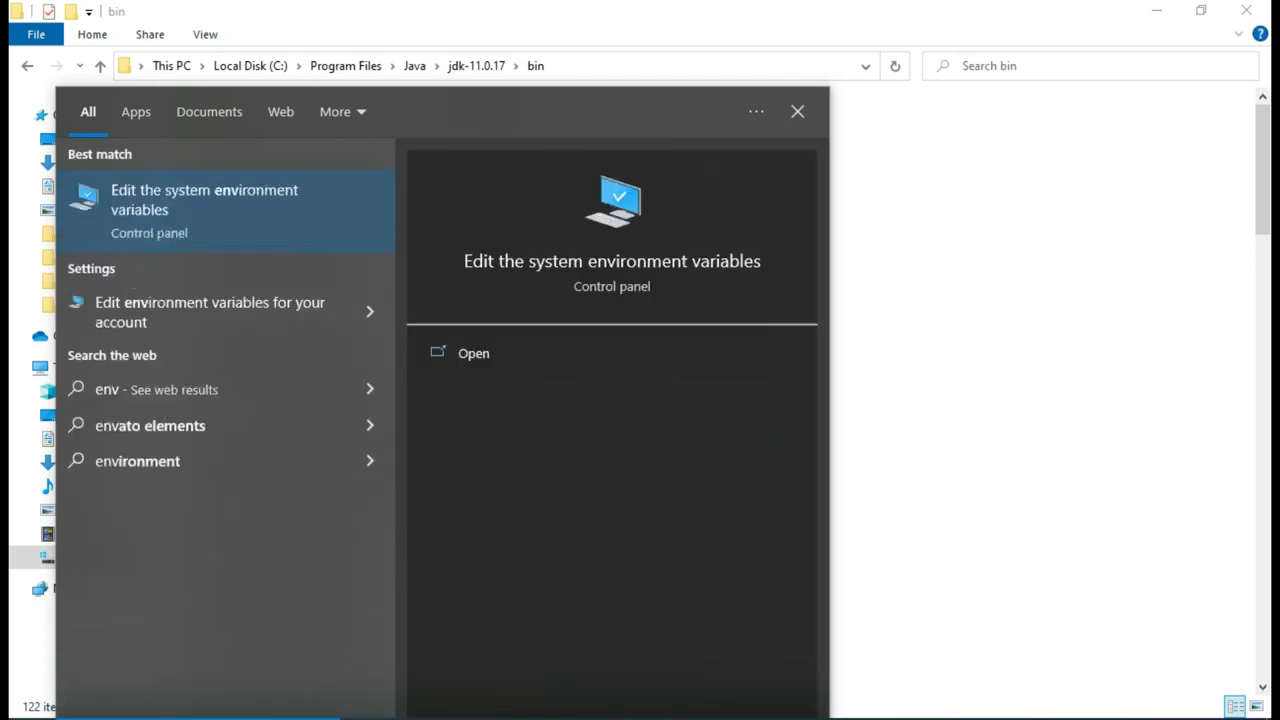
click(488, 350)
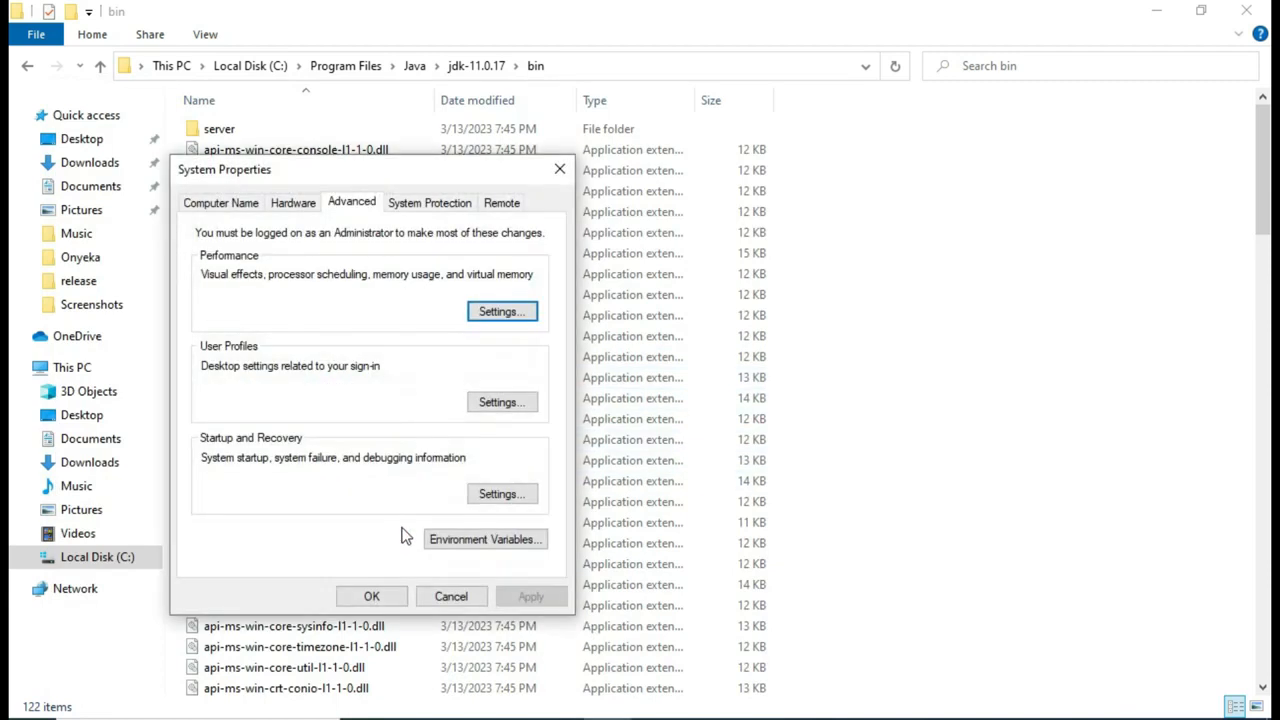
click(470, 540)
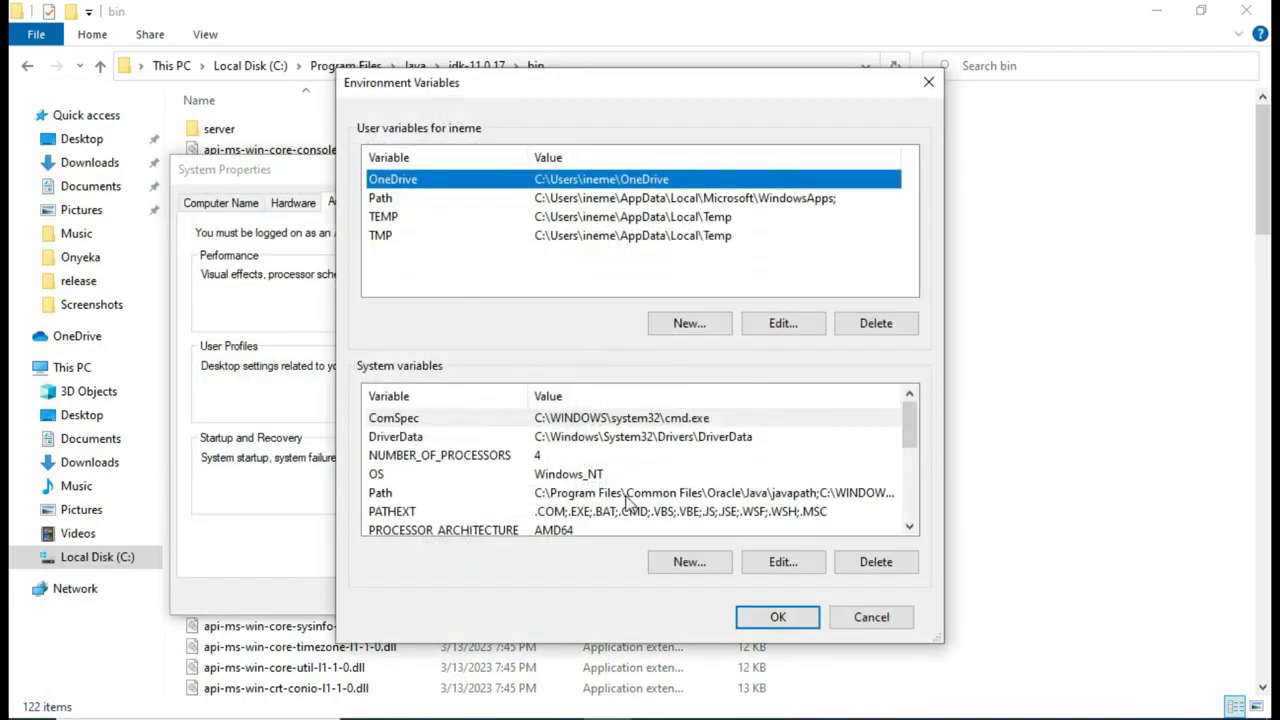
scroll(595, 452, down, 1)
scroll(595, 454, up, 1)
Step: Add C:\Program Files\Java\jdk-11.0.17\bin as a new system Path entry and save
click(592, 495)
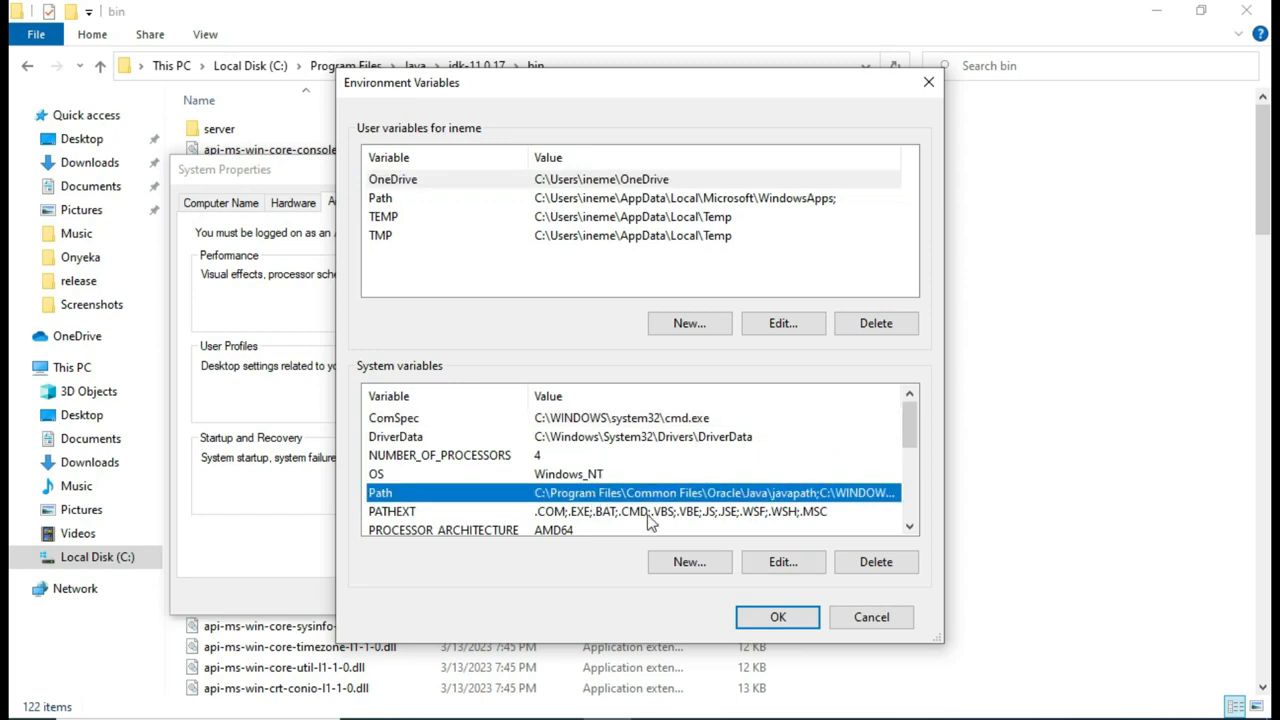
scroll(672, 500, down, 1)
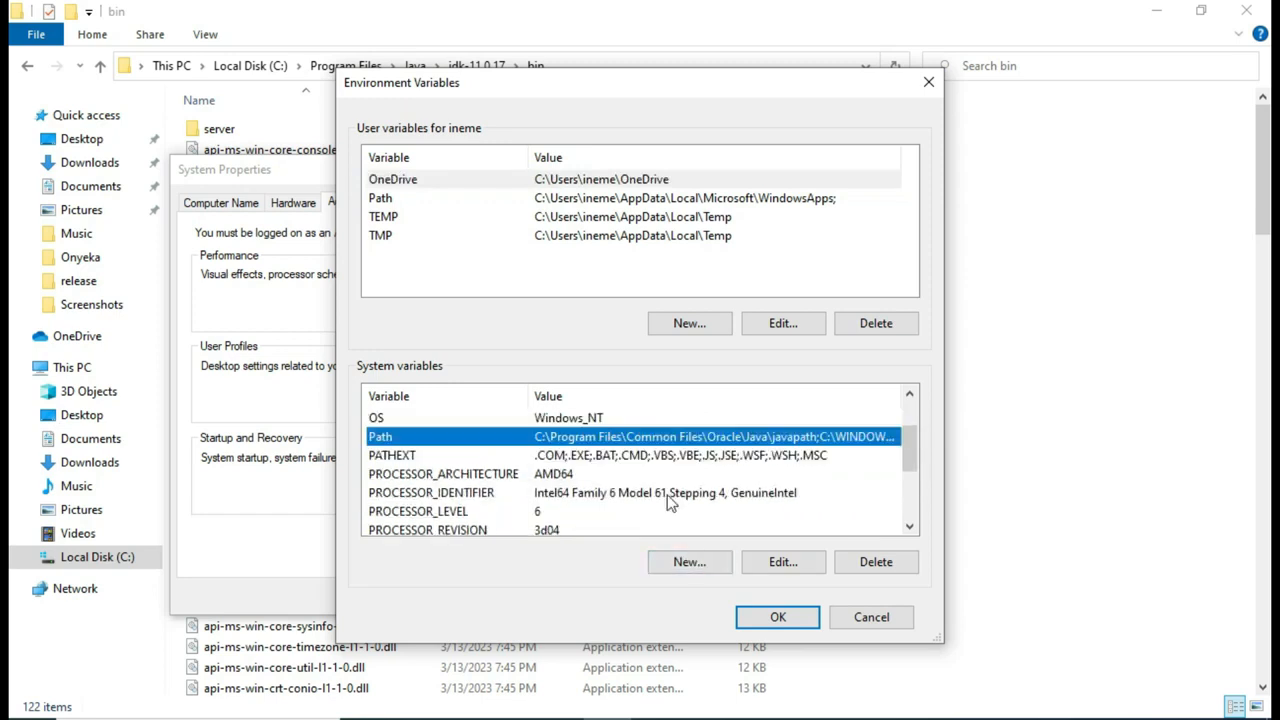
scroll(672, 500, up, 1)
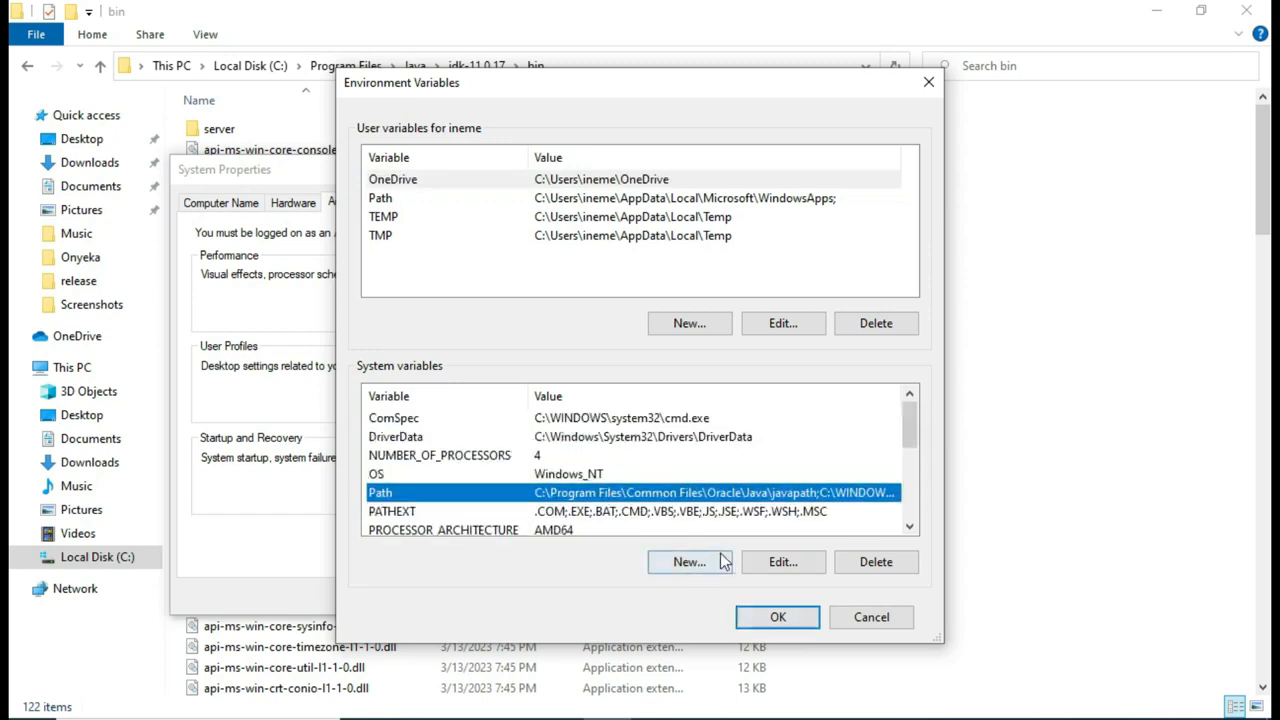
click(778, 563)
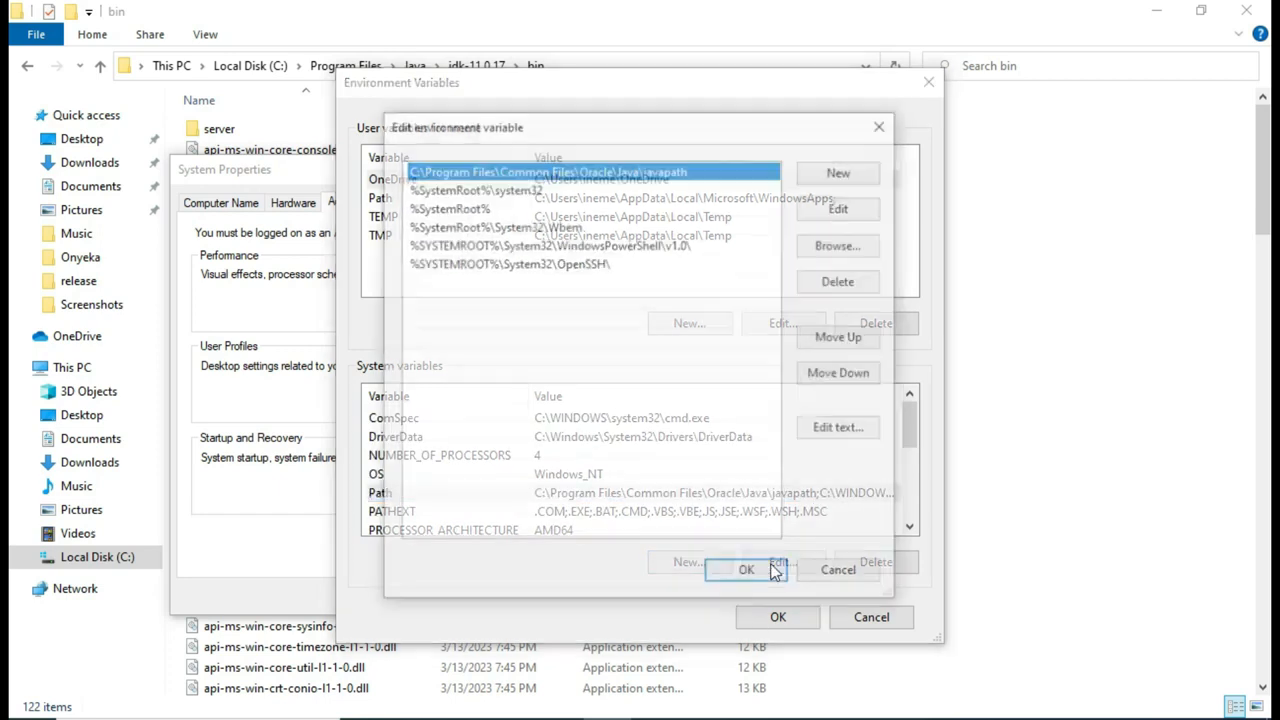
click(832, 174)
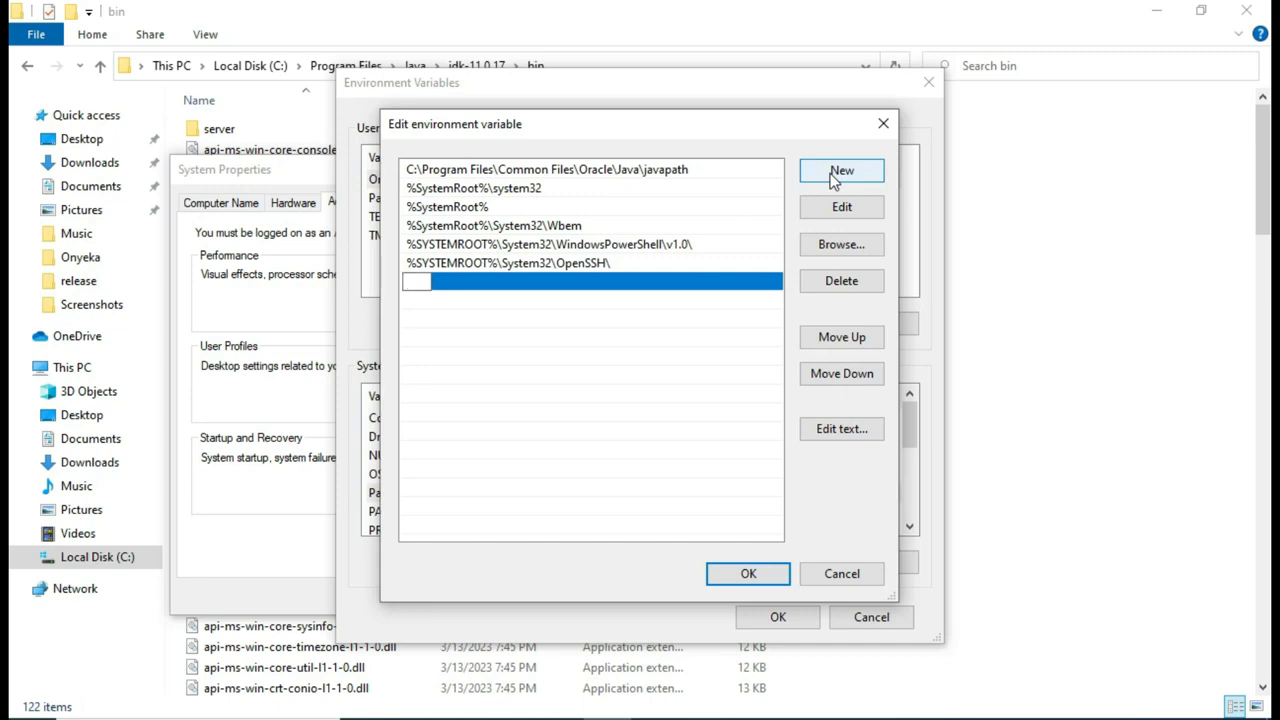
key(ctrl+v)
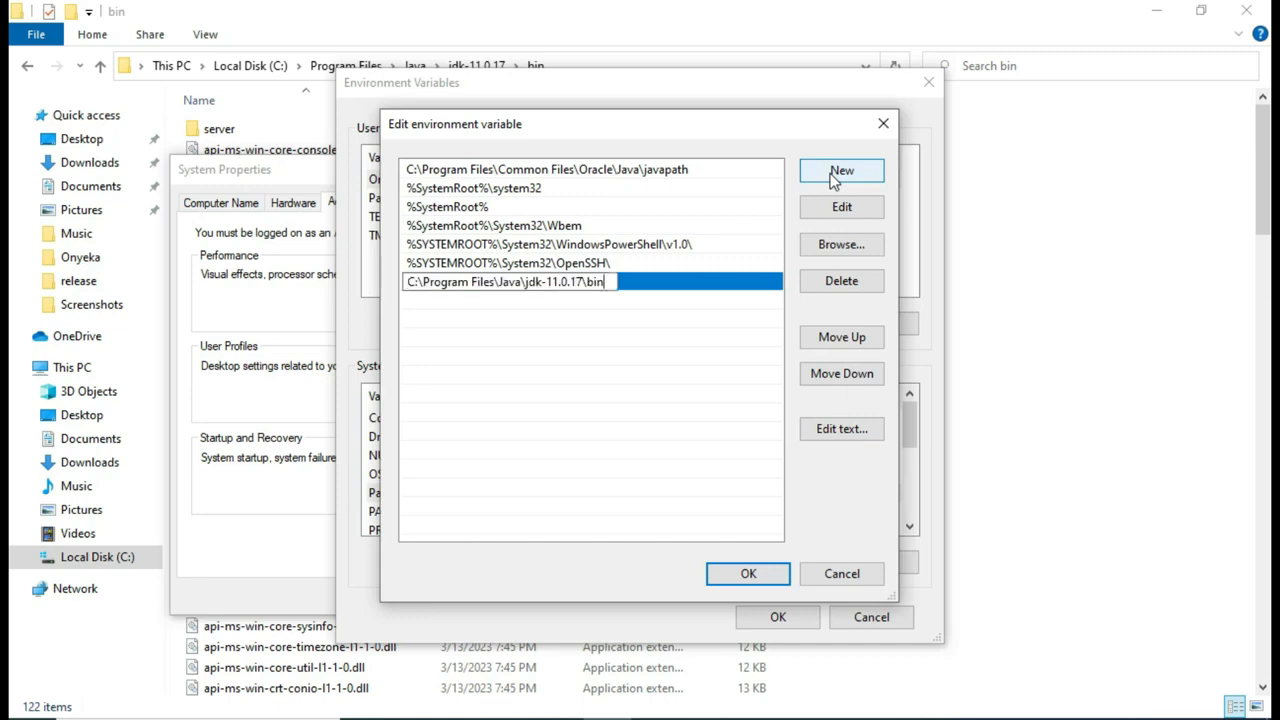
click(751, 576)
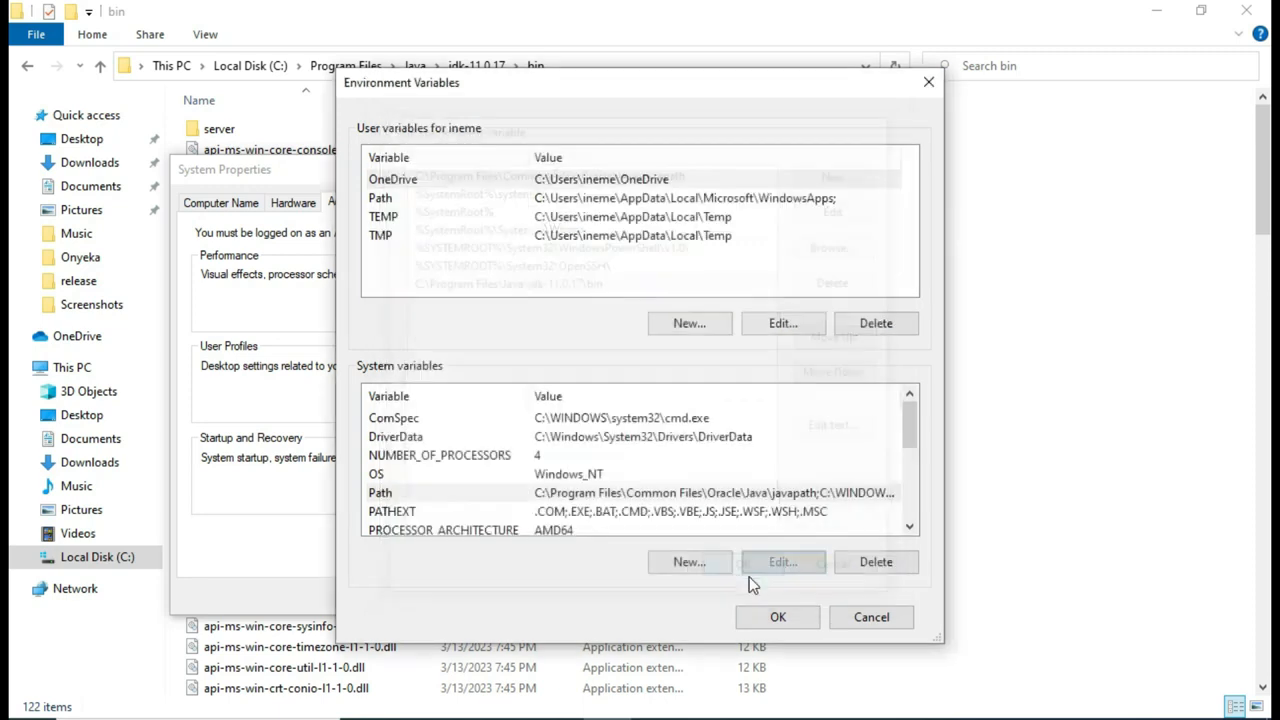
click(765, 616)
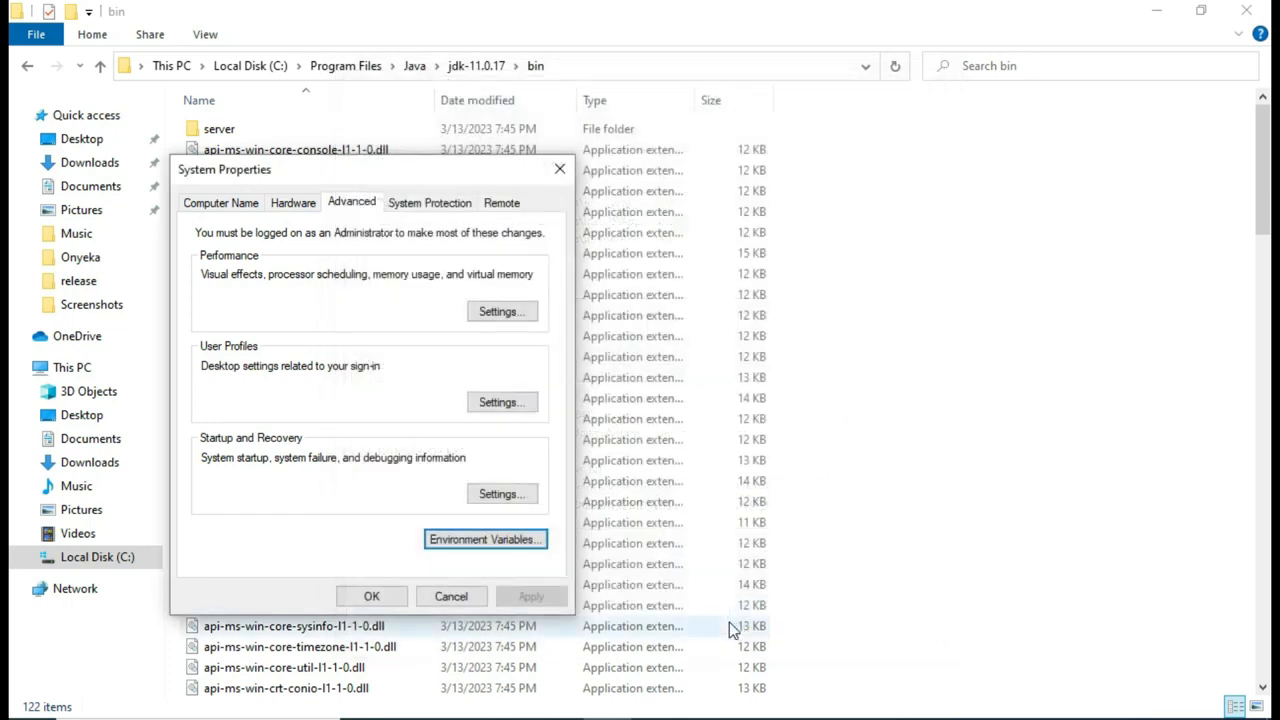
click(380, 597)
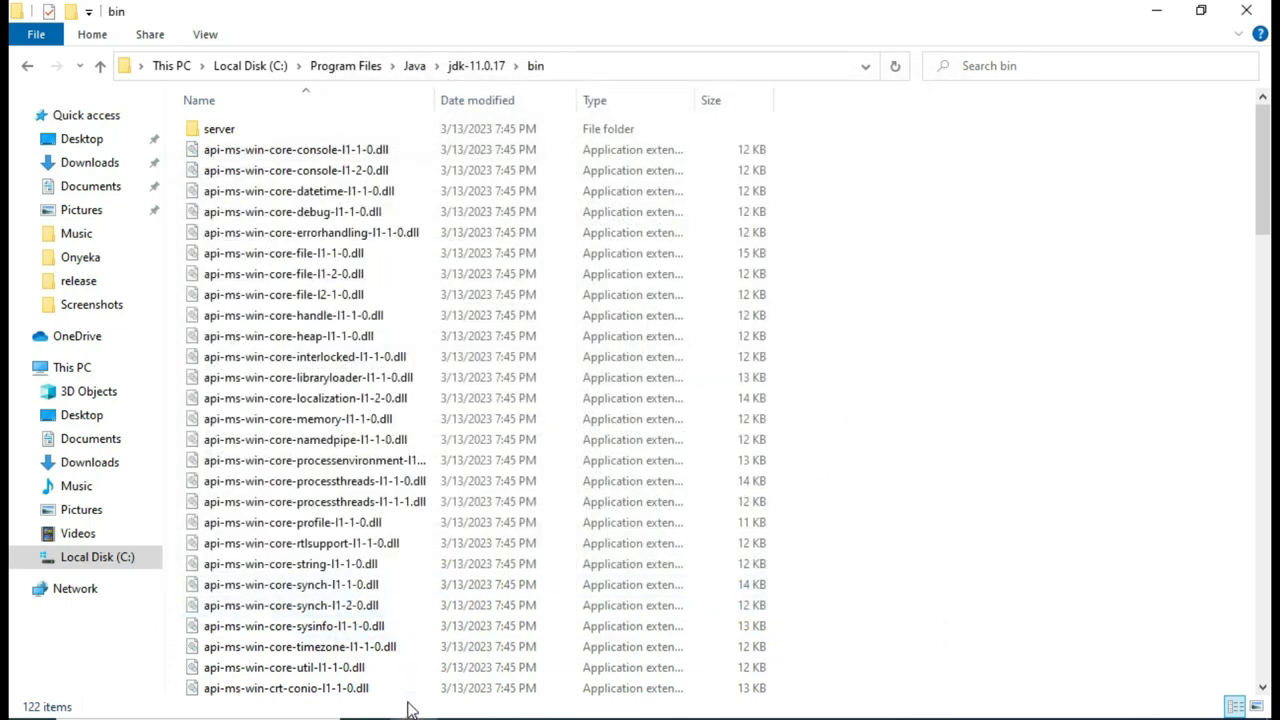
Step: Copy the jdk-11.0.17 folder path, then open Environment Variables again via an 'env' search
click(482, 66)
click(556, 62)
key(ctrl+c)
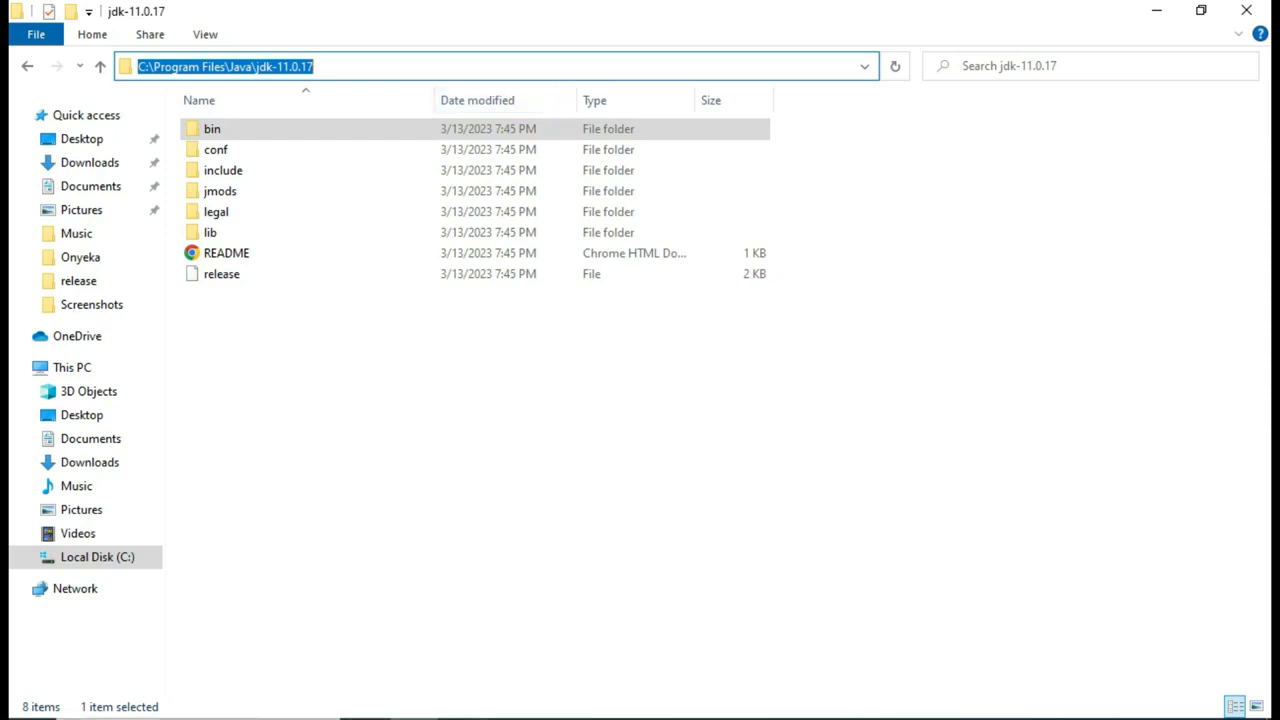
click(198, 719)
text(env)
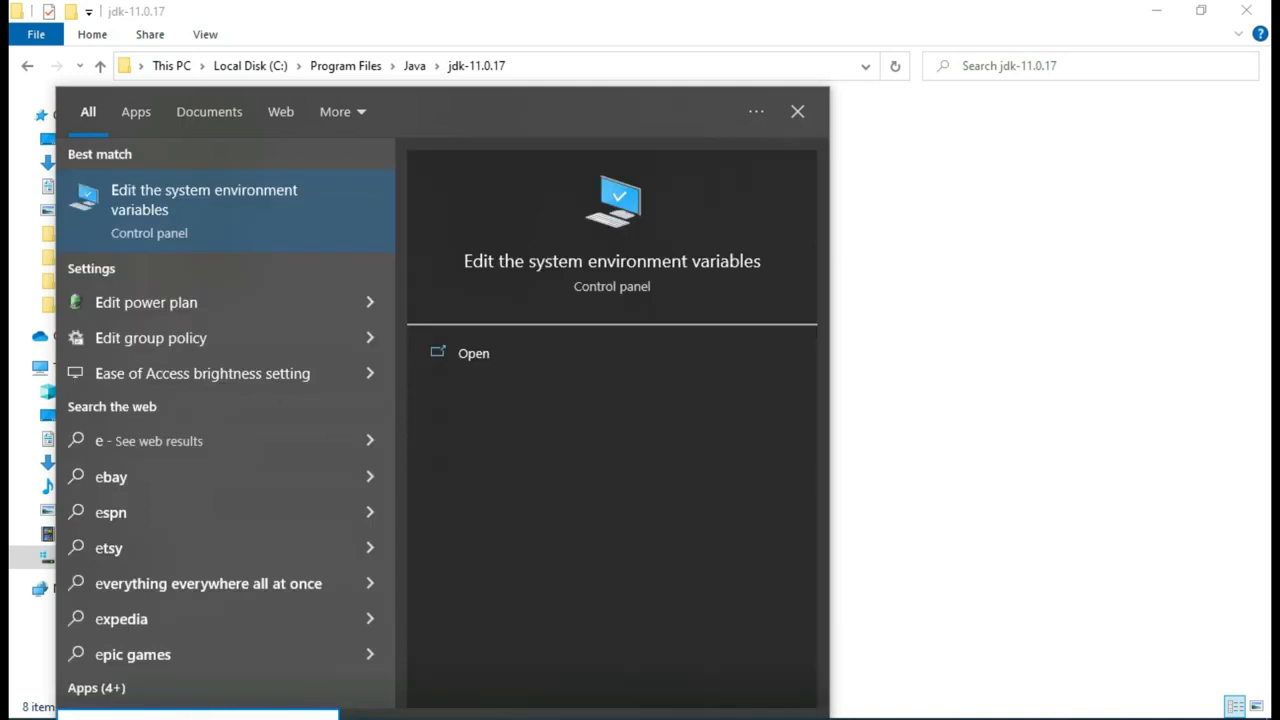
click(513, 349)
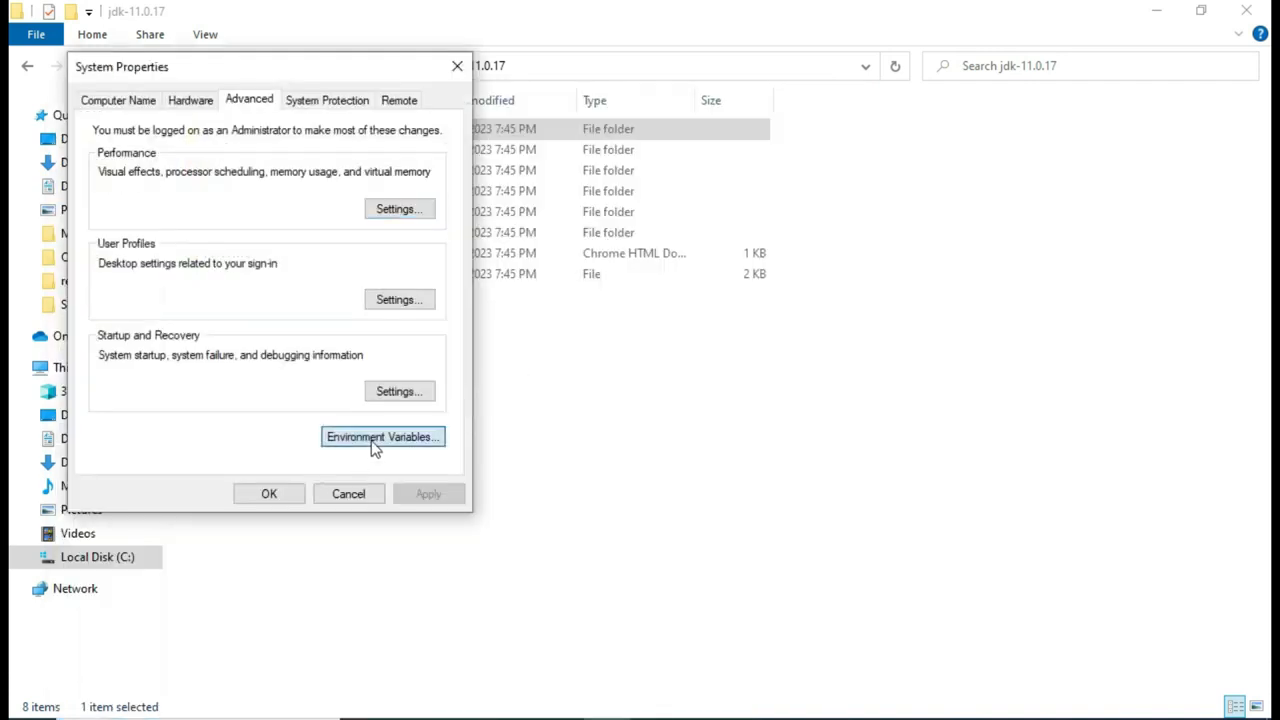
click(376, 440)
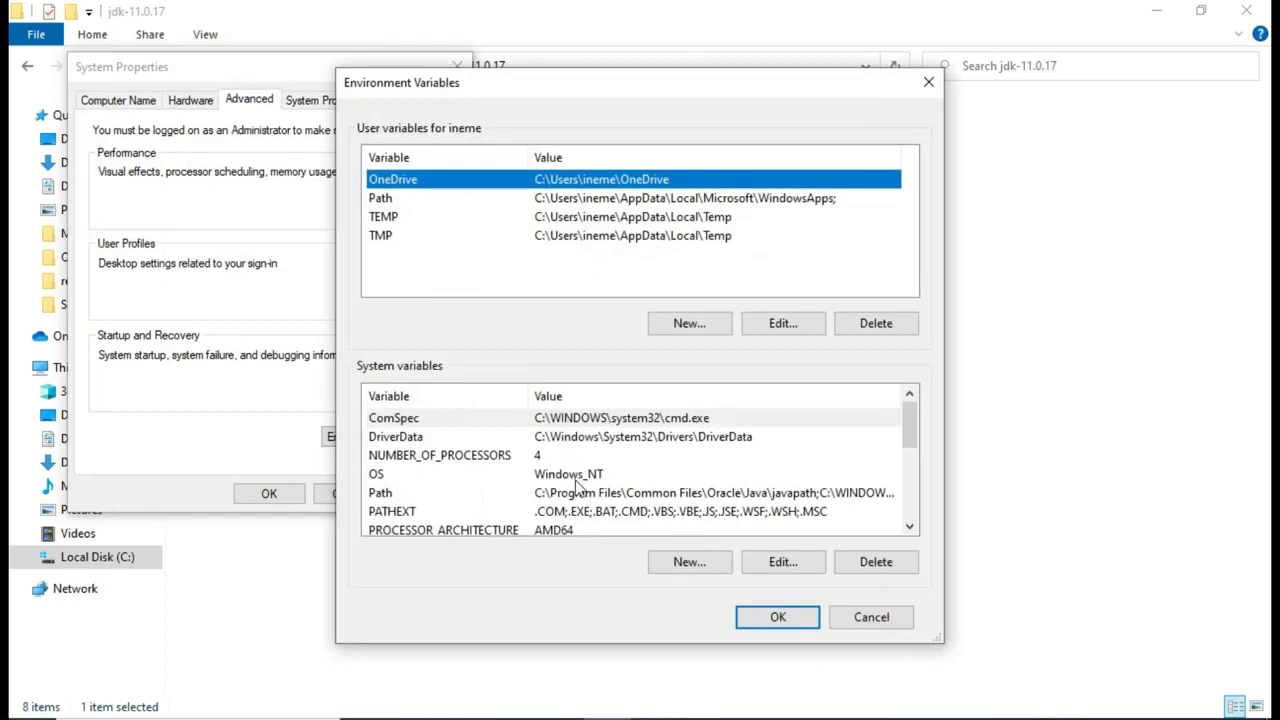
scroll(577, 482, down, 1)
scroll(577, 492, up, 1)
Step: Create system variable JAVA_HOME with value C:\Program Files\Java\jdk-11.0.17 and save
scroll(577, 485, down, 1)
scroll(577, 487, up, 1)
click(590, 474)
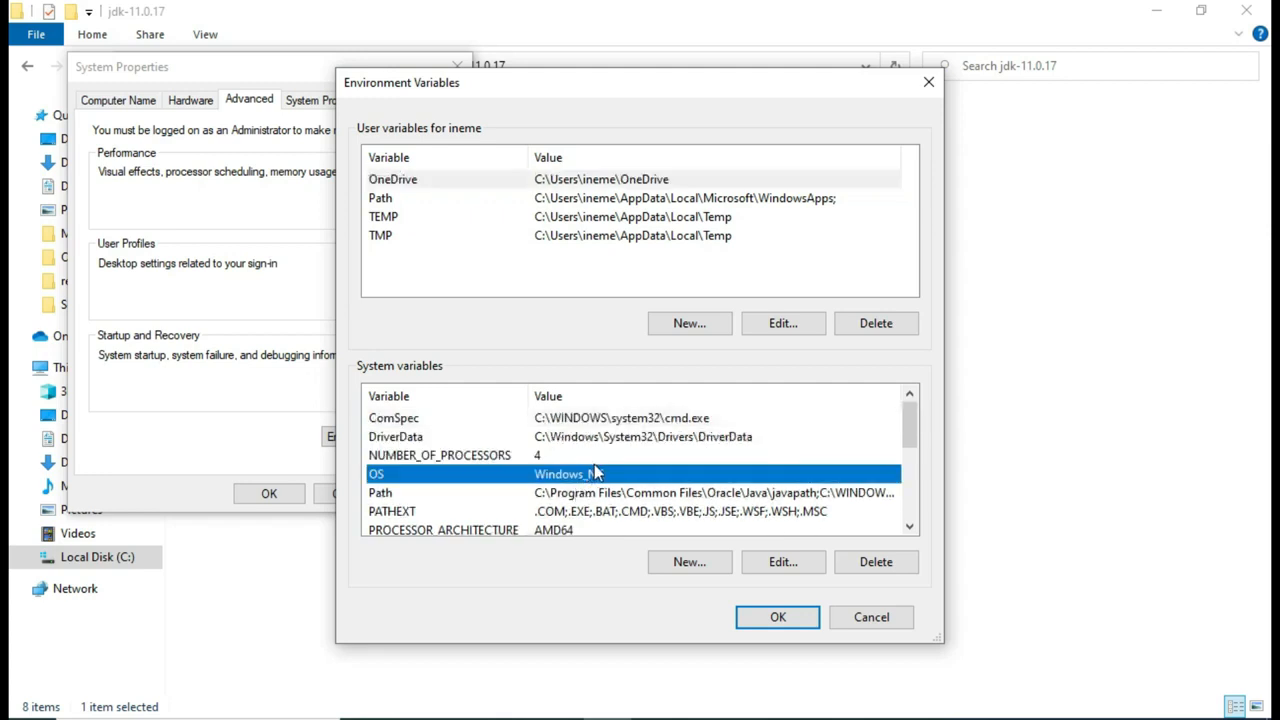
click(688, 563)
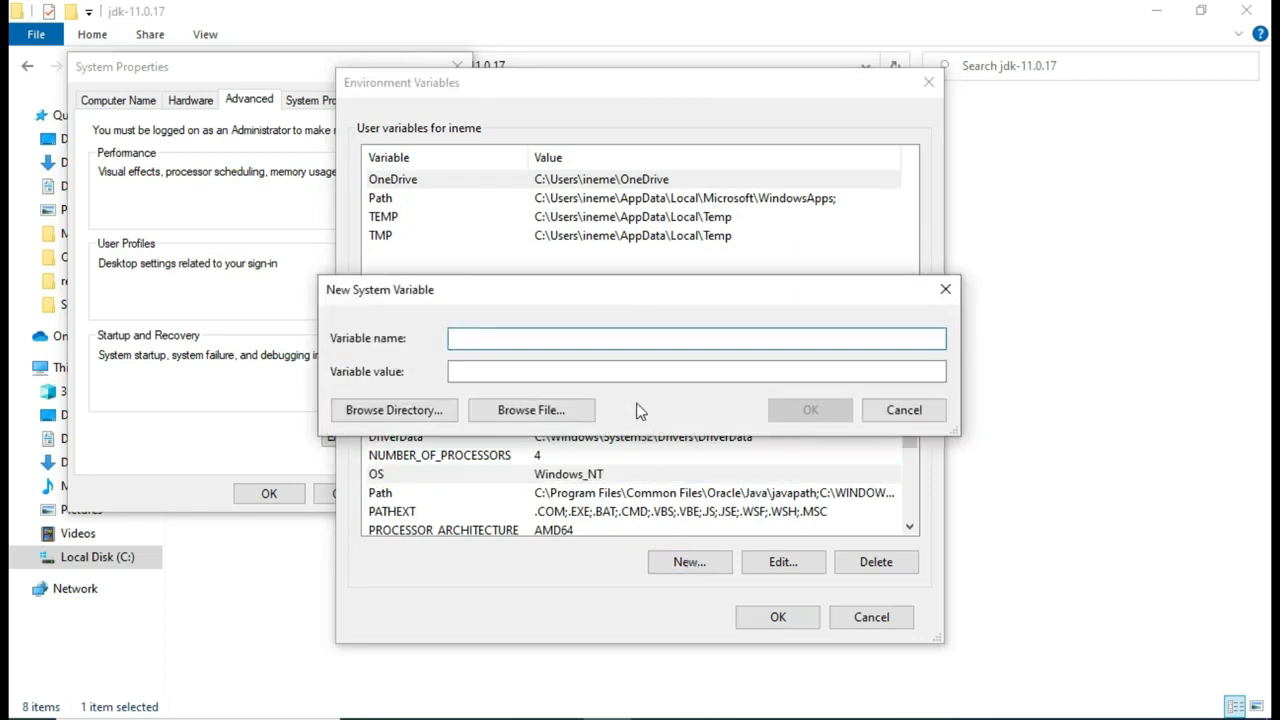
text(JAVA_HOME)
click(511, 369)
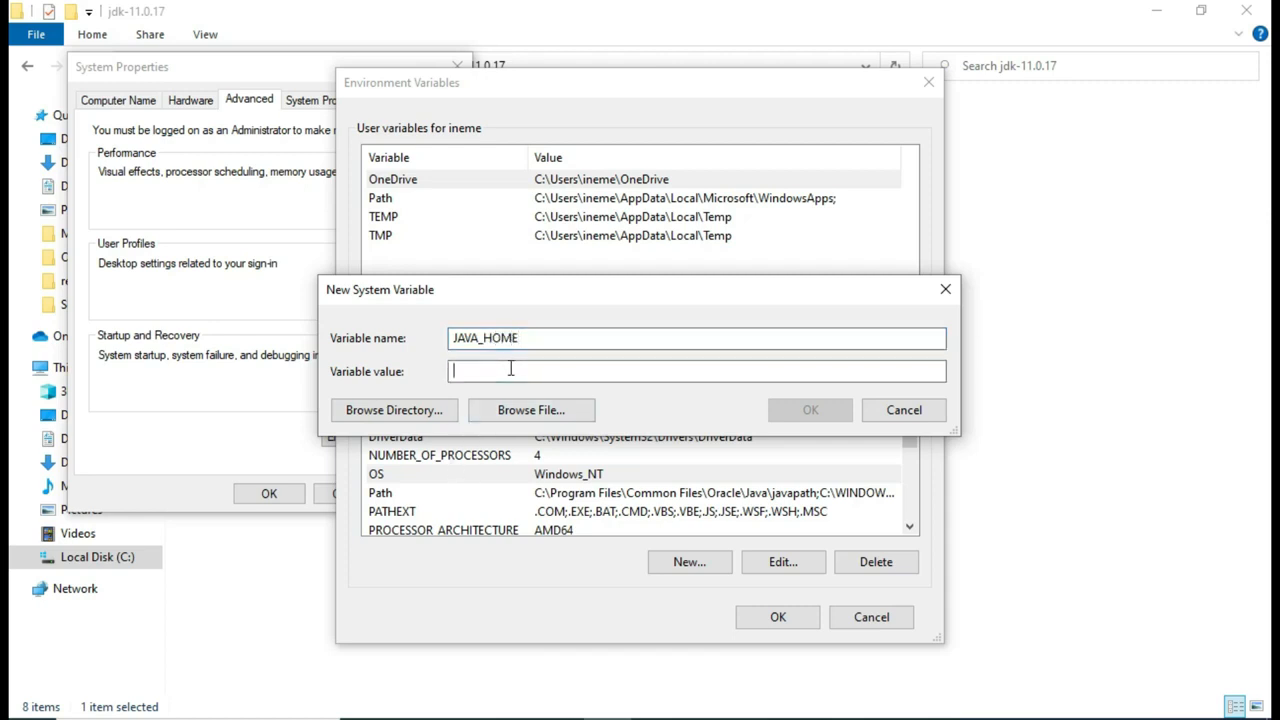
key(ctrl+v)
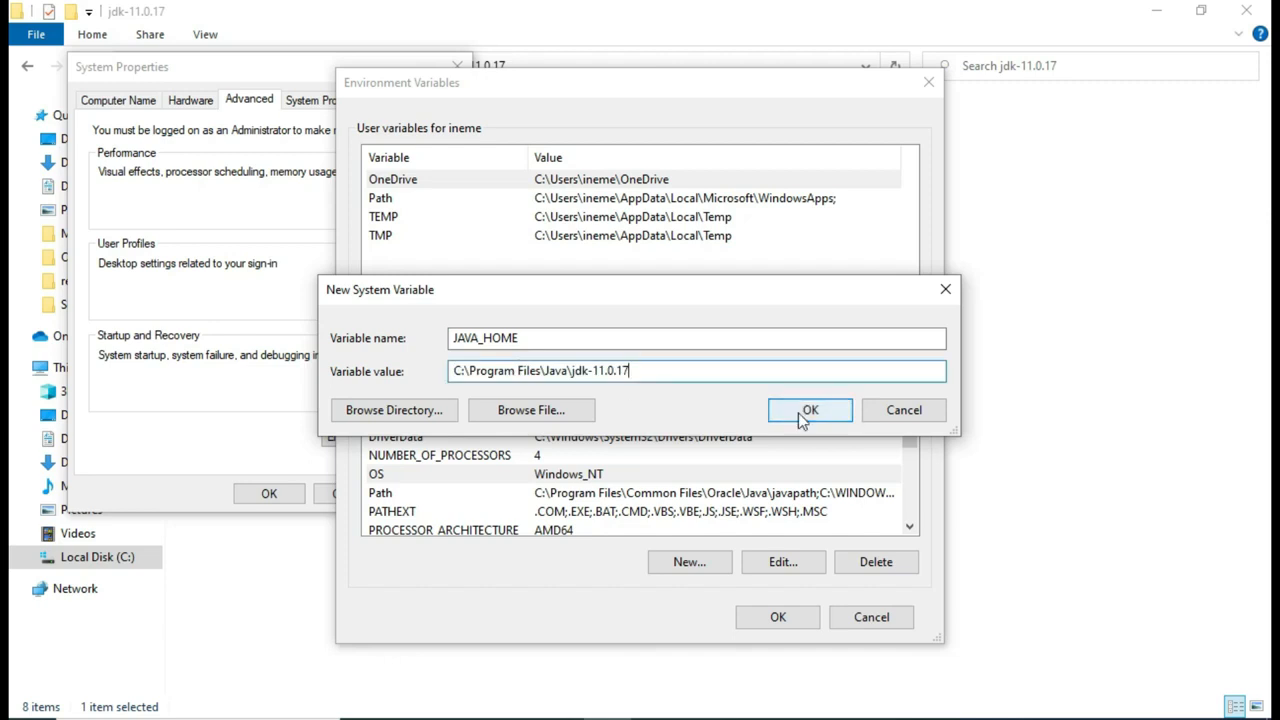
click(800, 412)
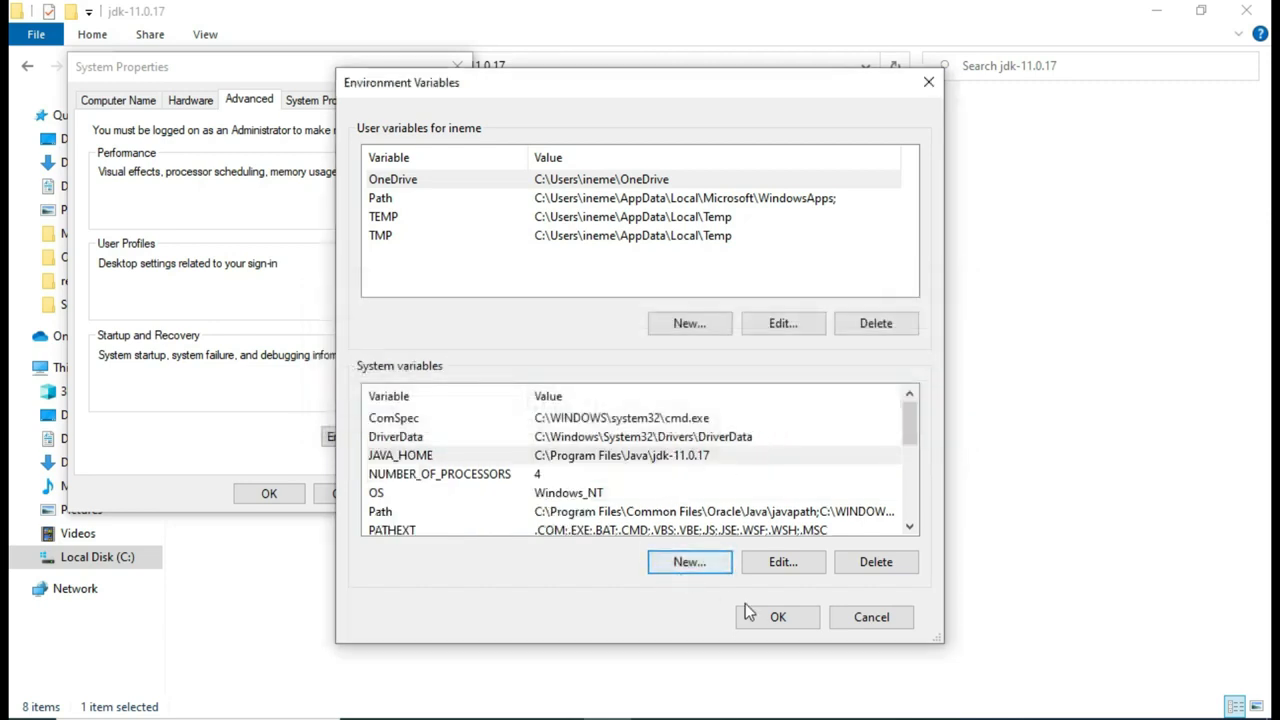
click(775, 618)
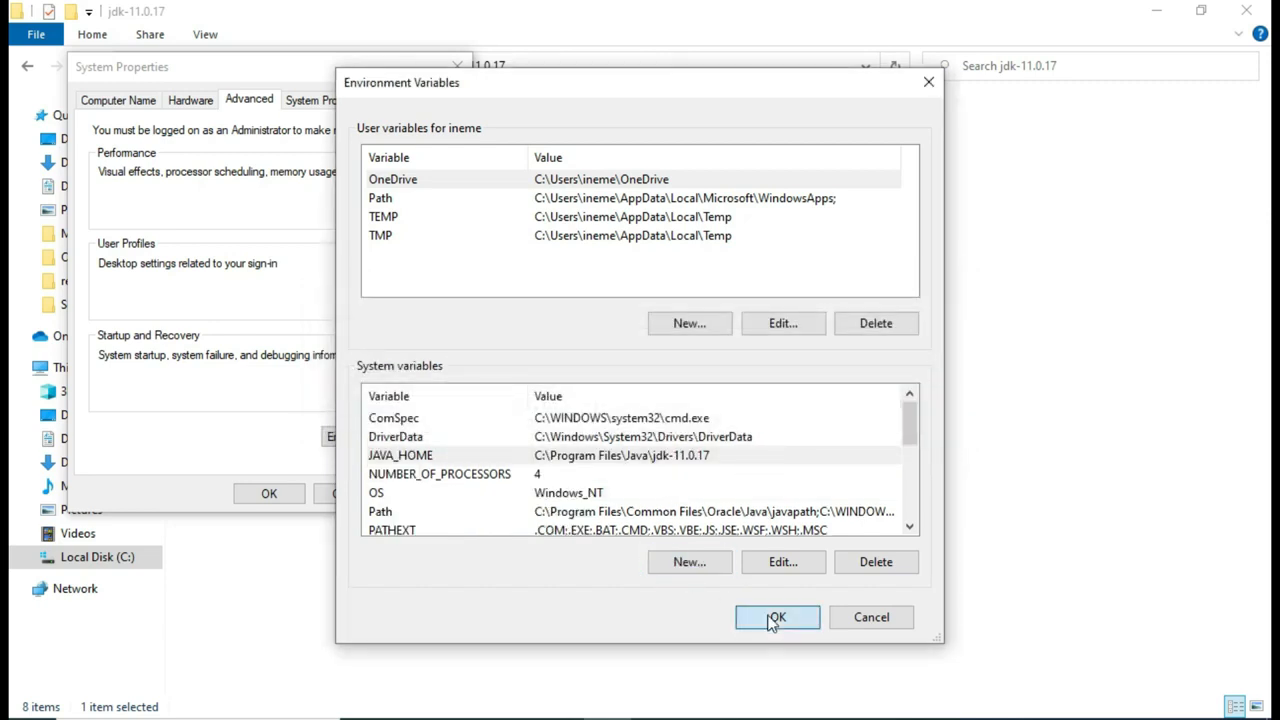
click(266, 494)
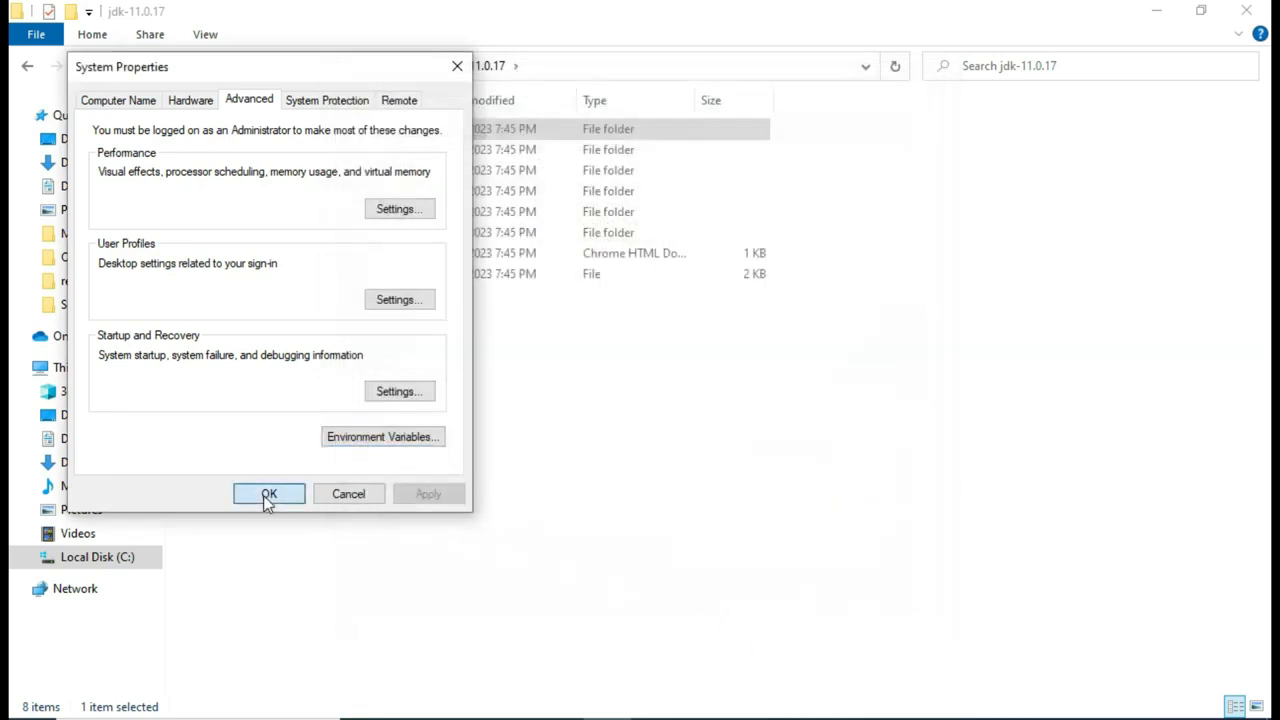
Step: Launch Command Prompt and run javac to confirm the JDK is reachable
key(super+s)
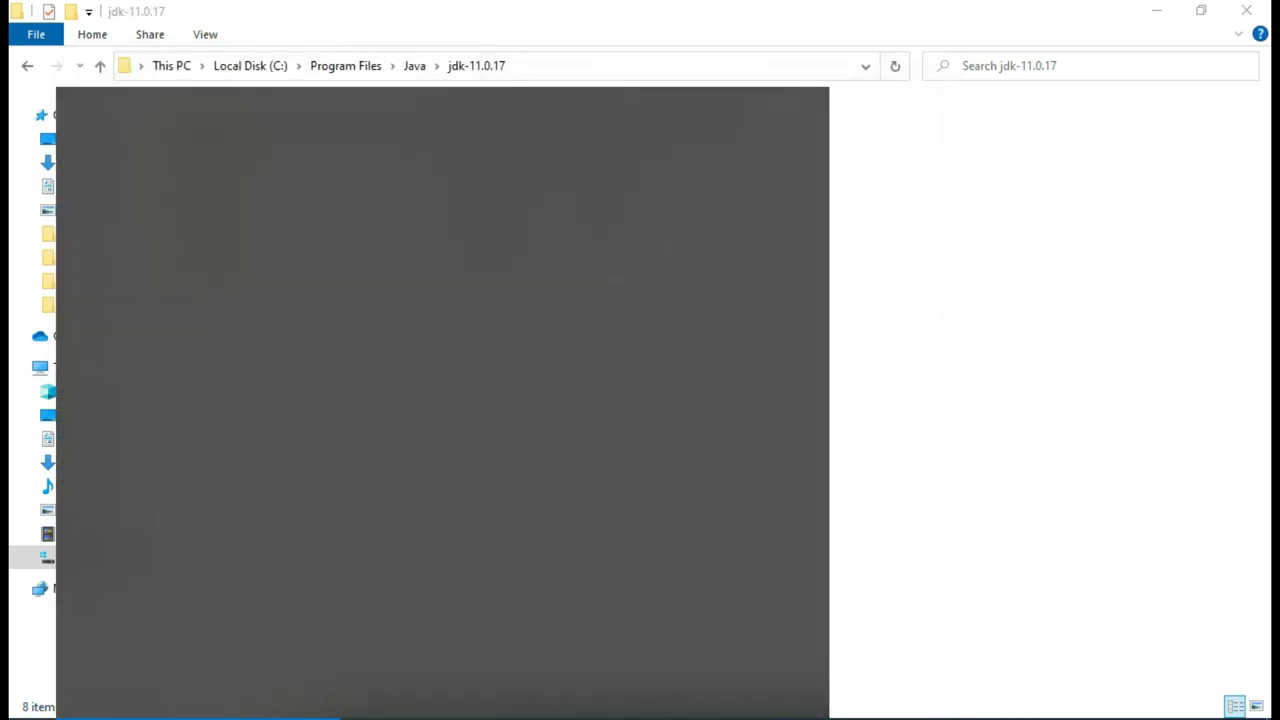
text(CMD)
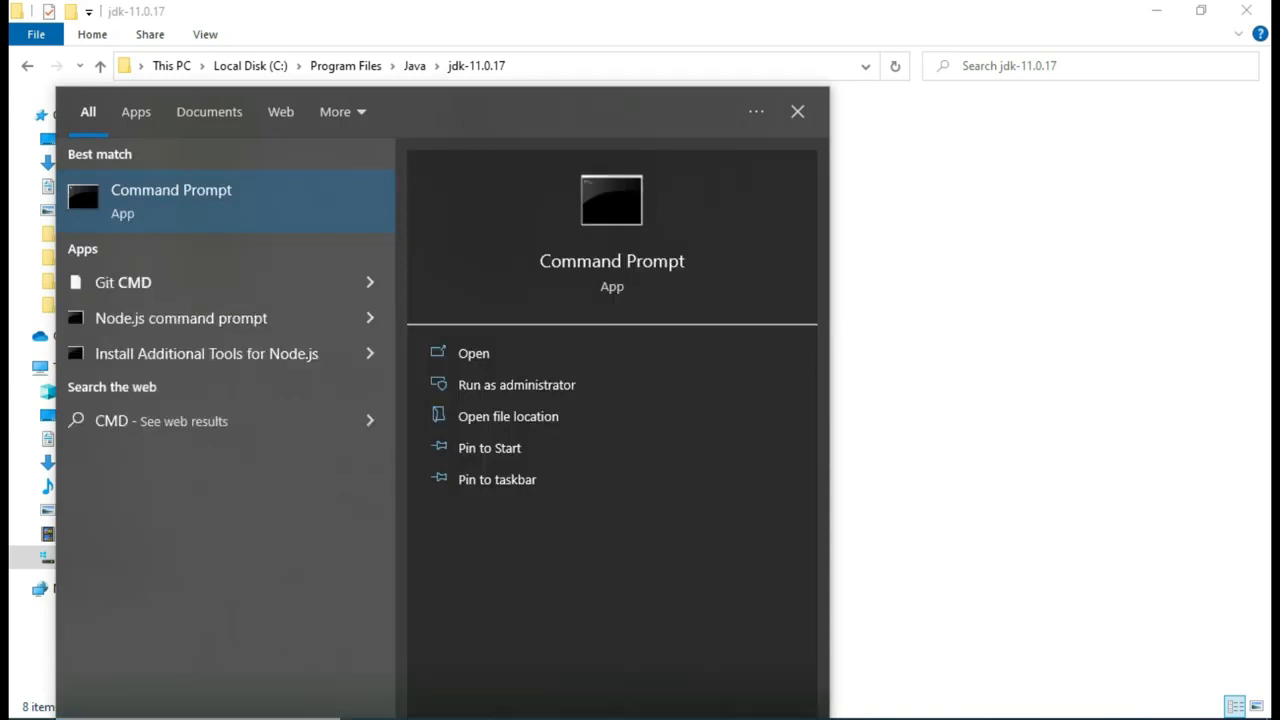
key(Return)
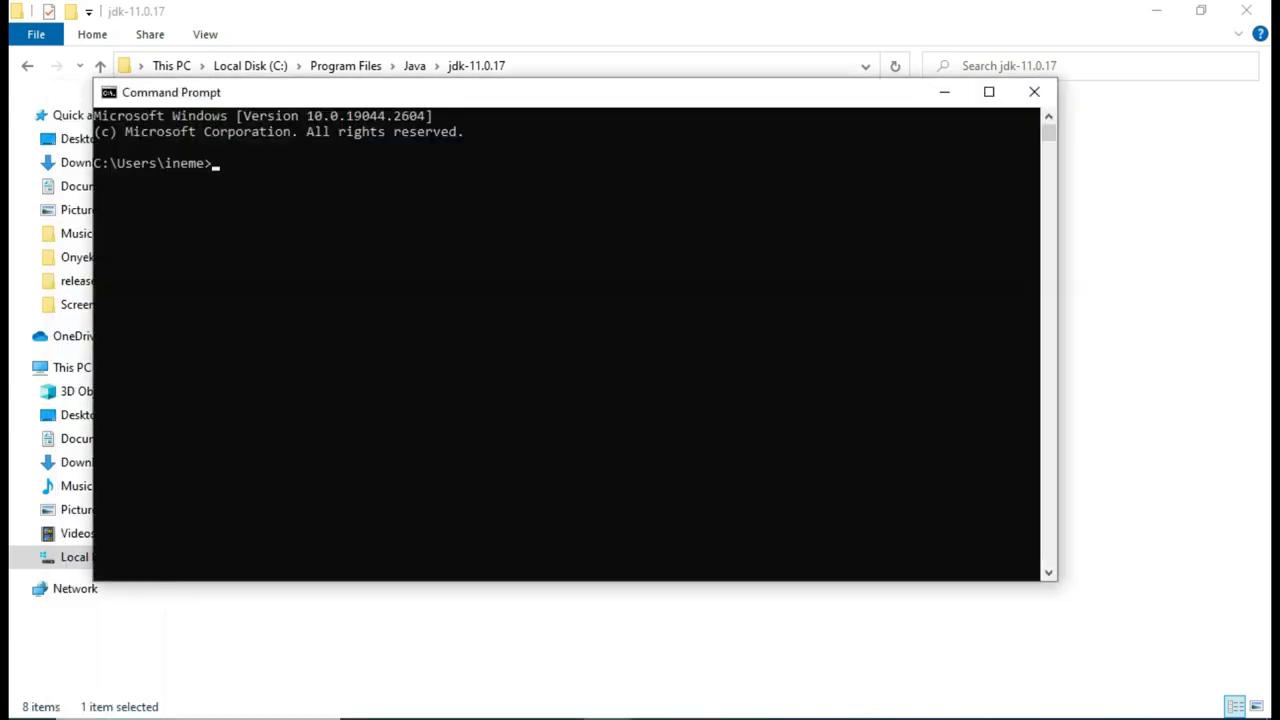
text(javac)
key(Return)
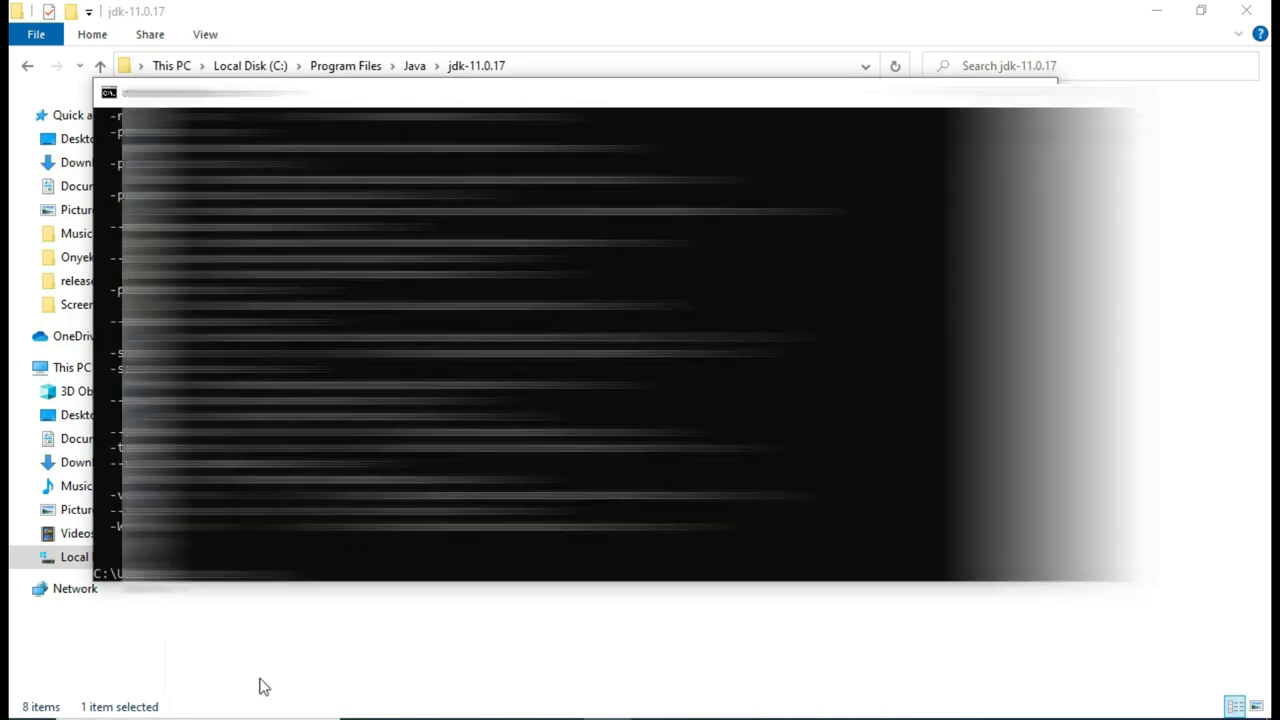
scroll(450, 530, up, 13)
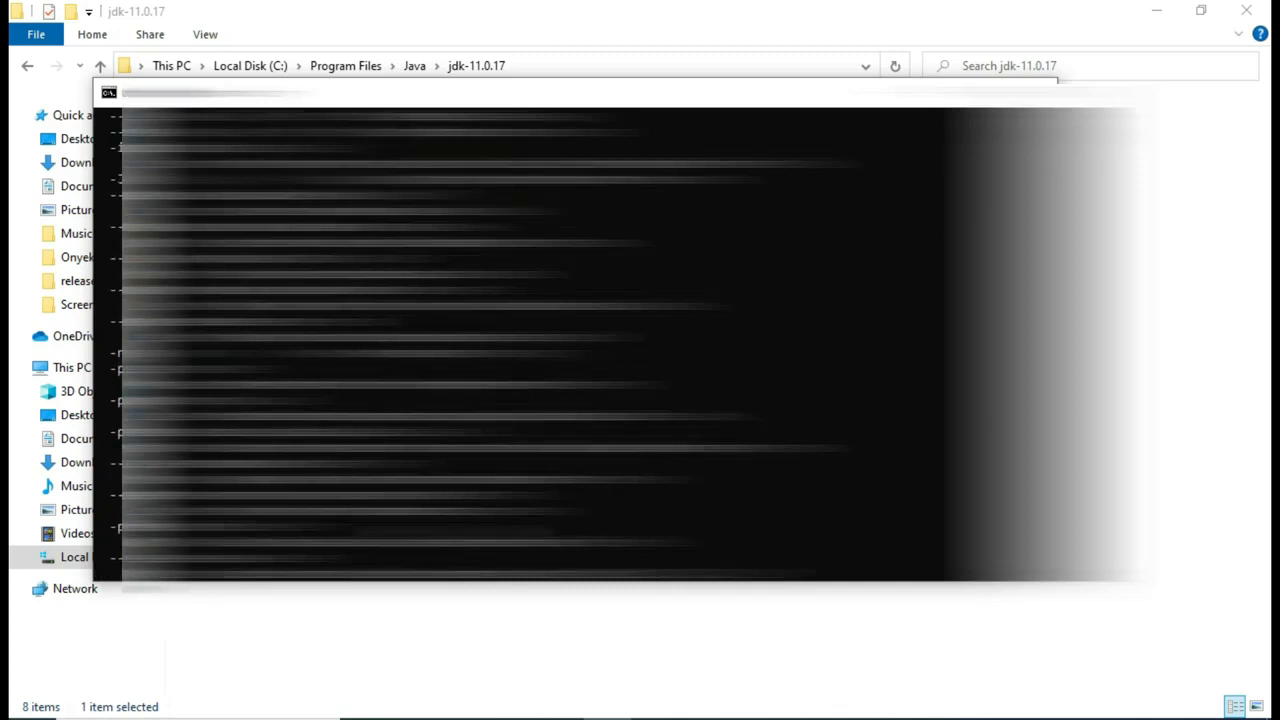
scroll(524, 344, down, 2)
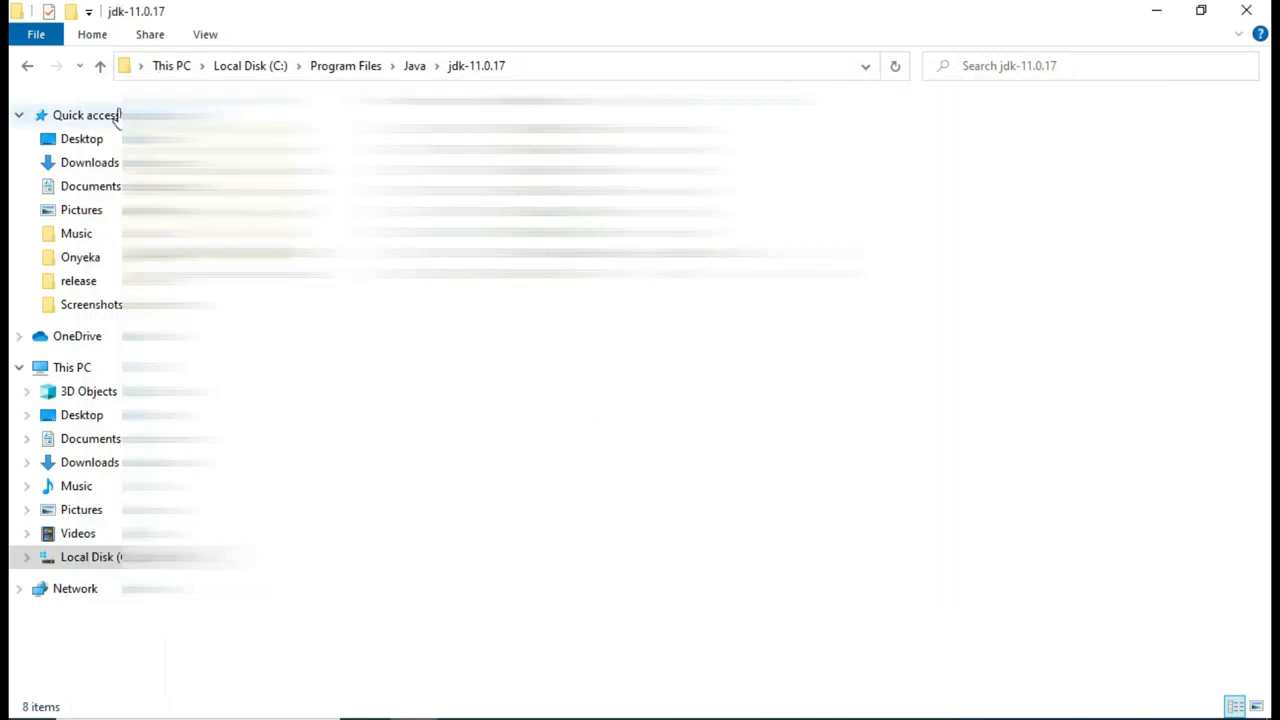
Step: Replace the Oracle sign-in tab with a Google search for 'android studio dolphin download'
click(74, 141)
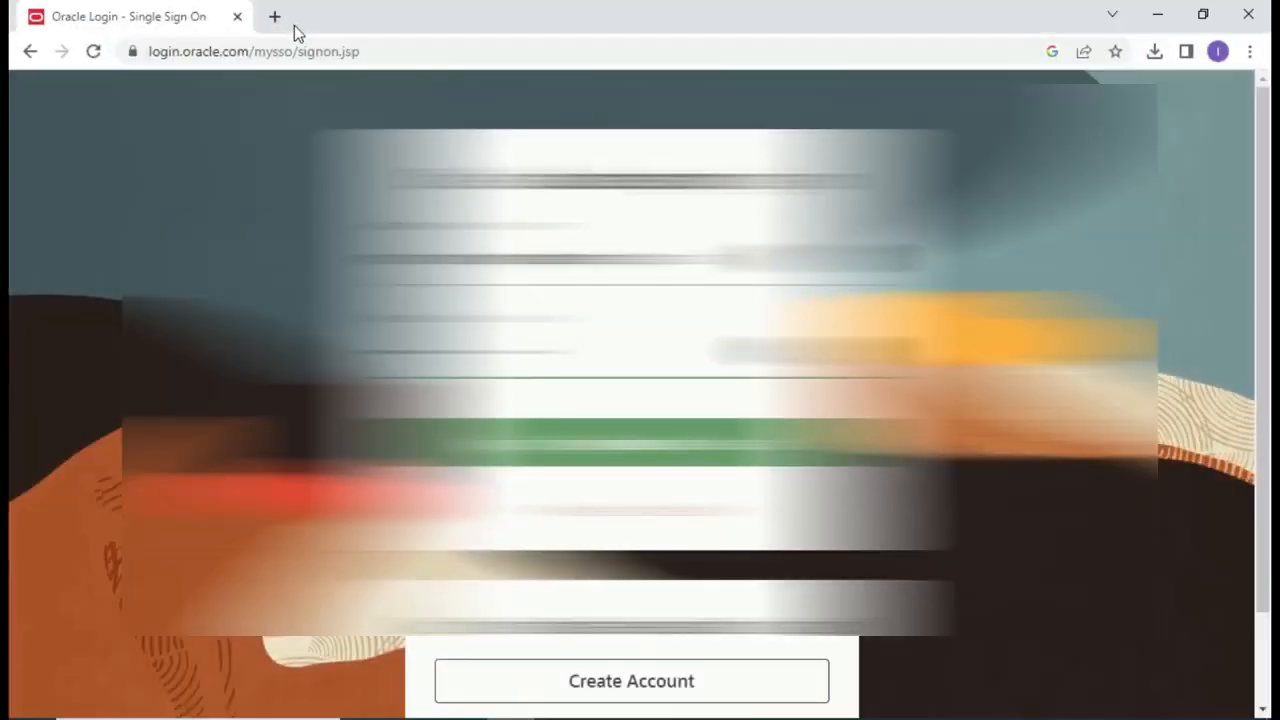
click(275, 16)
click(237, 17)
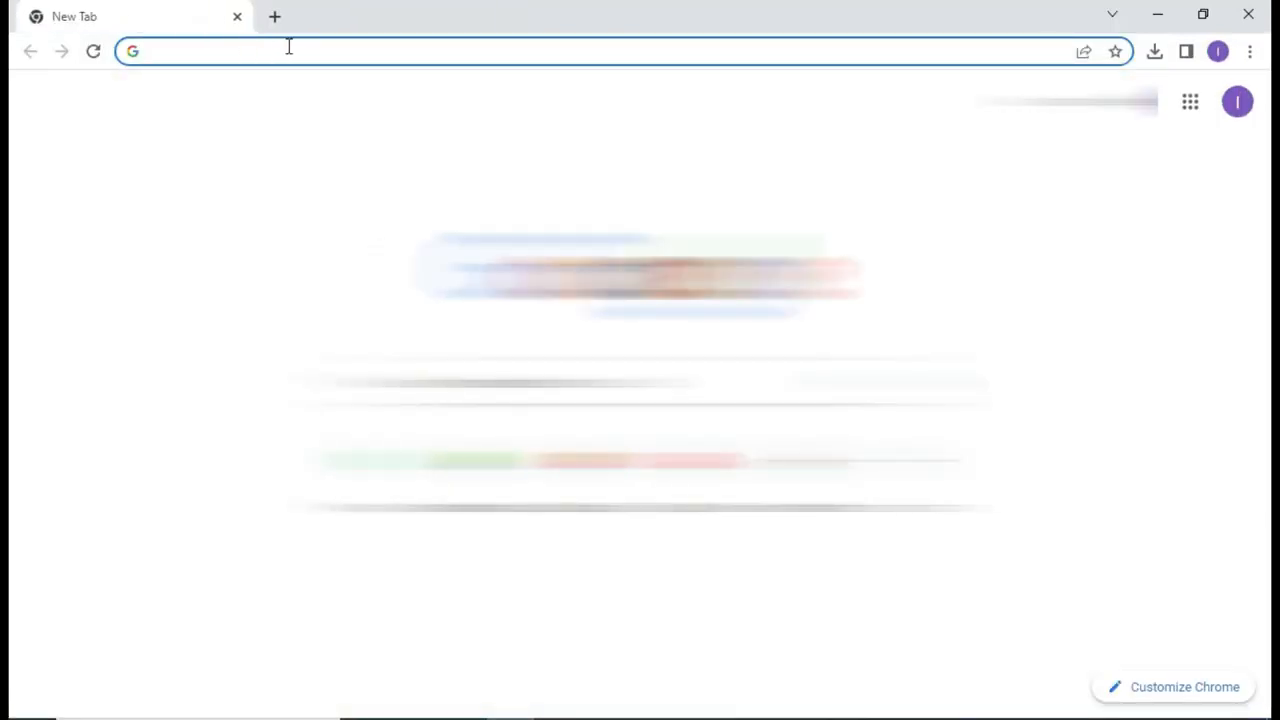
text(android)
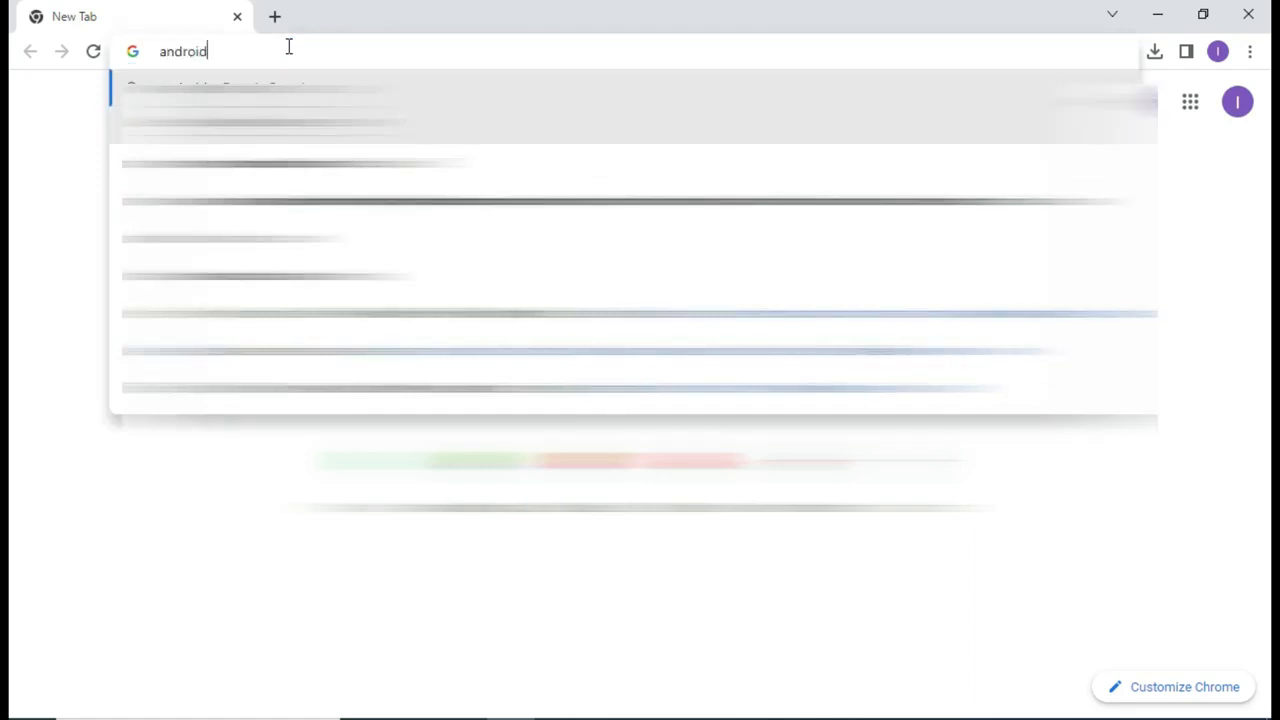
text( st)
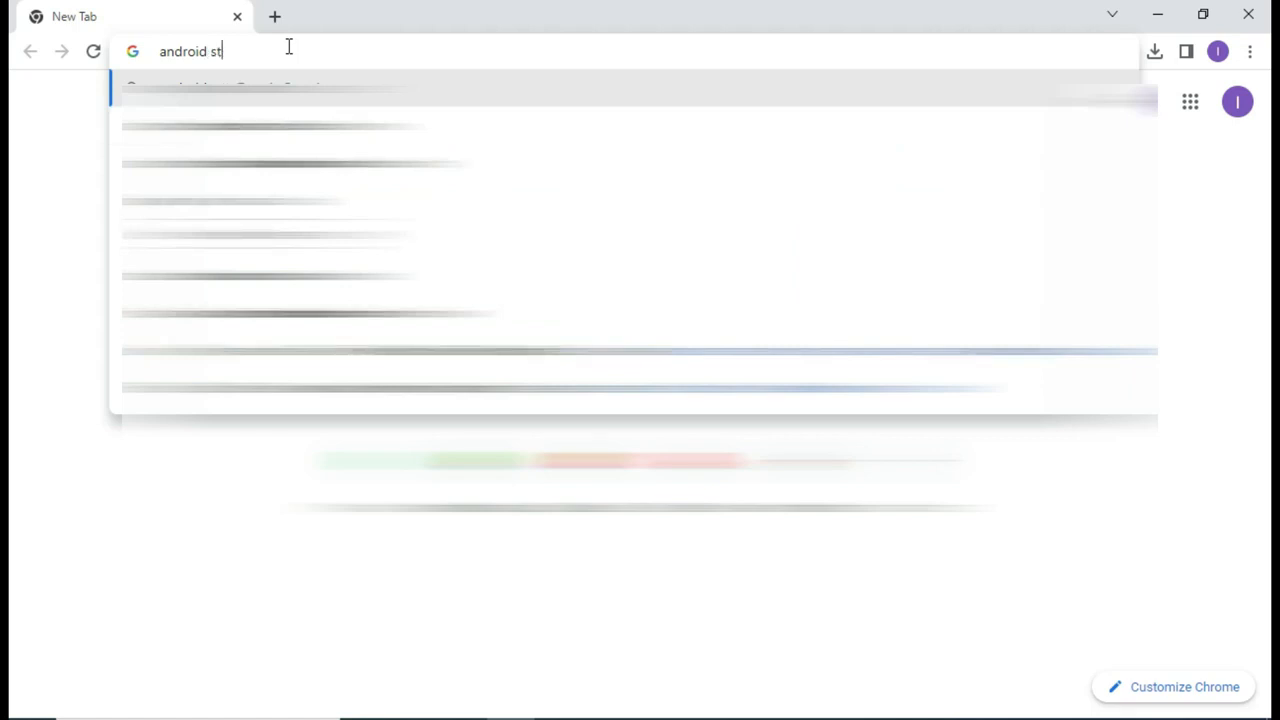
key(Down)
key(Down)
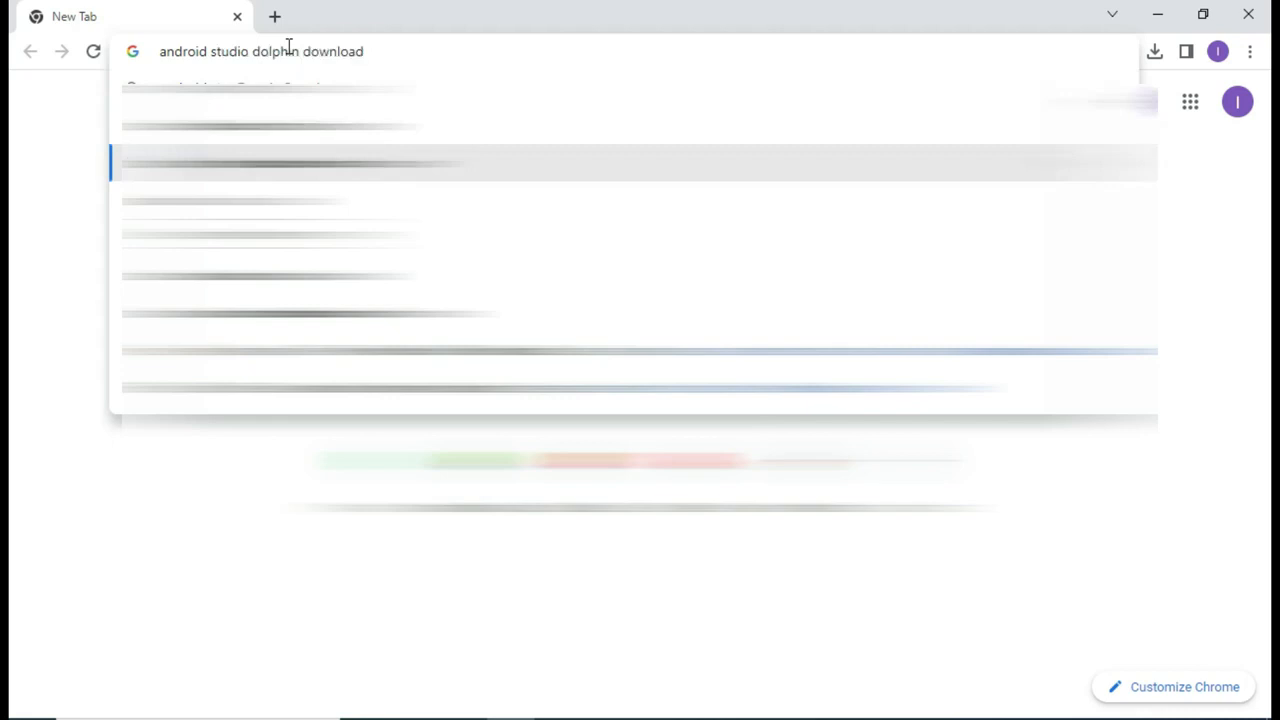
key(Return)
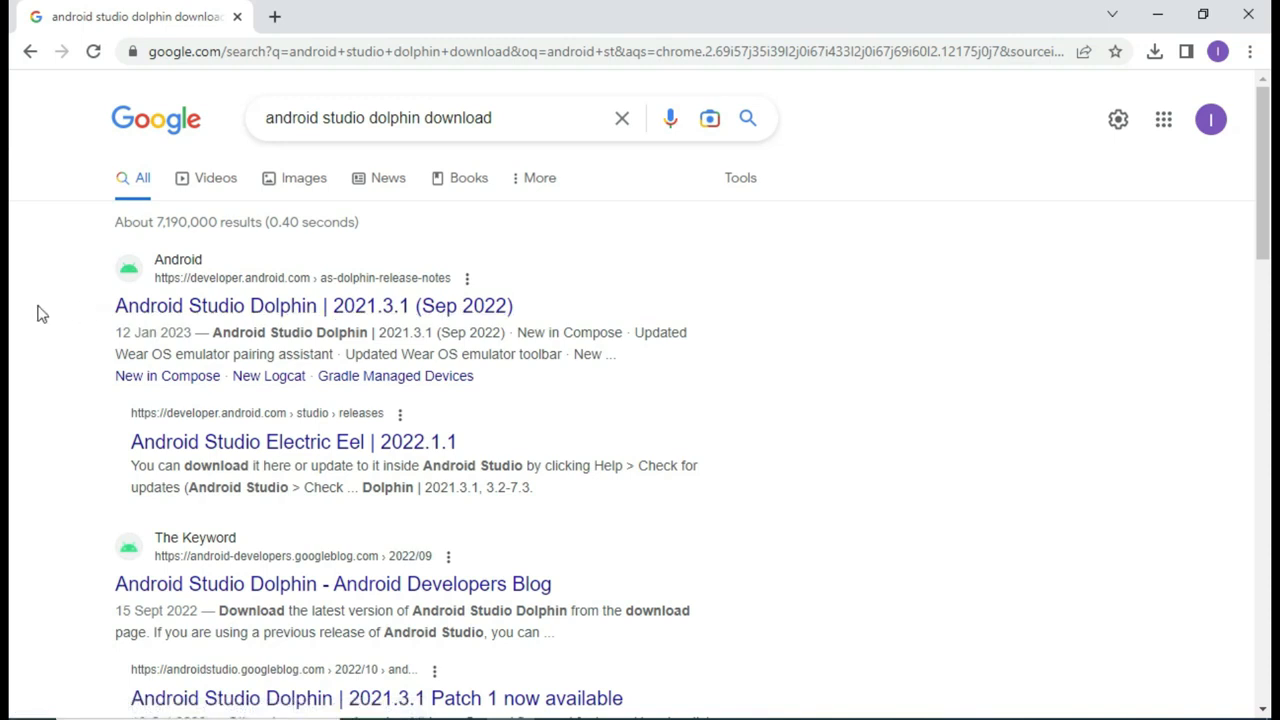
Step: Open the 'Android Studio Dolphin | 2021.3.1' result and read through its release notes
click(218, 313)
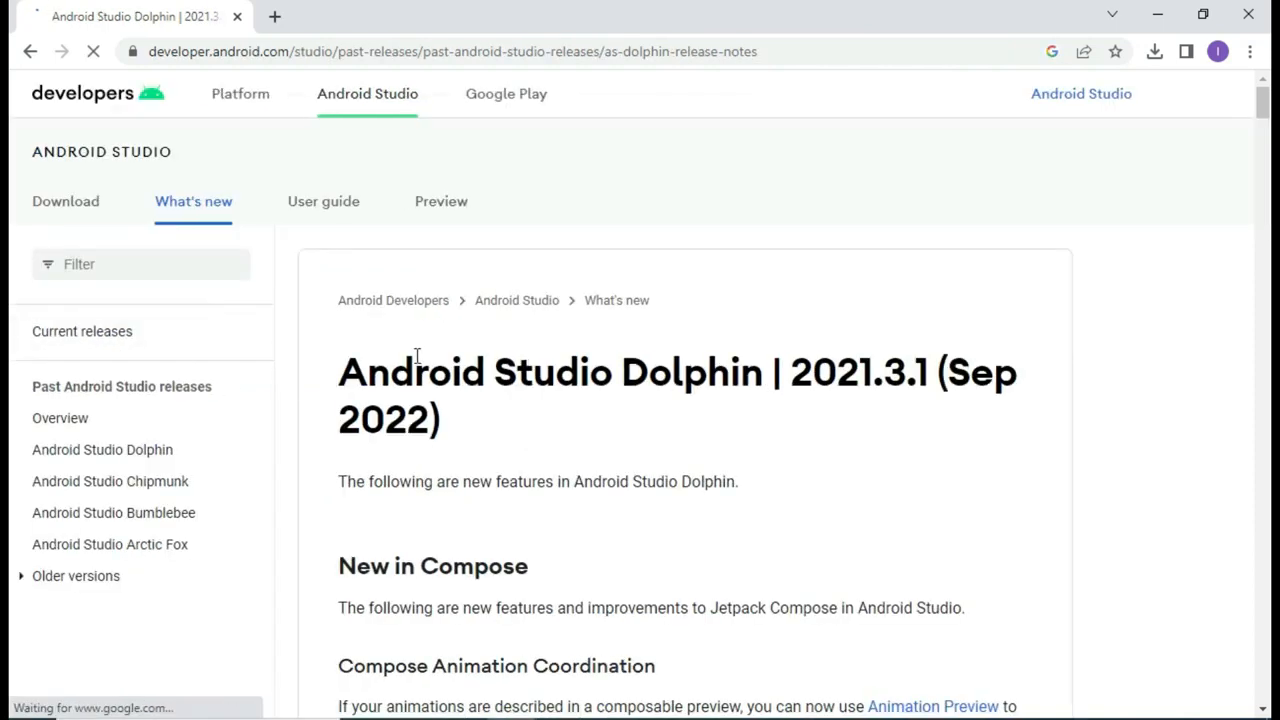
scroll(420, 357, down, 7)
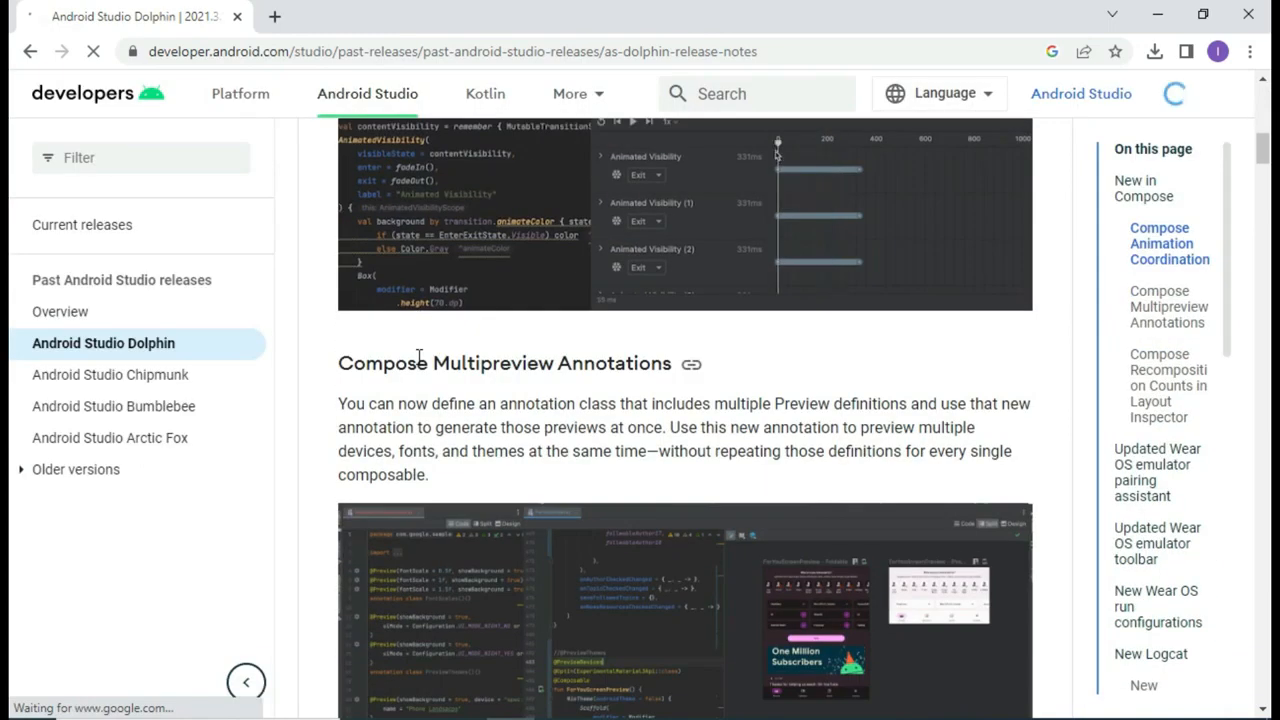
scroll(416, 352, up, 4)
scroll(415, 352, down, 8)
scroll(418, 365, down, 15)
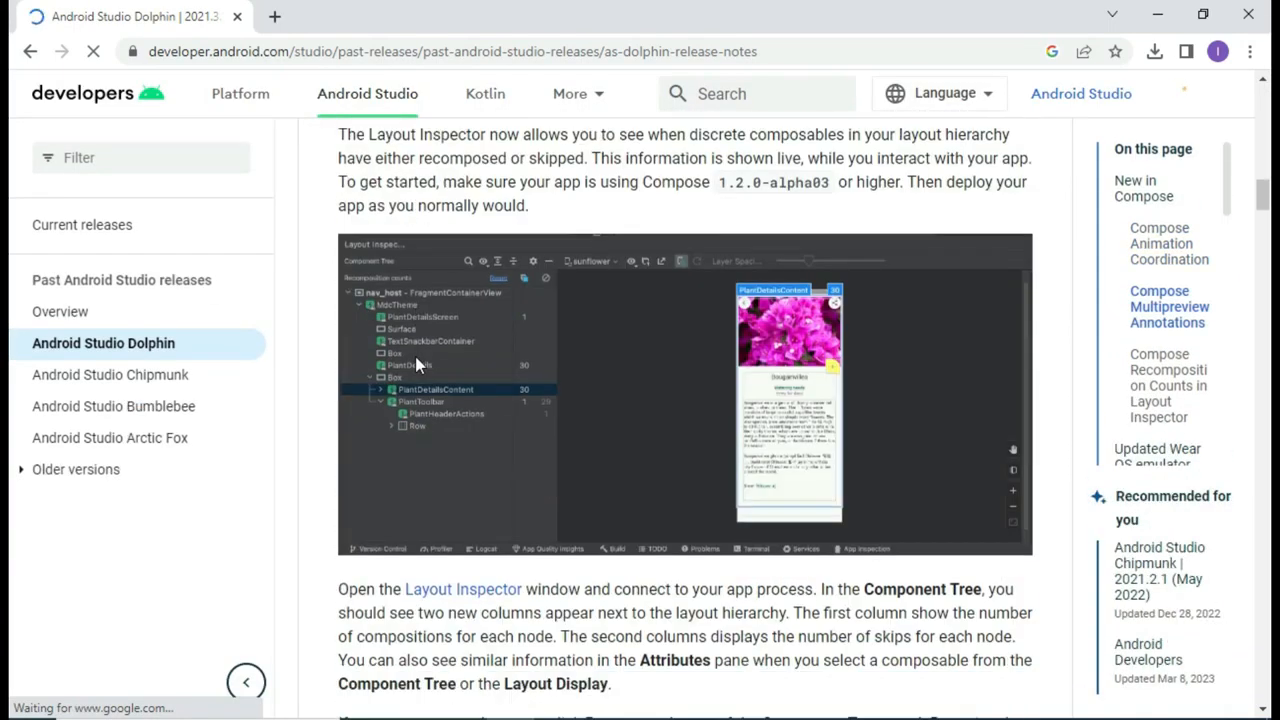
scroll(415, 358, down, 18)
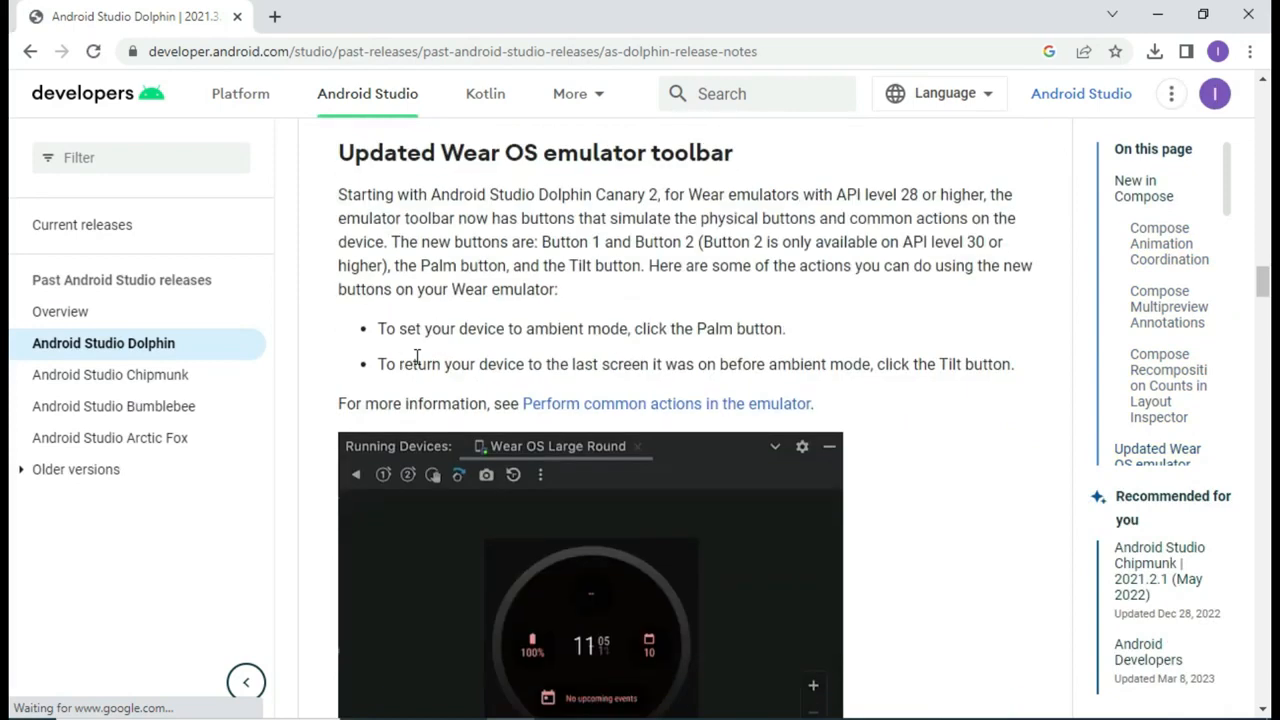
scroll(418, 365, down, 20)
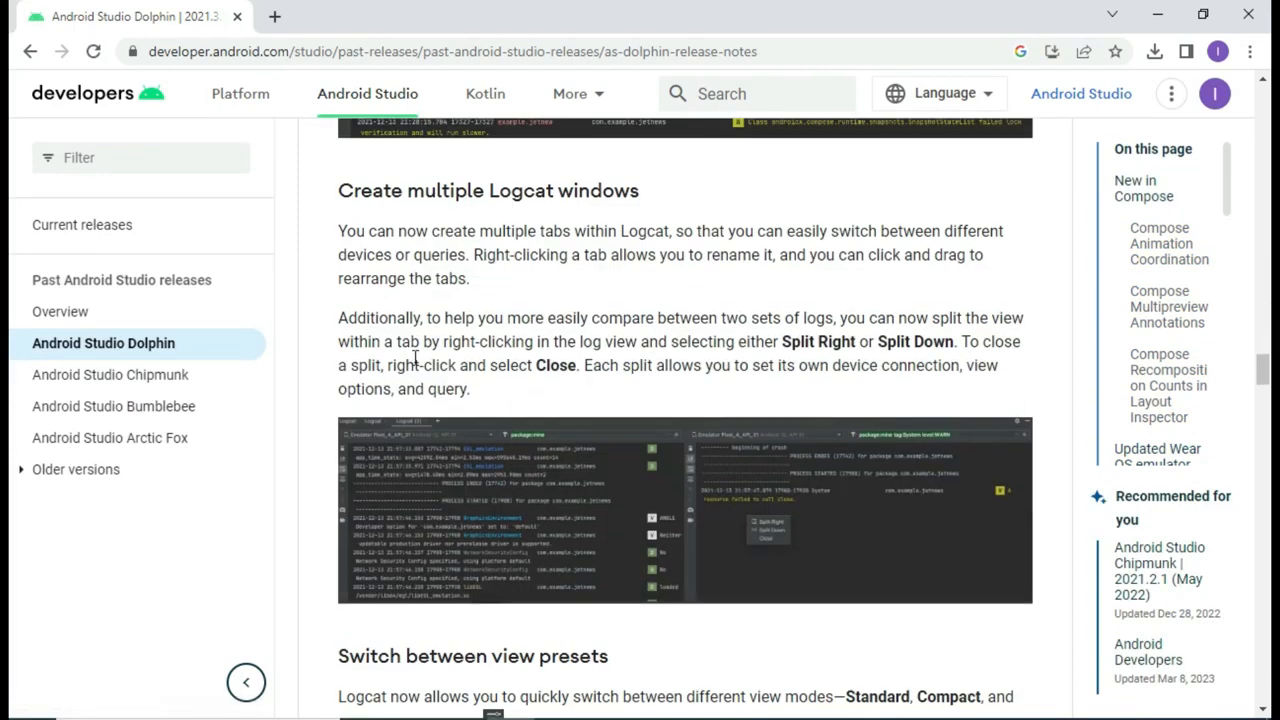
scroll(410, 365, down, 20)
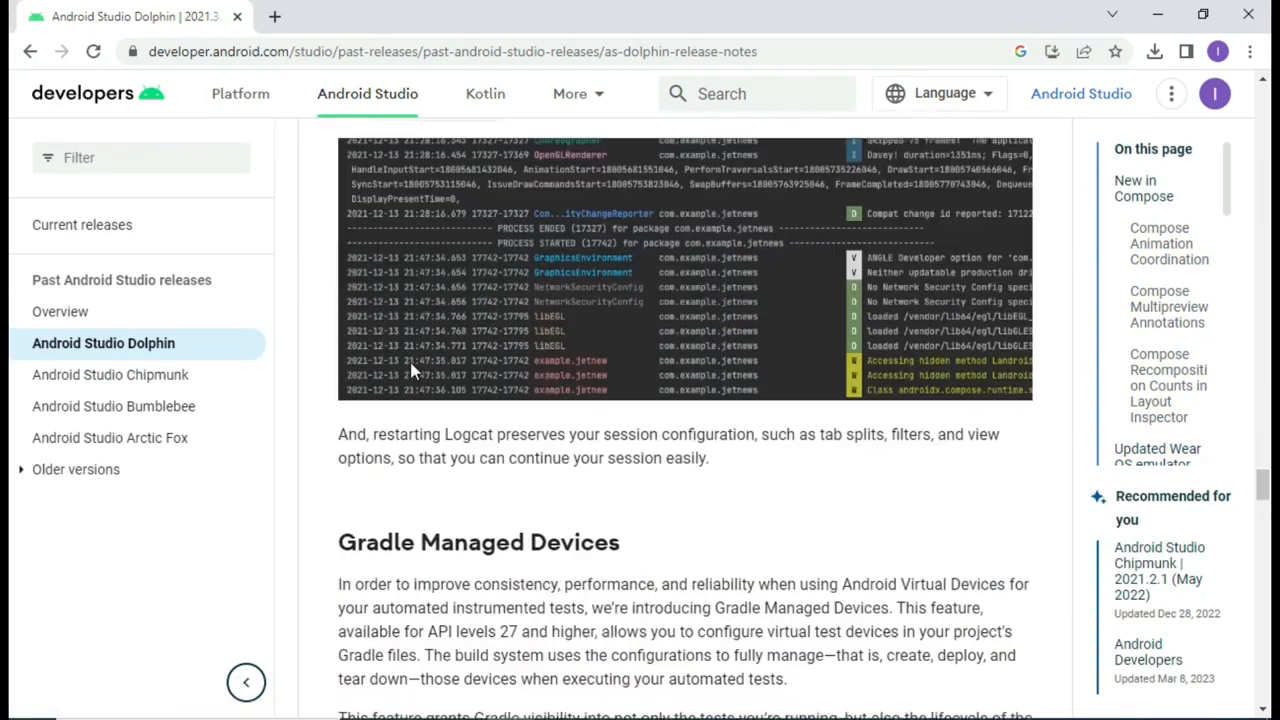
scroll(412, 369, down, 10)
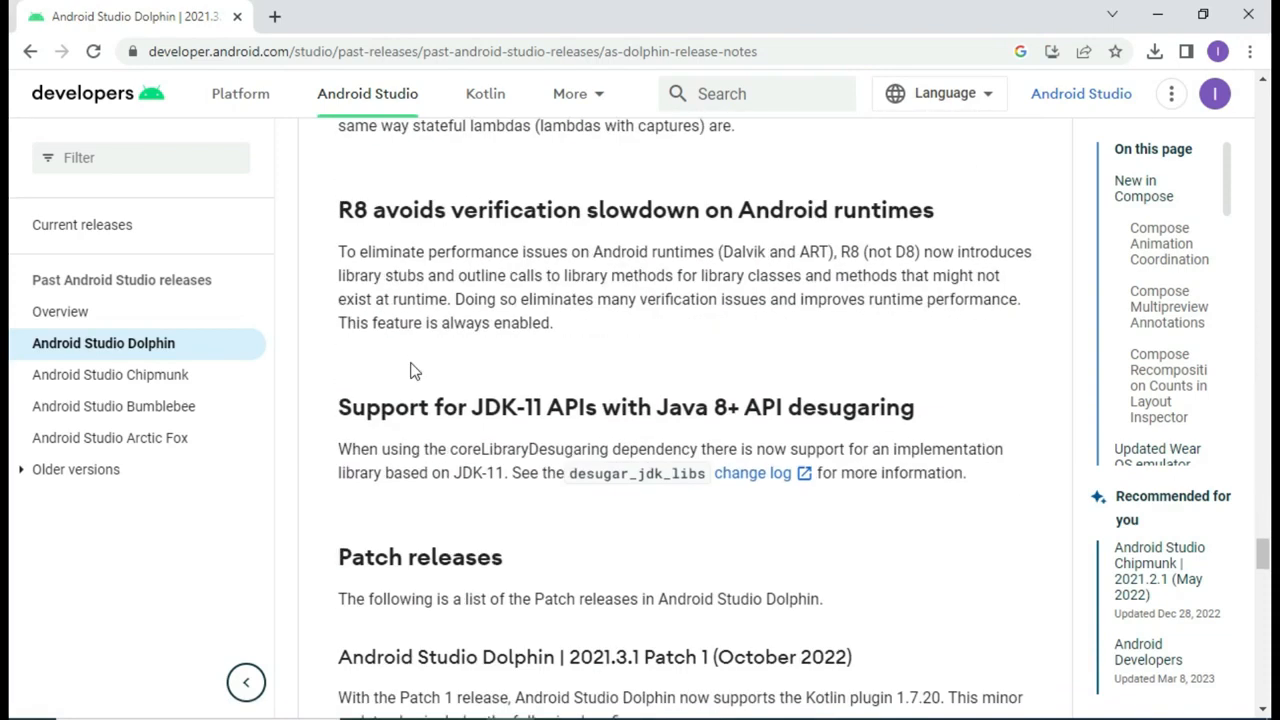
scroll(412, 367, down, 15)
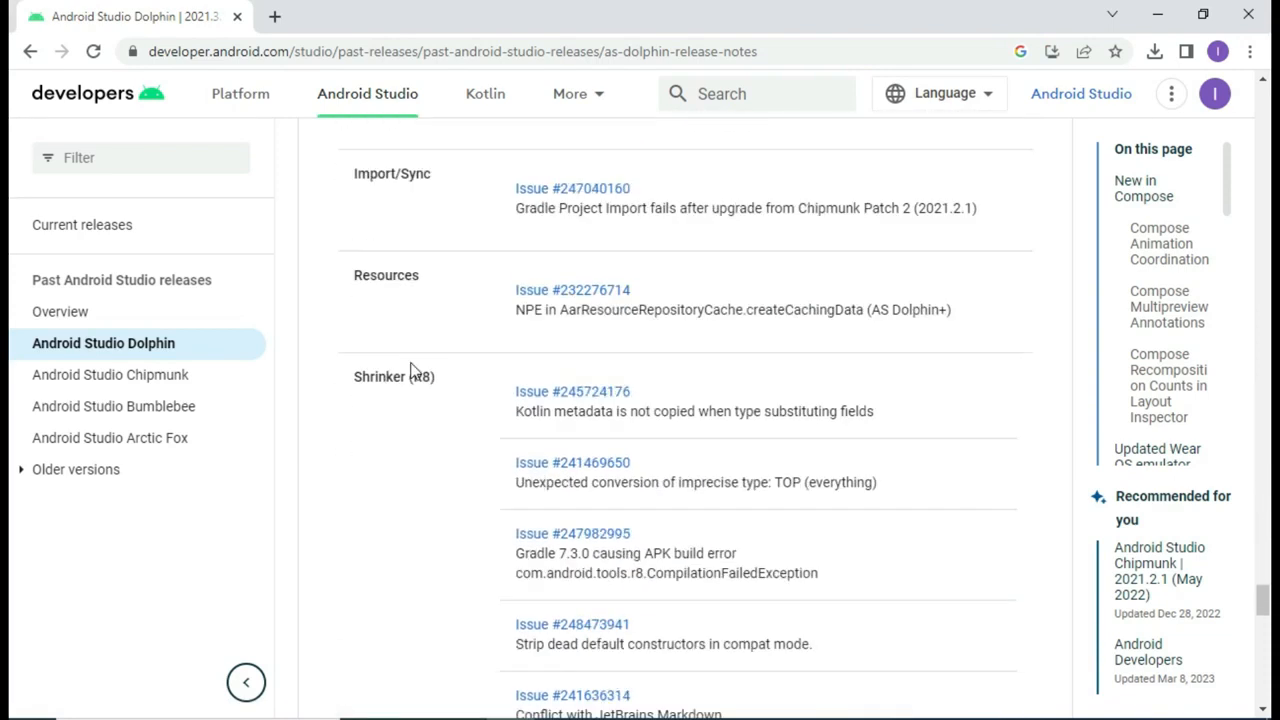
scroll(410, 370, down, 5)
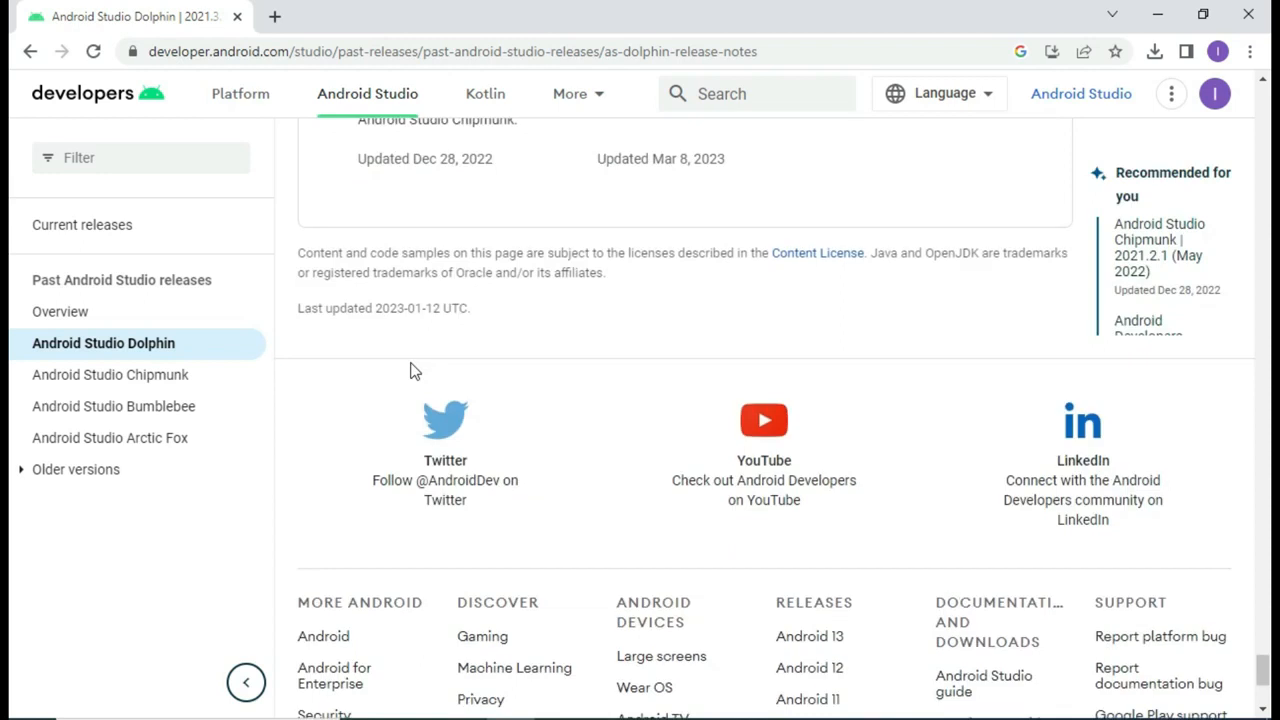
scroll(410, 365, up, 2)
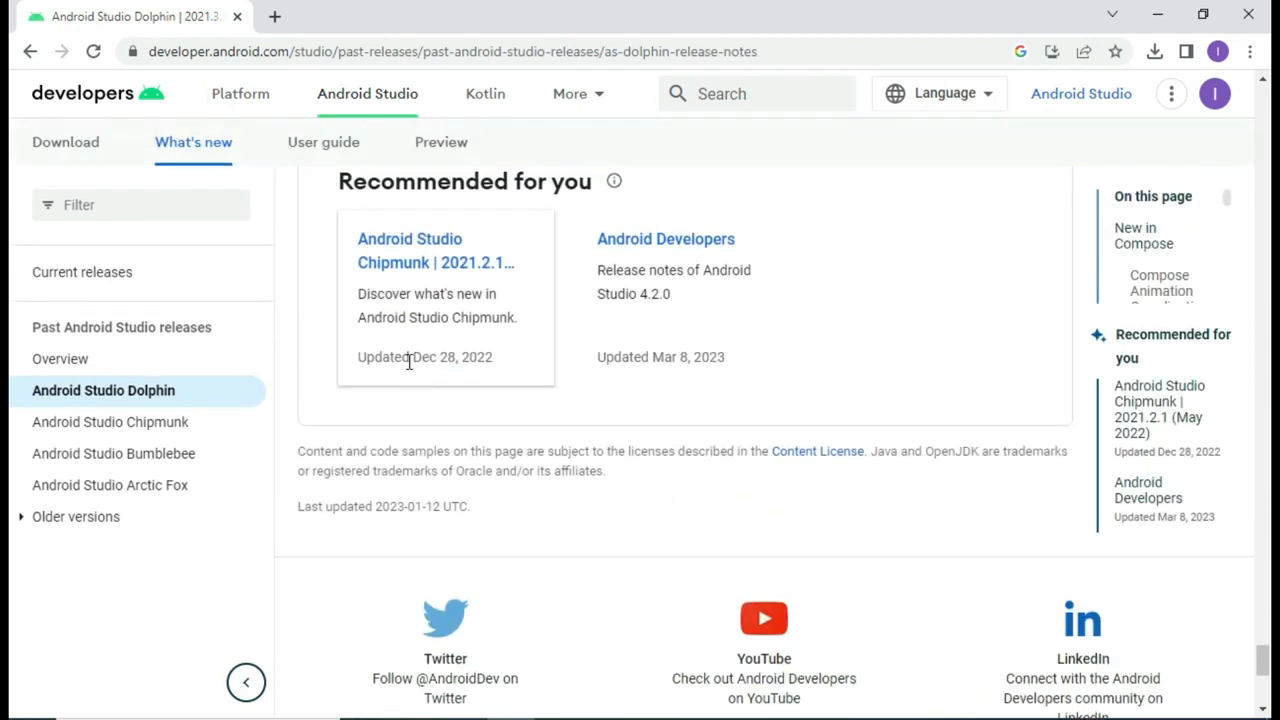
scroll(412, 340, up, 20)
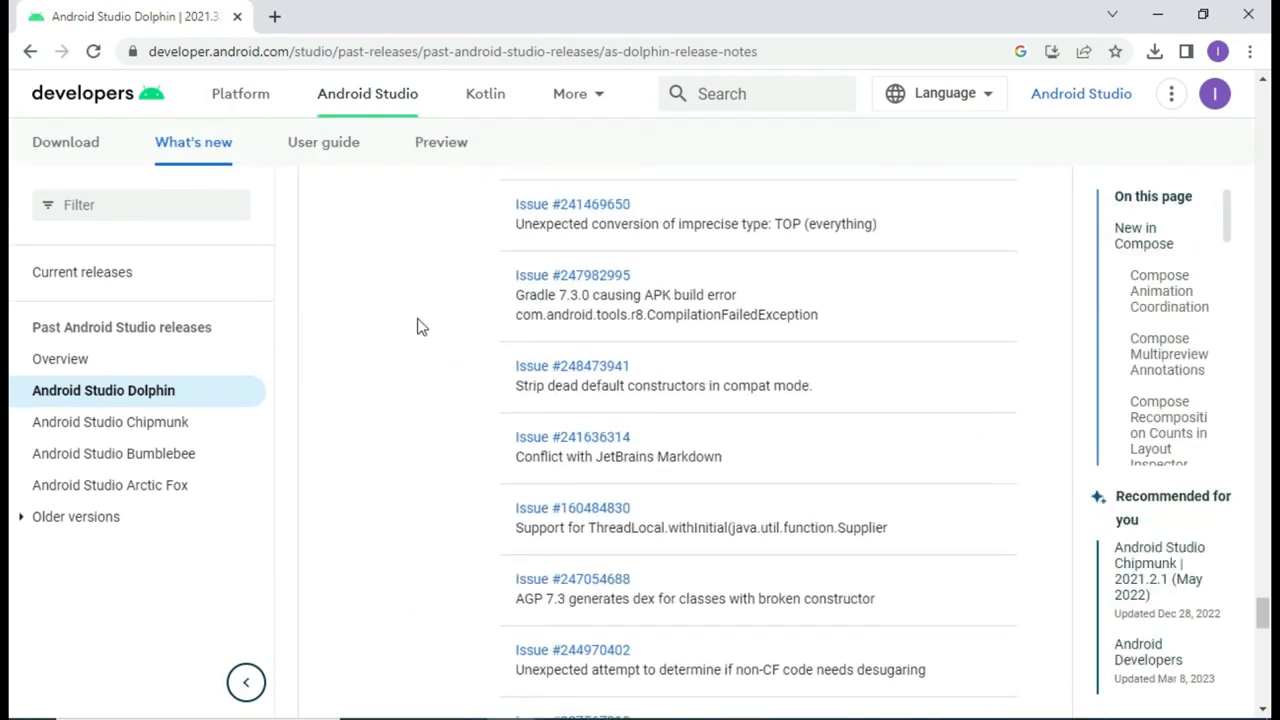
scroll(415, 316, up, 20)
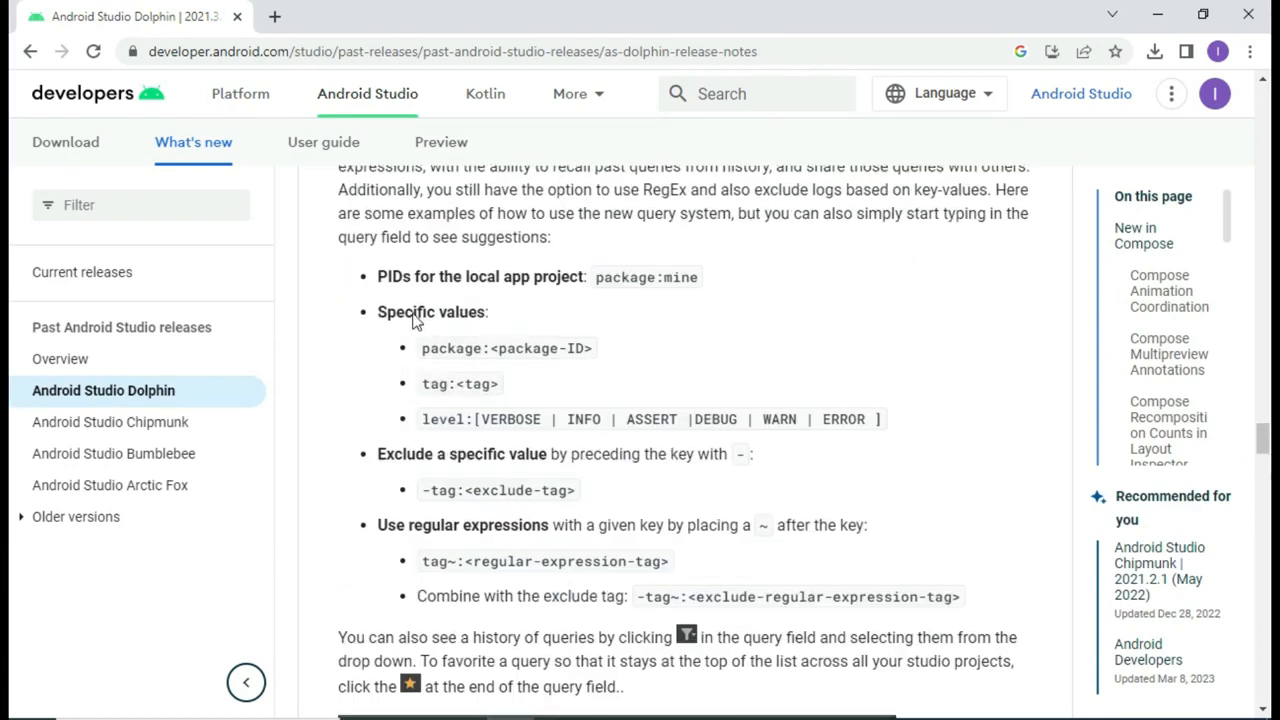
scroll(415, 316, up, 20)
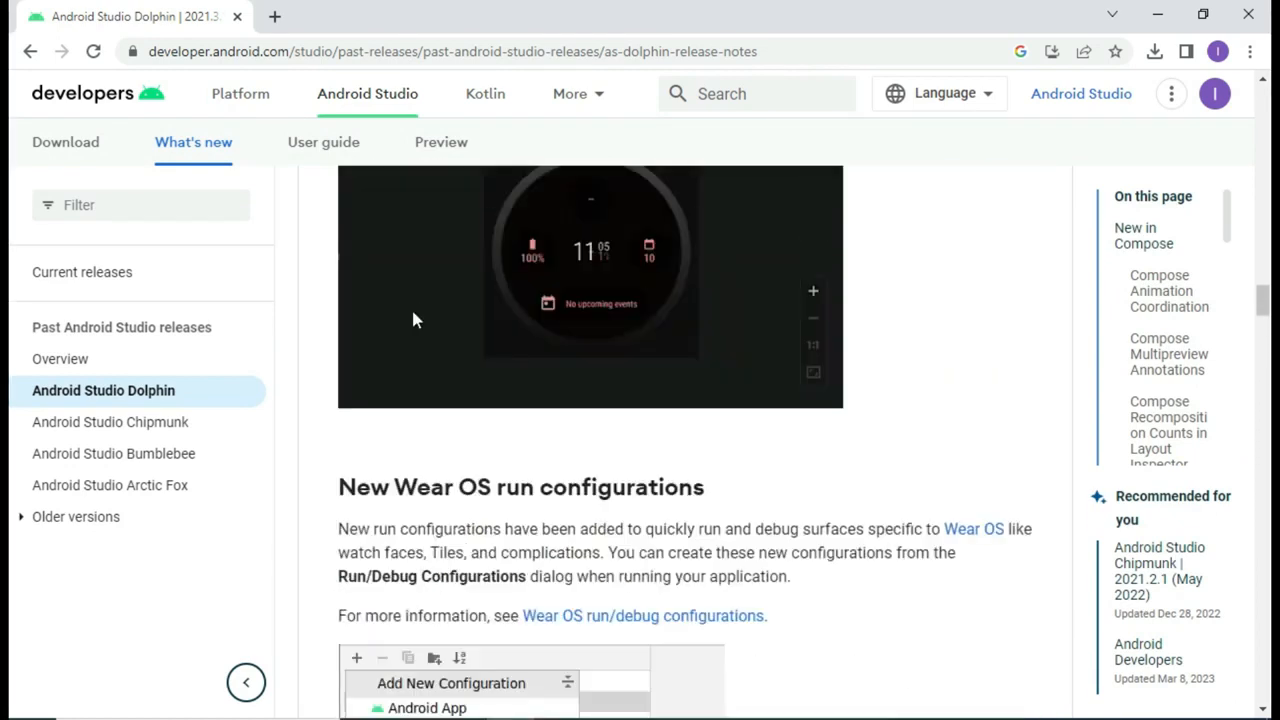
scroll(412, 311, up, 5)
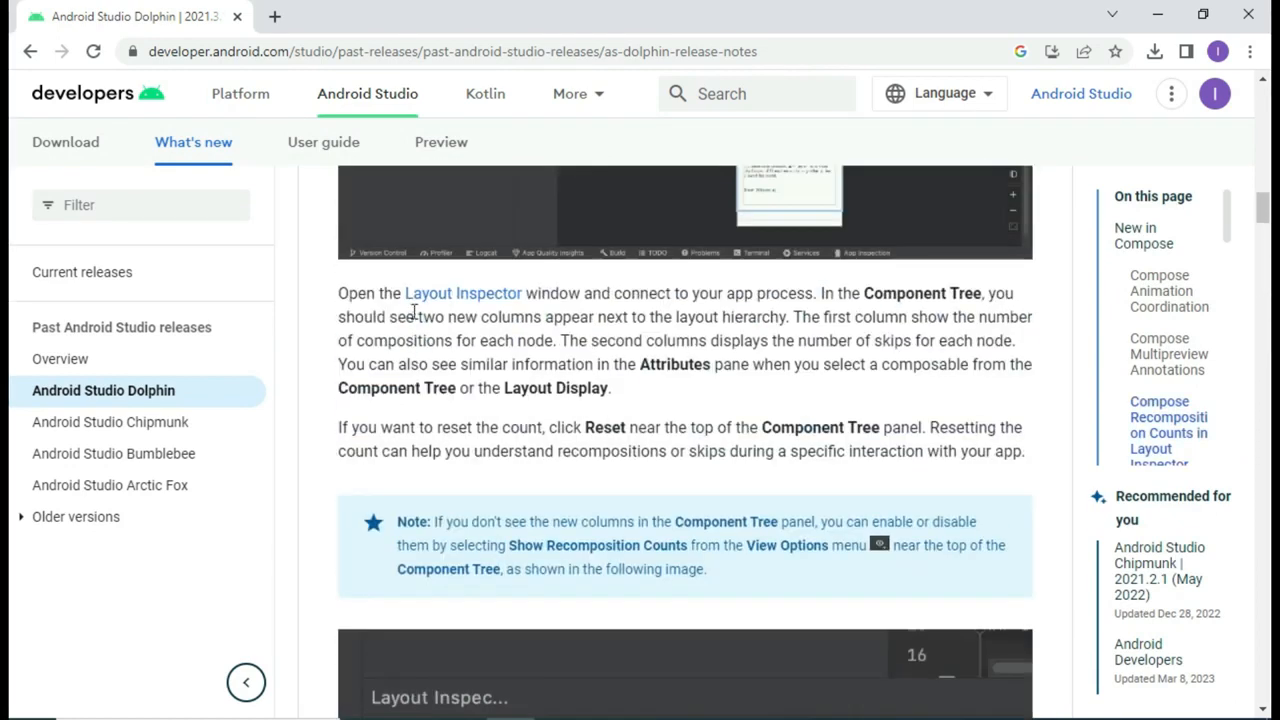
scroll(413, 313, up, 12)
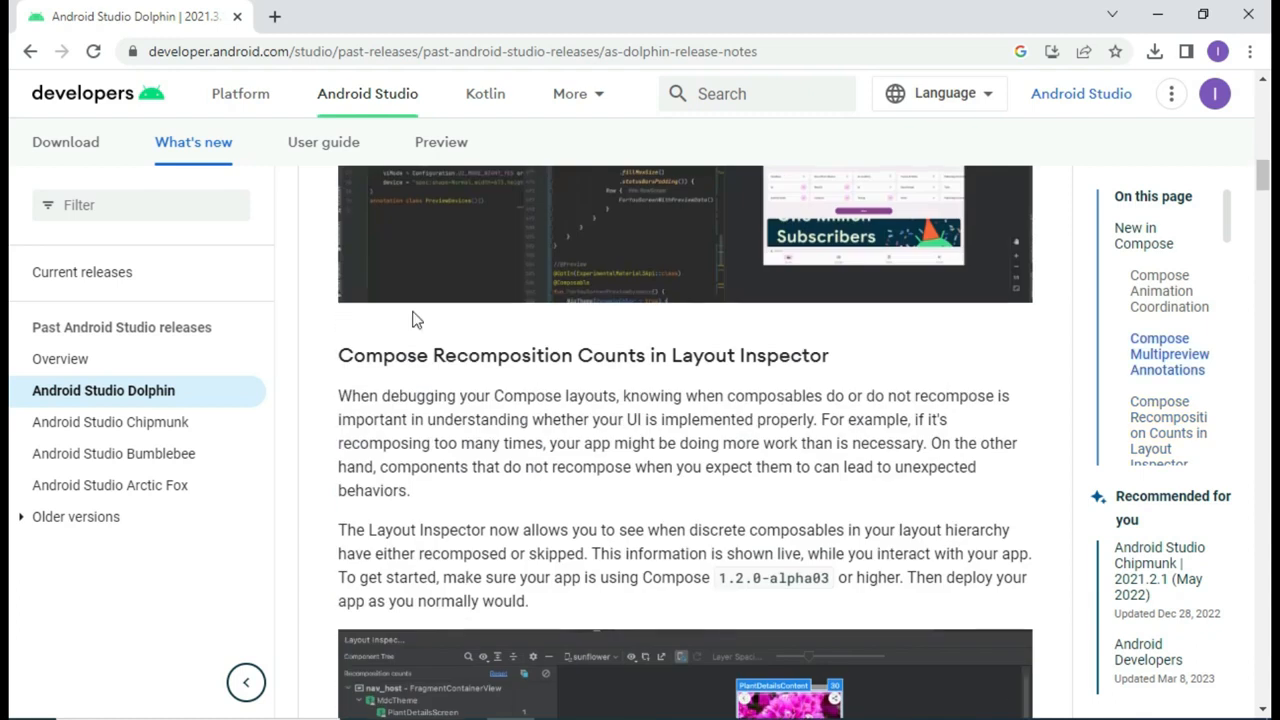
scroll(415, 316, up, 10)
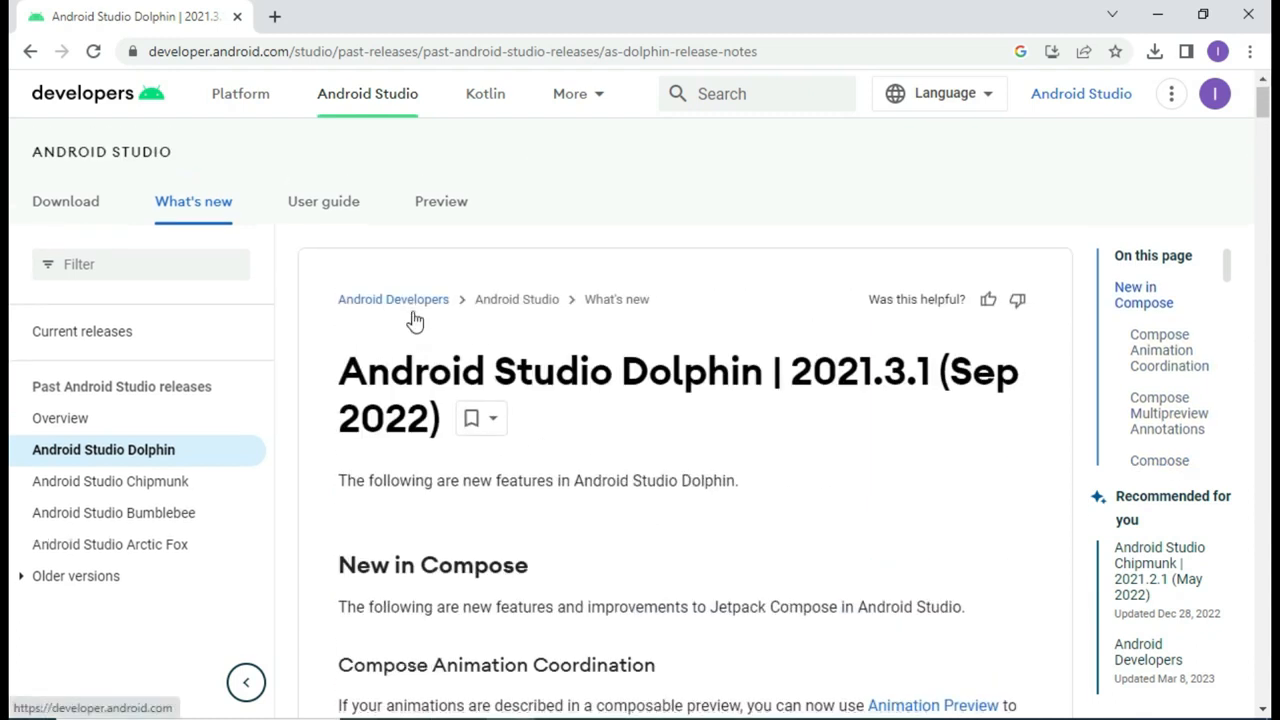
scroll(414, 316, down, 8)
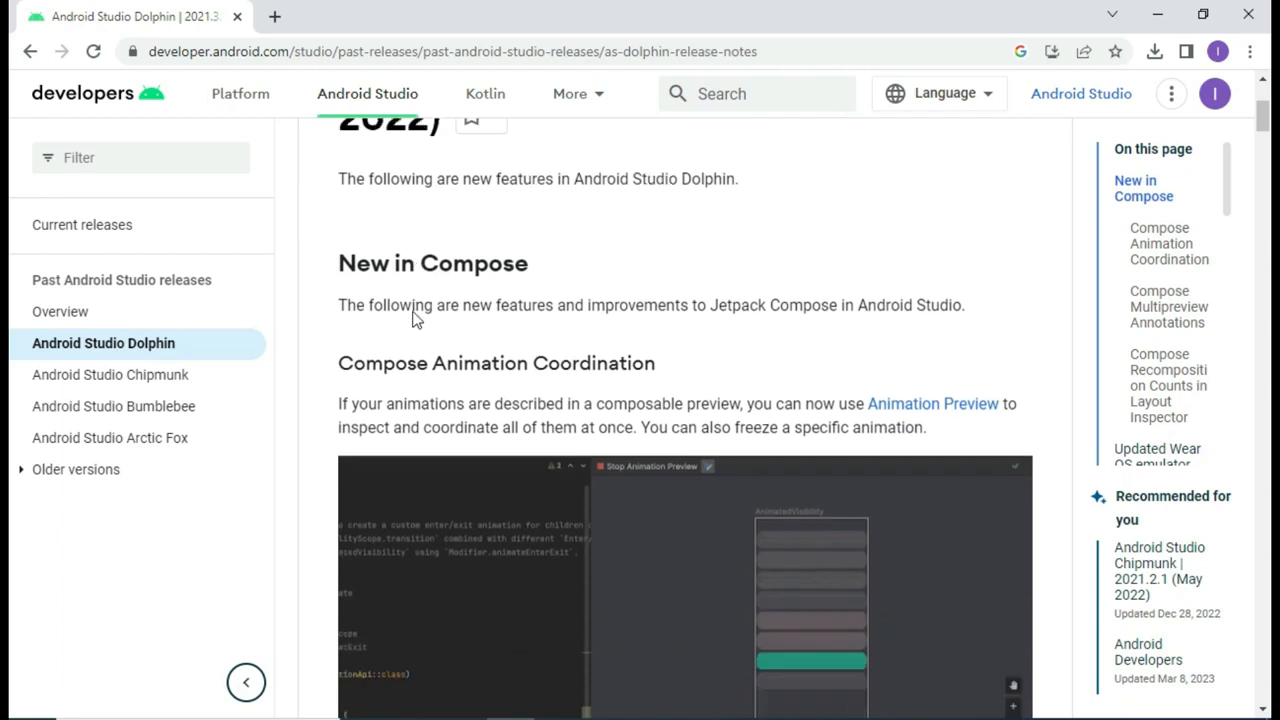
scroll(413, 316, down, 5)
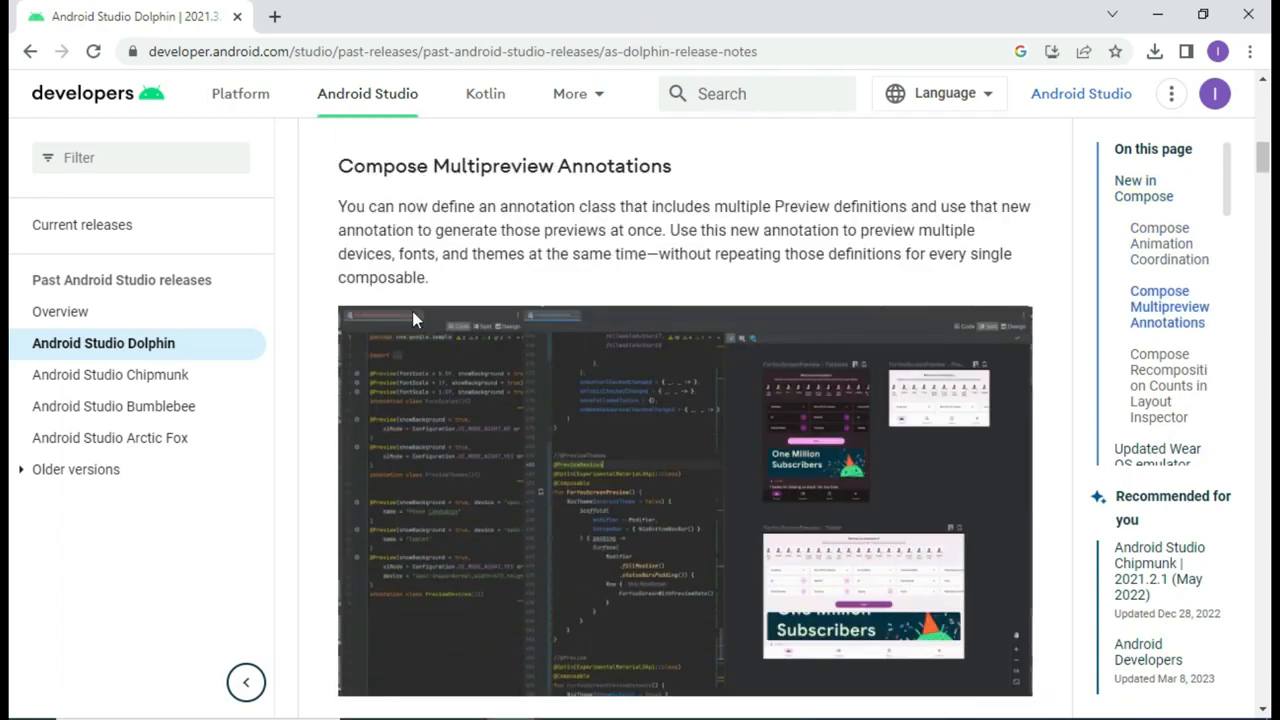
scroll(414, 317, down, 10)
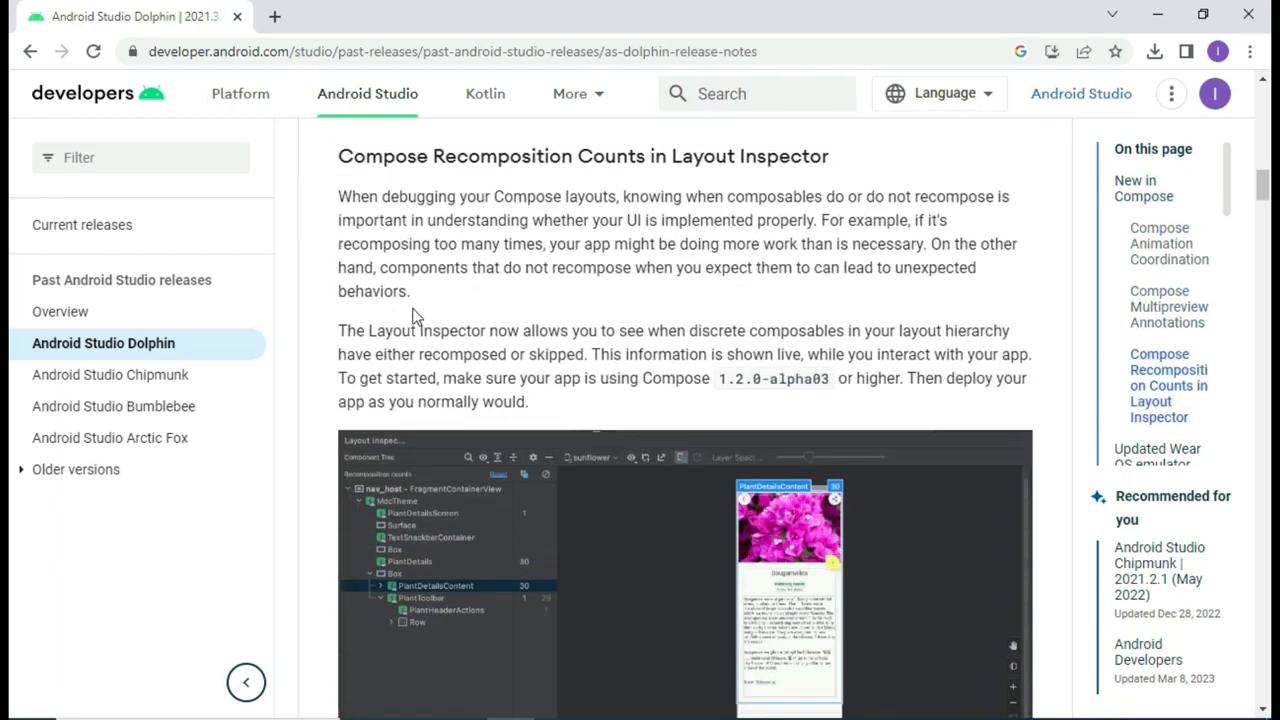
scroll(415, 316, down, 3)
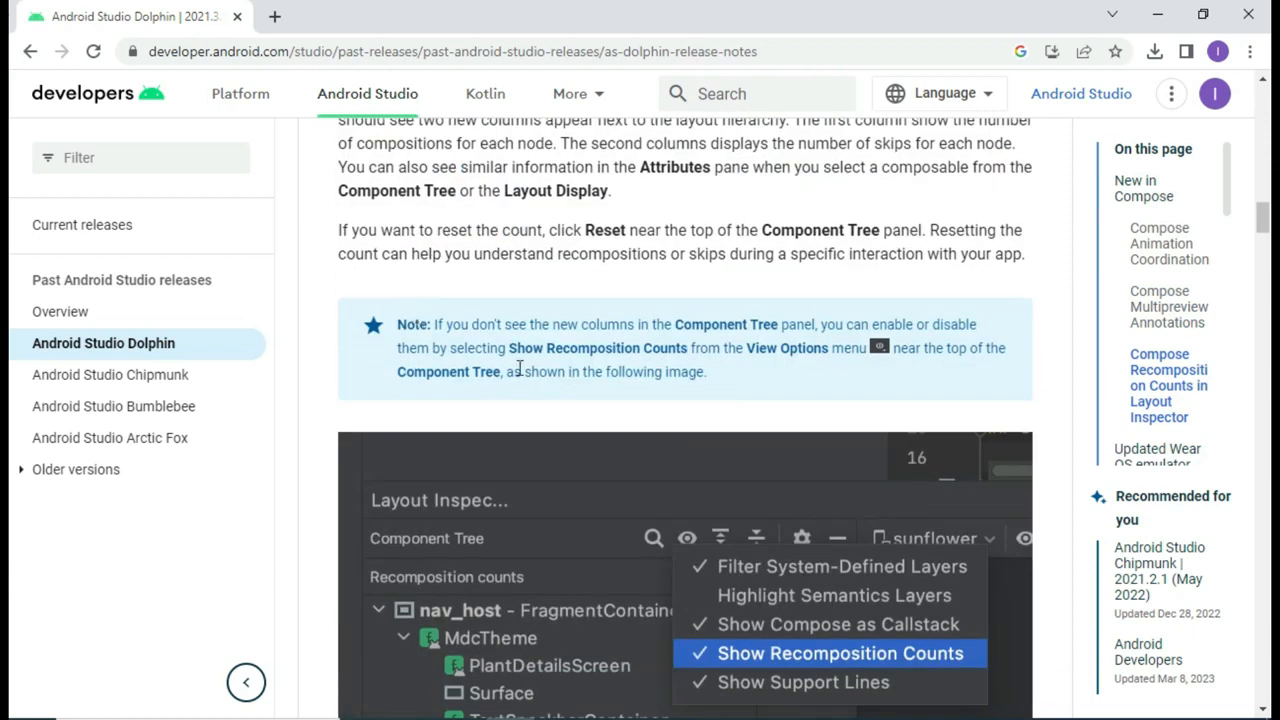
scroll(517, 263, down, 8)
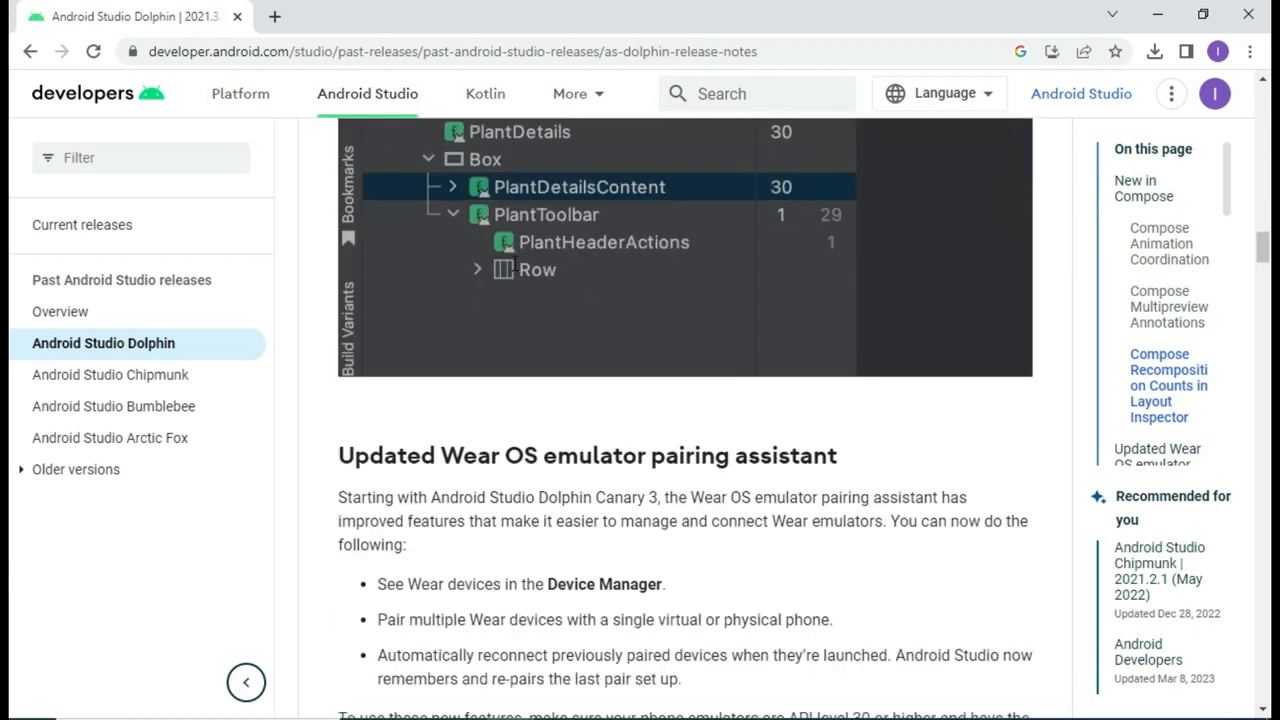
scroll(512, 263, up, 20)
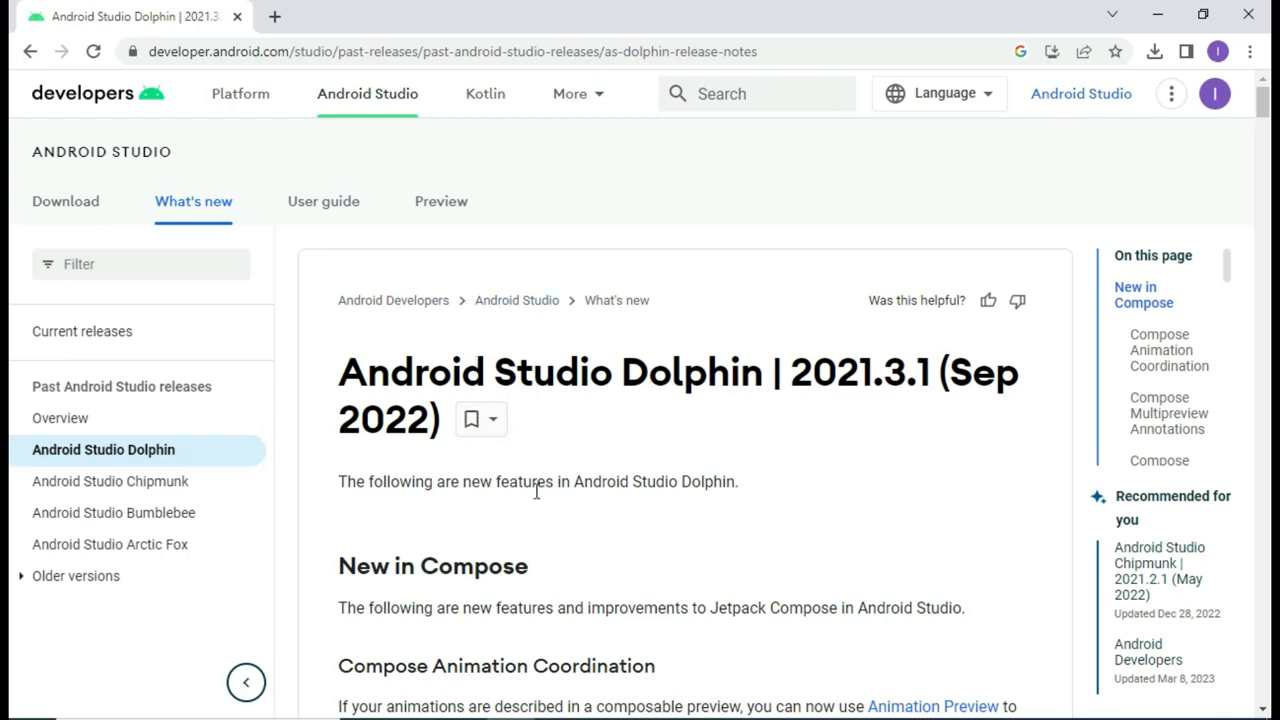
Step: Search 'download android studio' in a new tab and open the official download page
click(276, 20)
text(download)
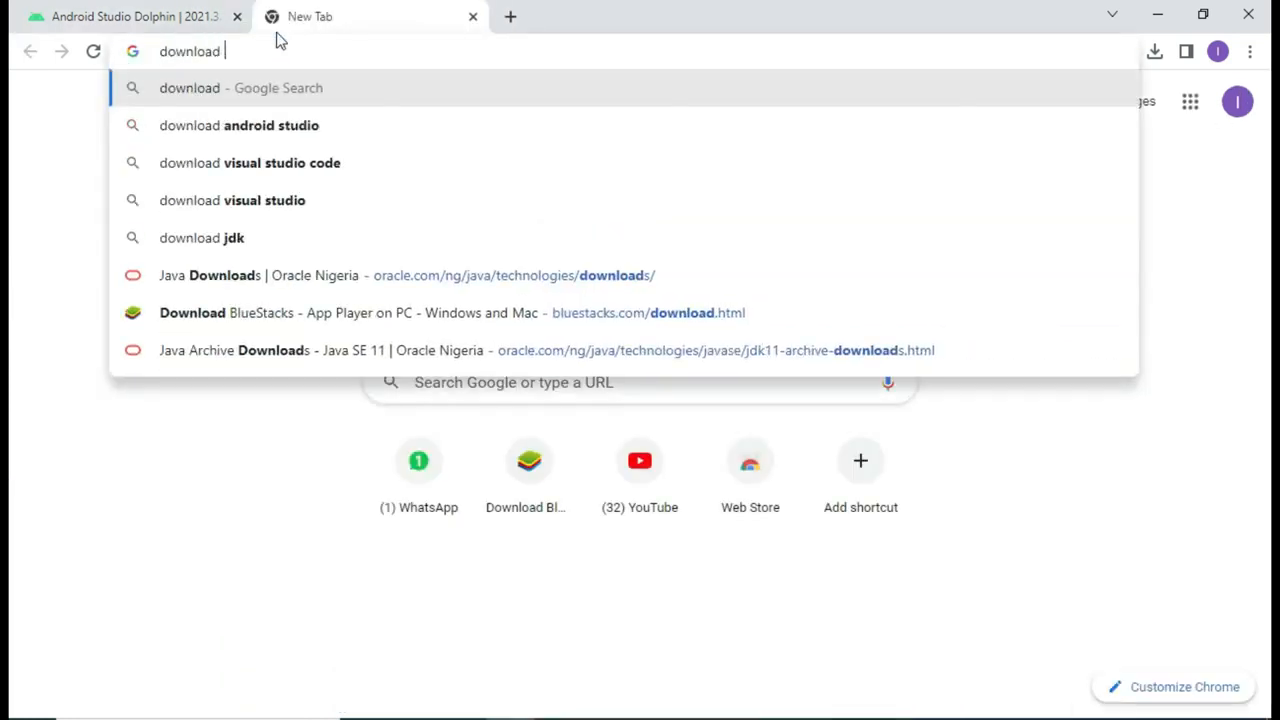
key(Down)
key(Return)
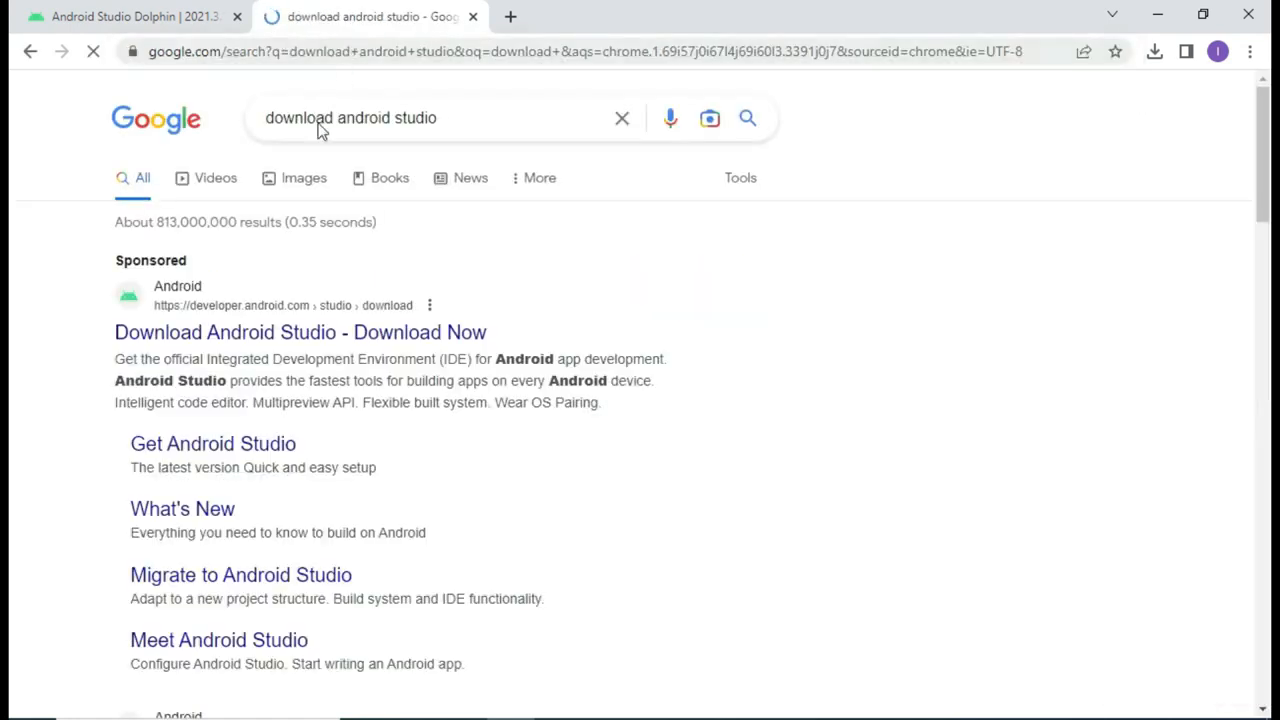
click(290, 340)
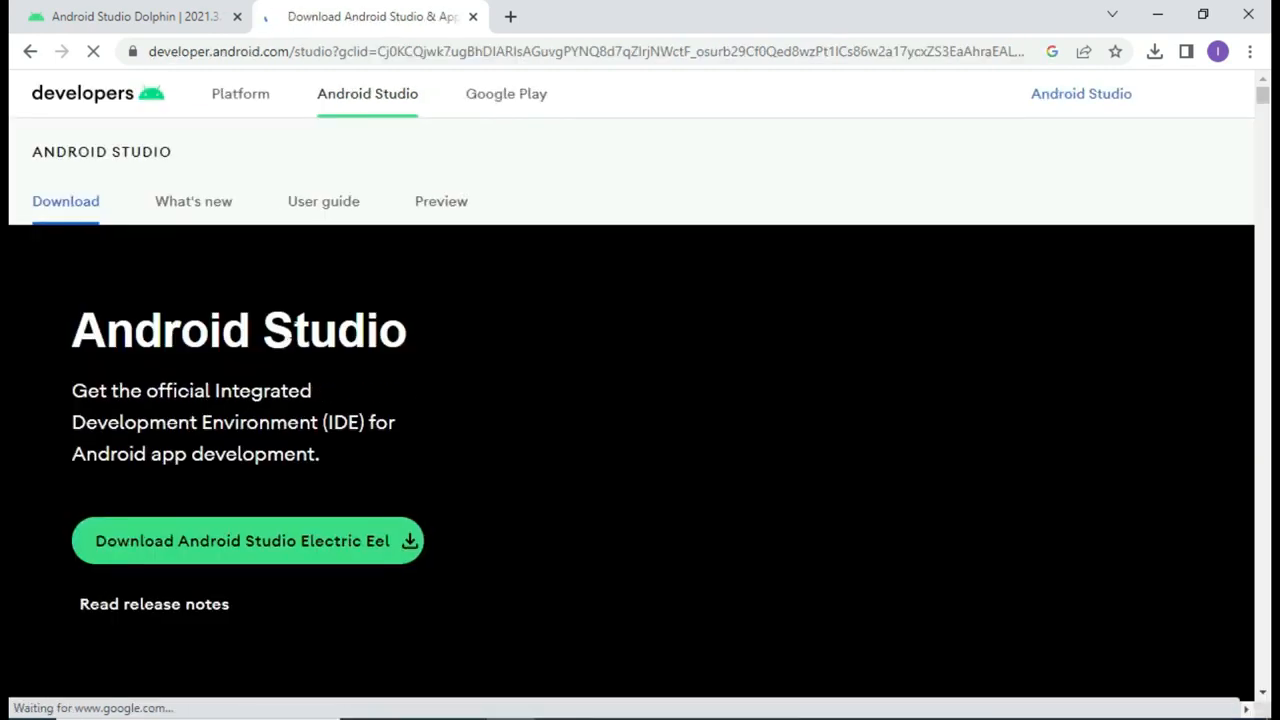
Step: Start the Android Studio Electric Eel download and agree to the license terms
scroll(292, 338, down, 3)
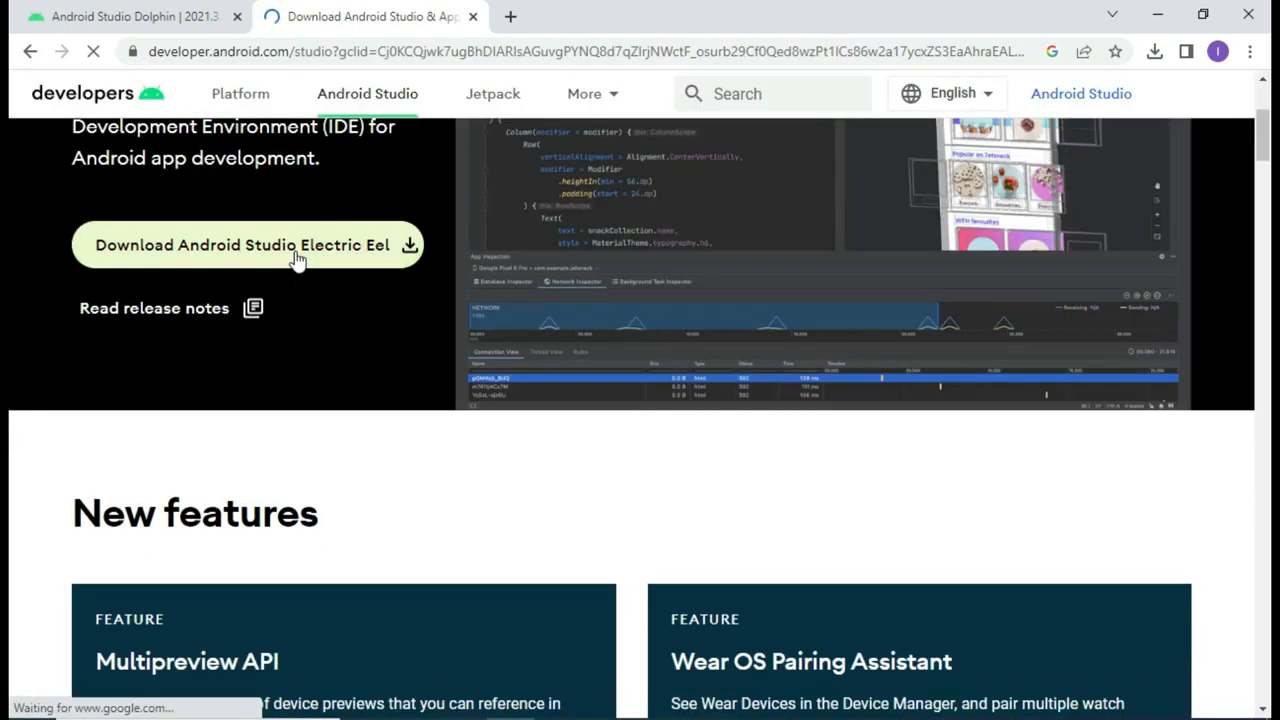
click(297, 252)
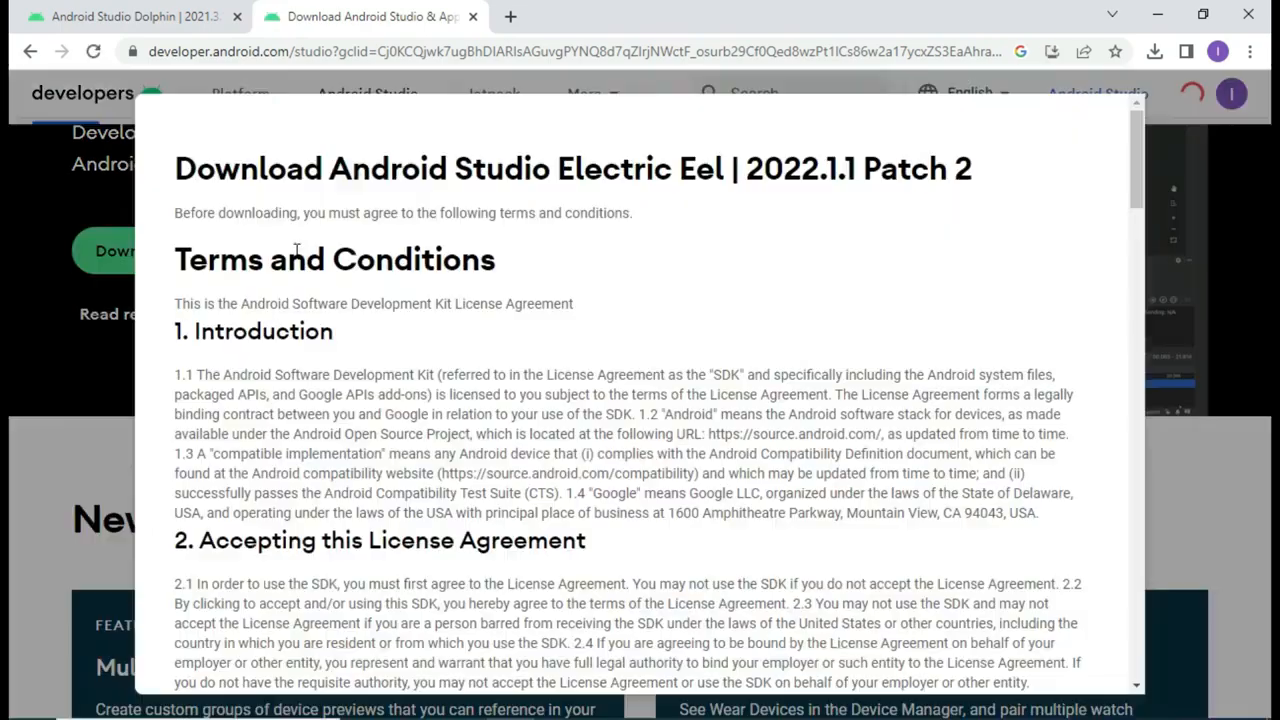
scroll(312, 474, down, 4)
scroll(315, 481, down, 20)
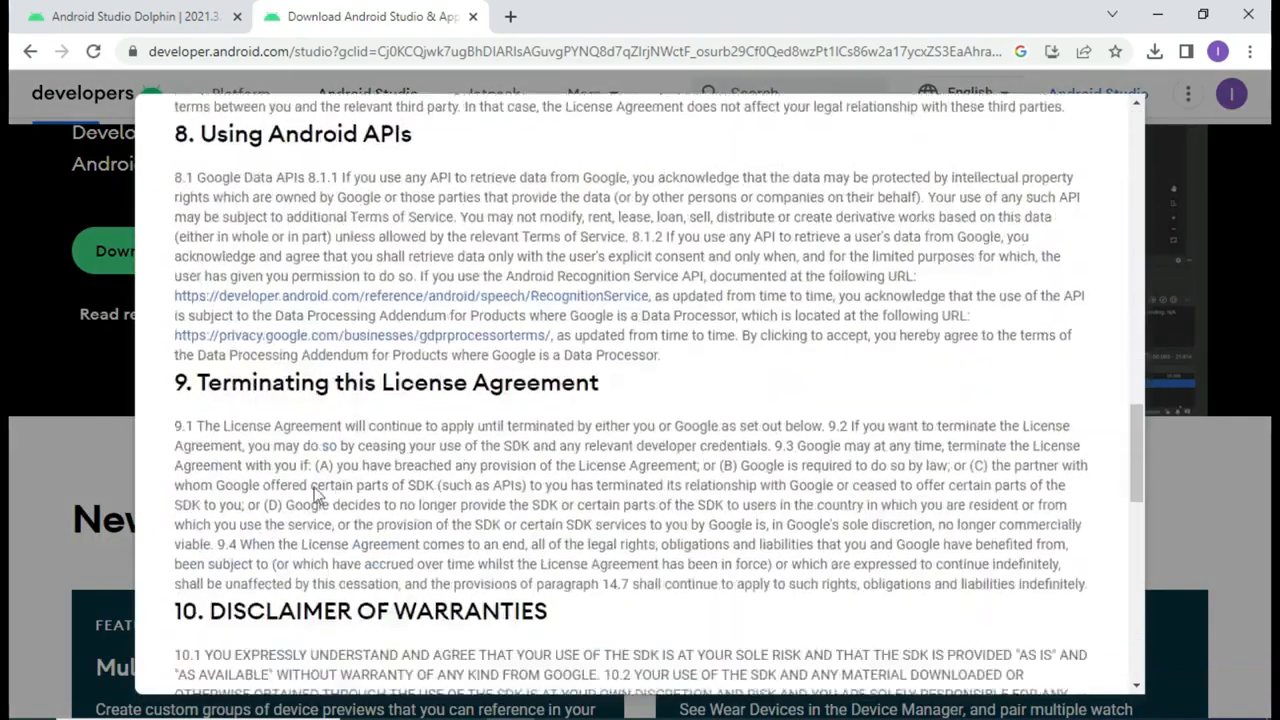
click(183, 521)
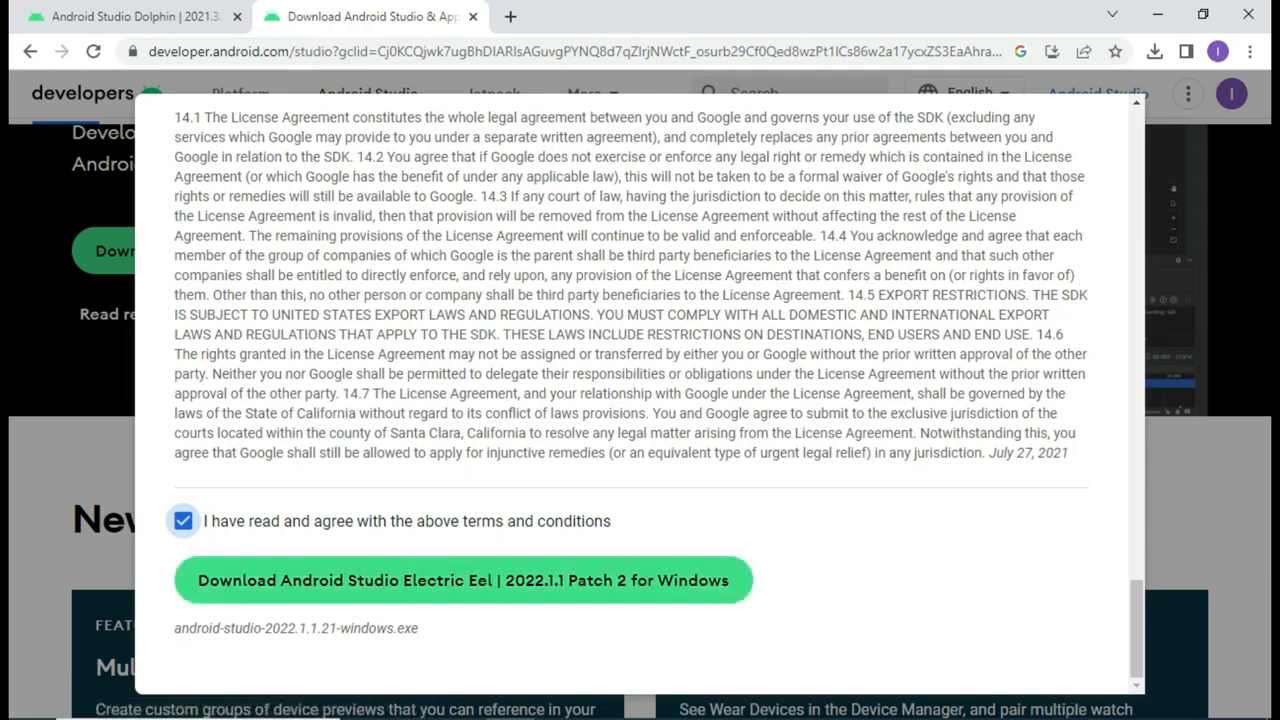
Step: Close the stray Settings window and bring up the screen recorder controls from the tray
click(1047, 719)
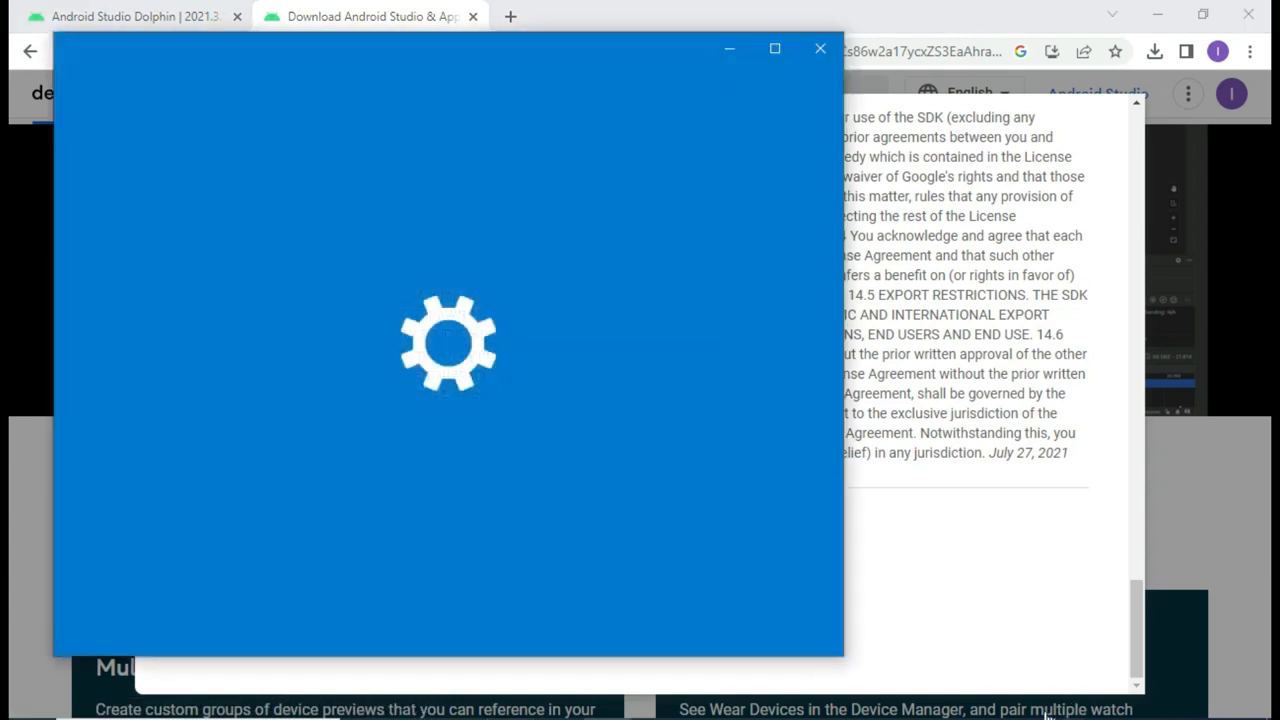
click(820, 55)
click(1040, 718)
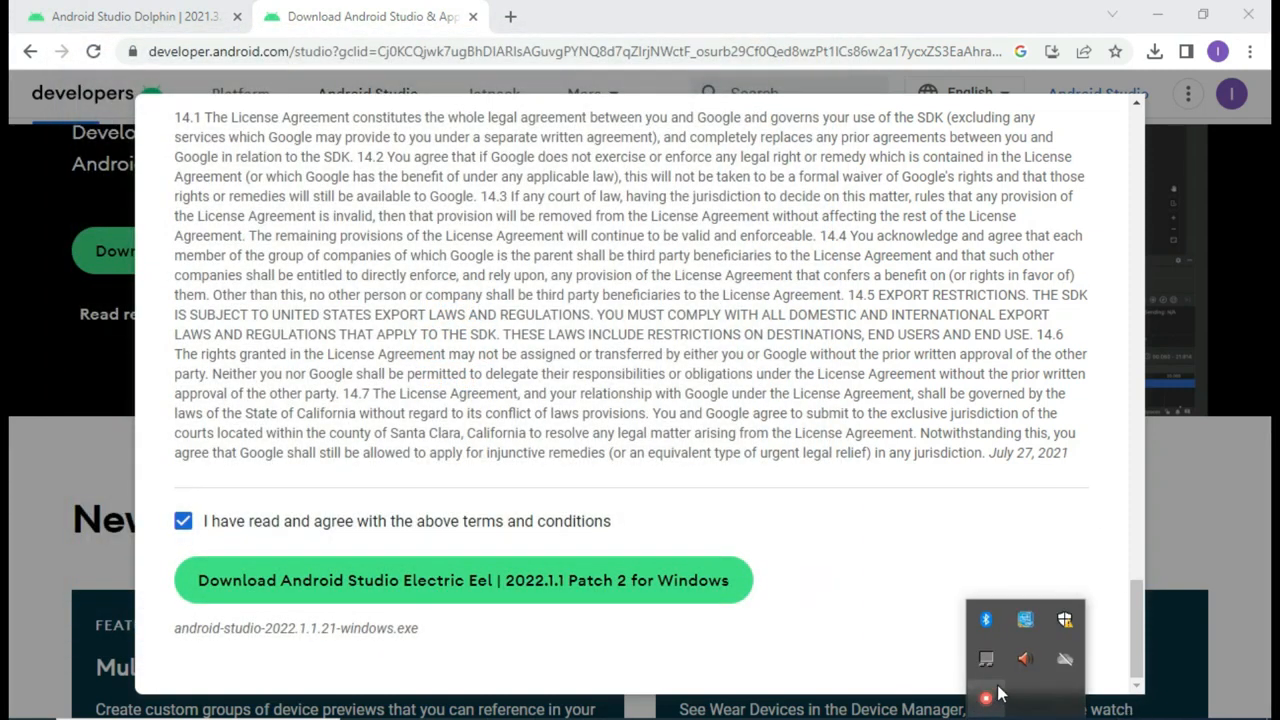
click(986, 698)
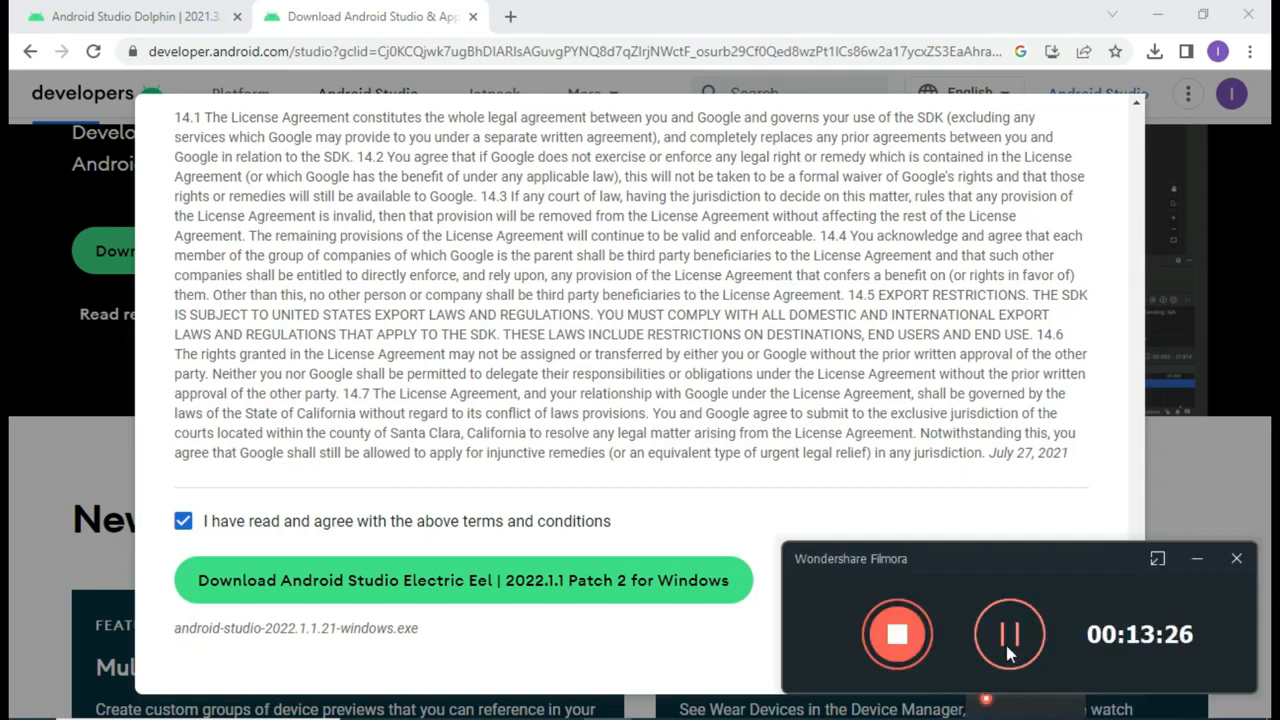
click(1008, 634)
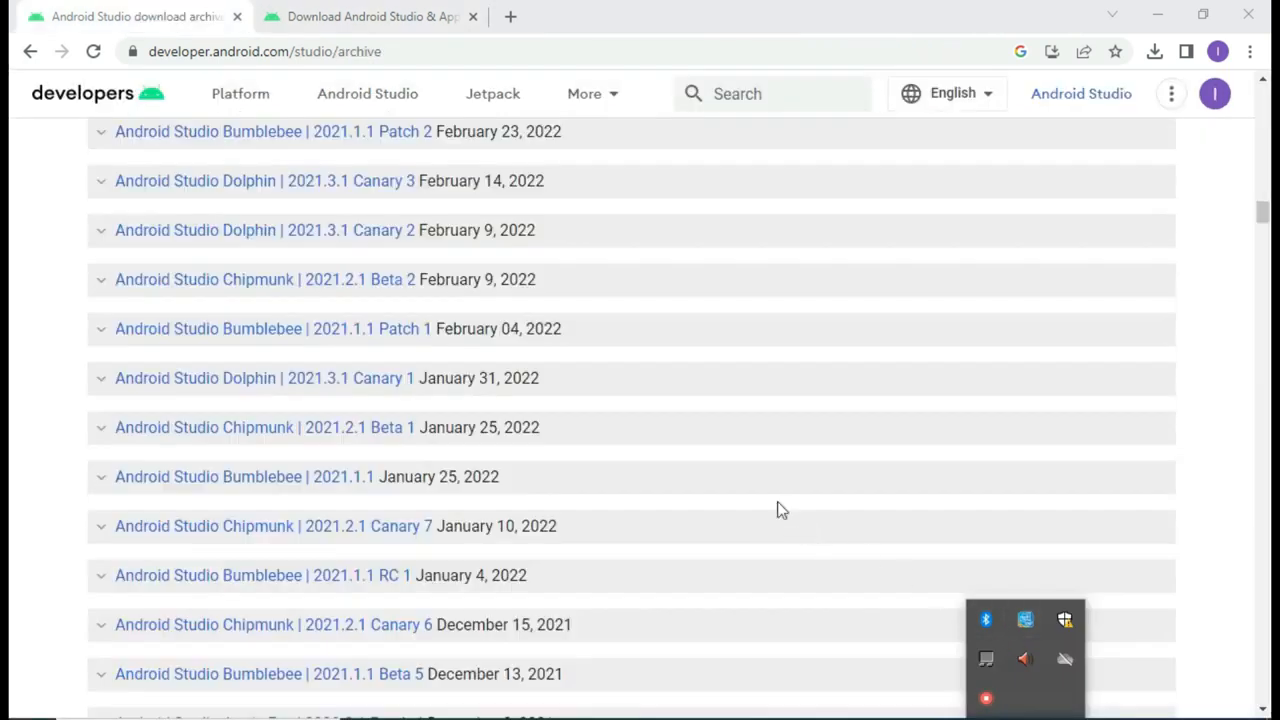
click(9, 424)
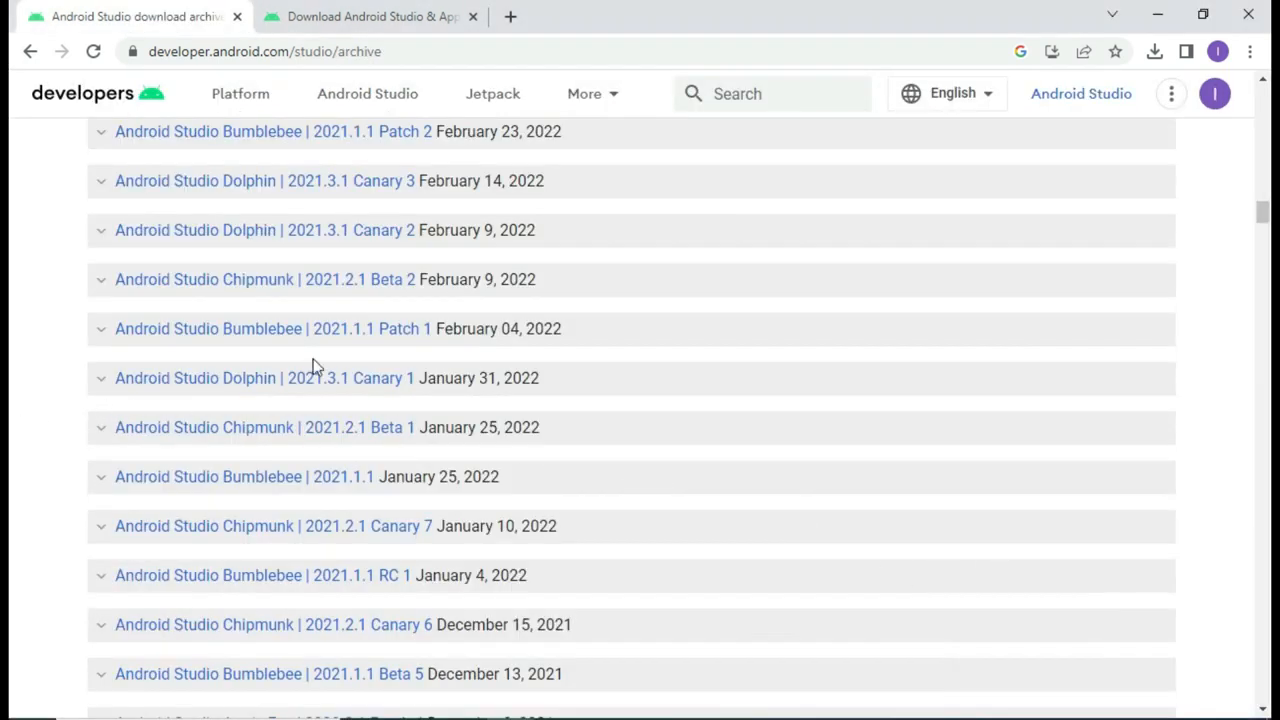
scroll(334, 297, up, 2)
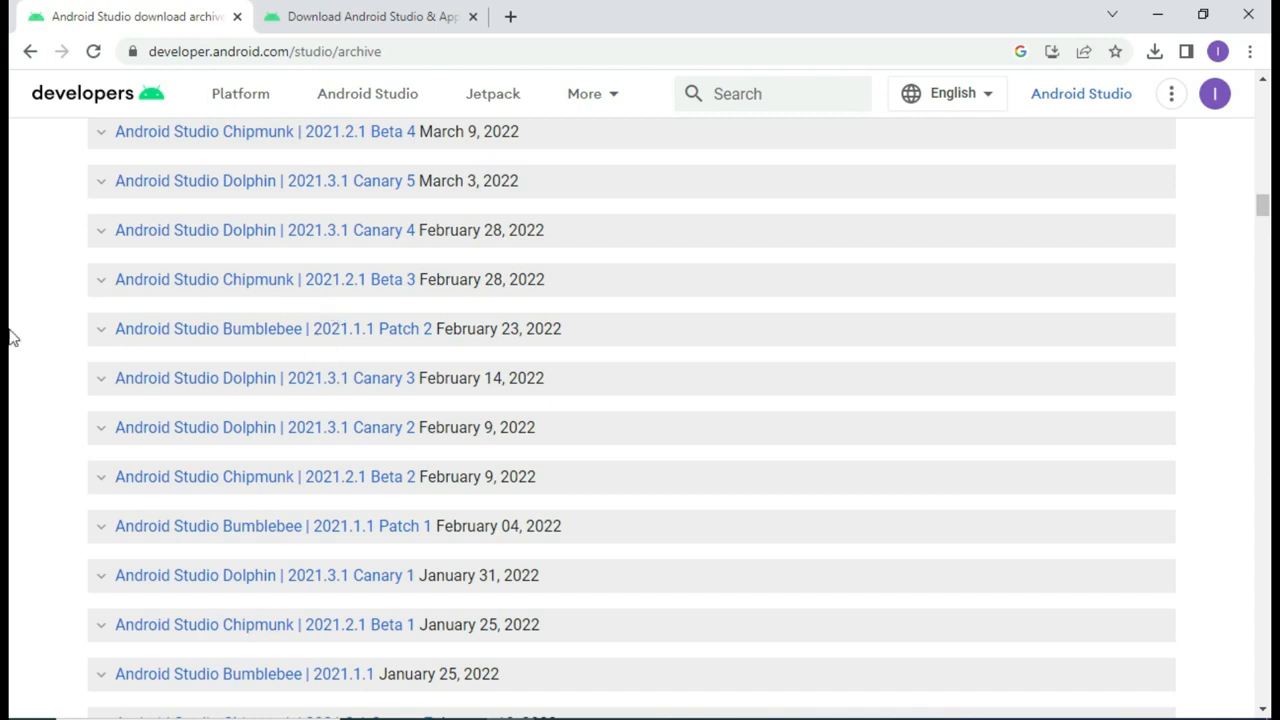
click(440, 14)
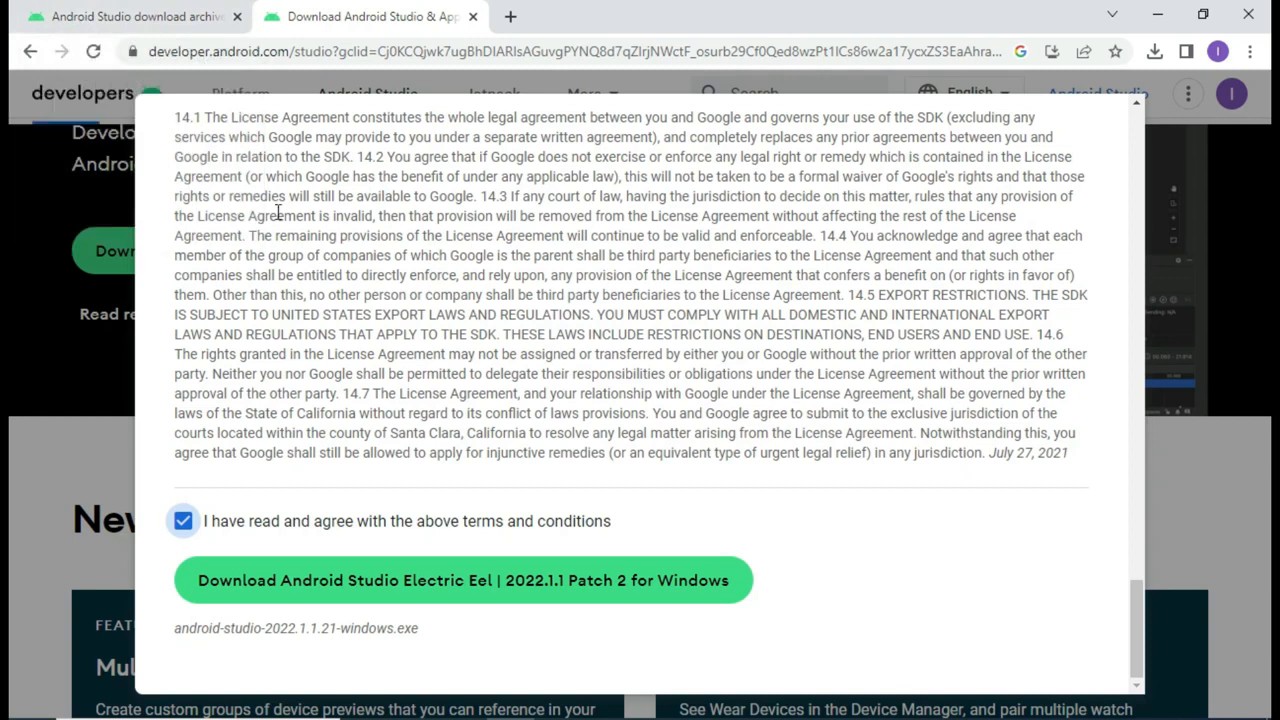
click(108, 14)
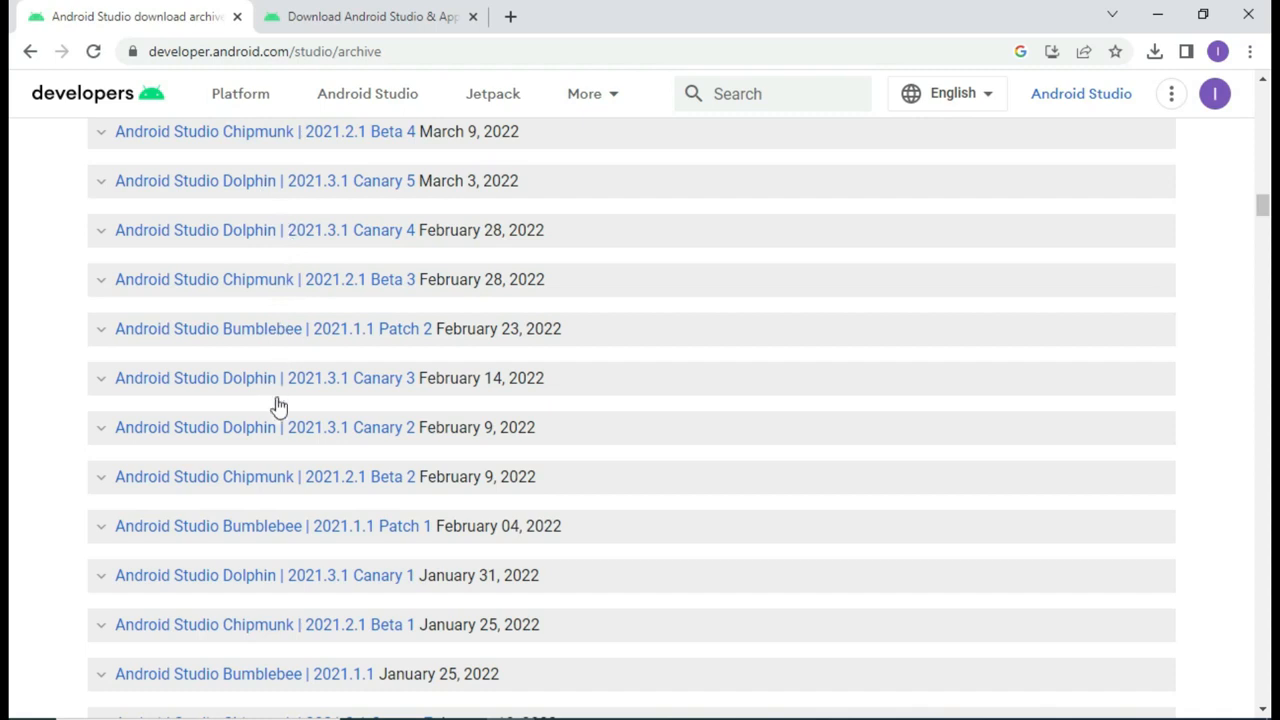
Step: Scroll the archive list to find Android Studio Dolphin | 2021.3.1 Patch 1 (October 13, 2022)
scroll(302, 447, down, 1)
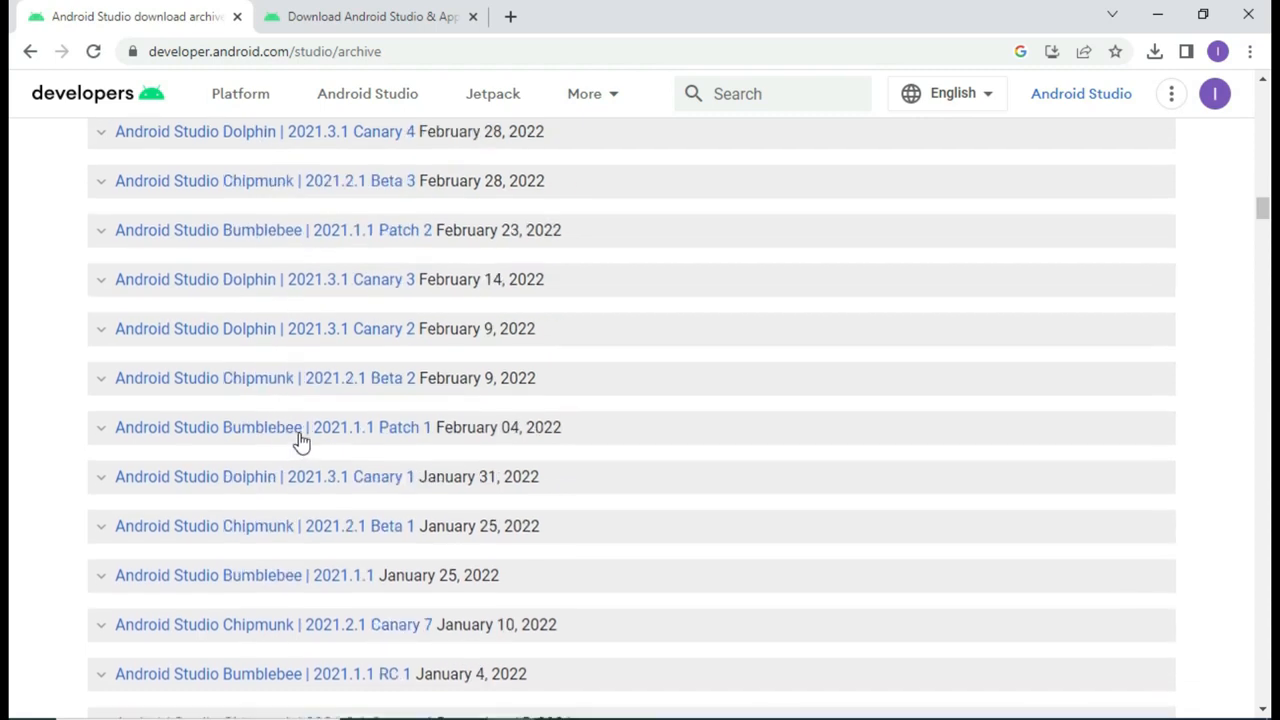
scroll(302, 442, down, 2)
scroll(302, 442, down, 2)
scroll(302, 442, down, 6)
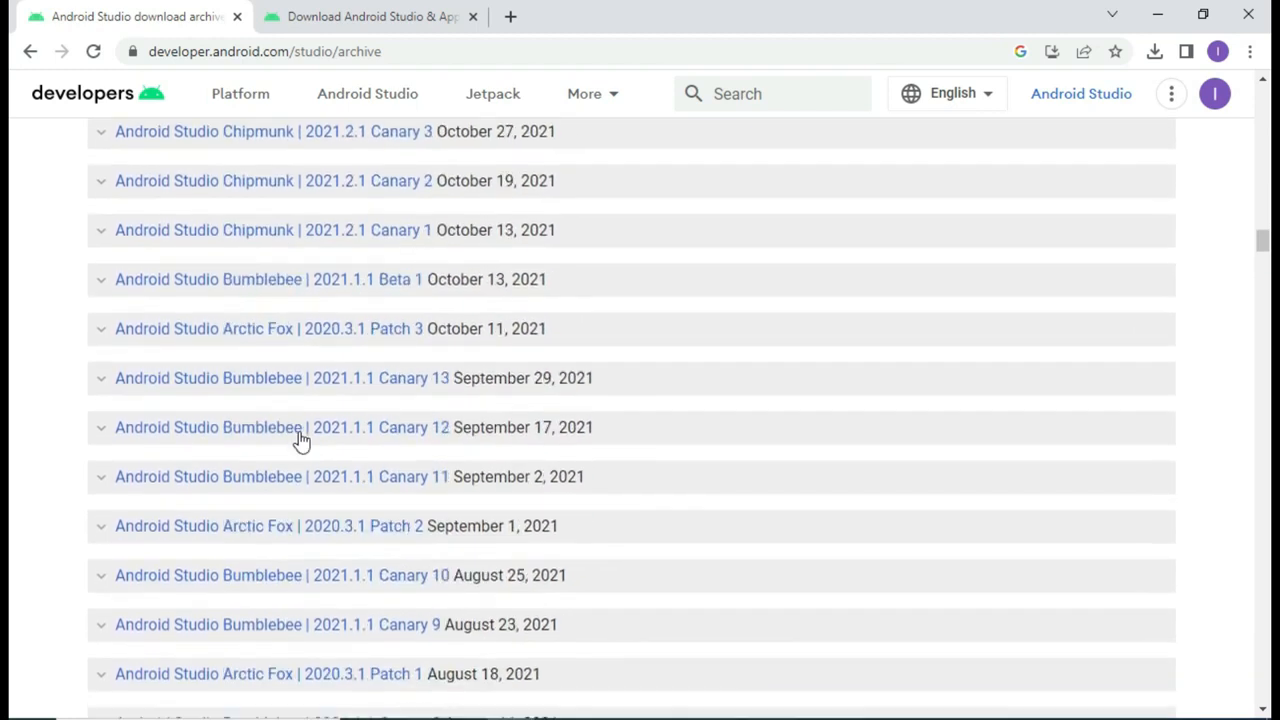
scroll(302, 442, up, 15)
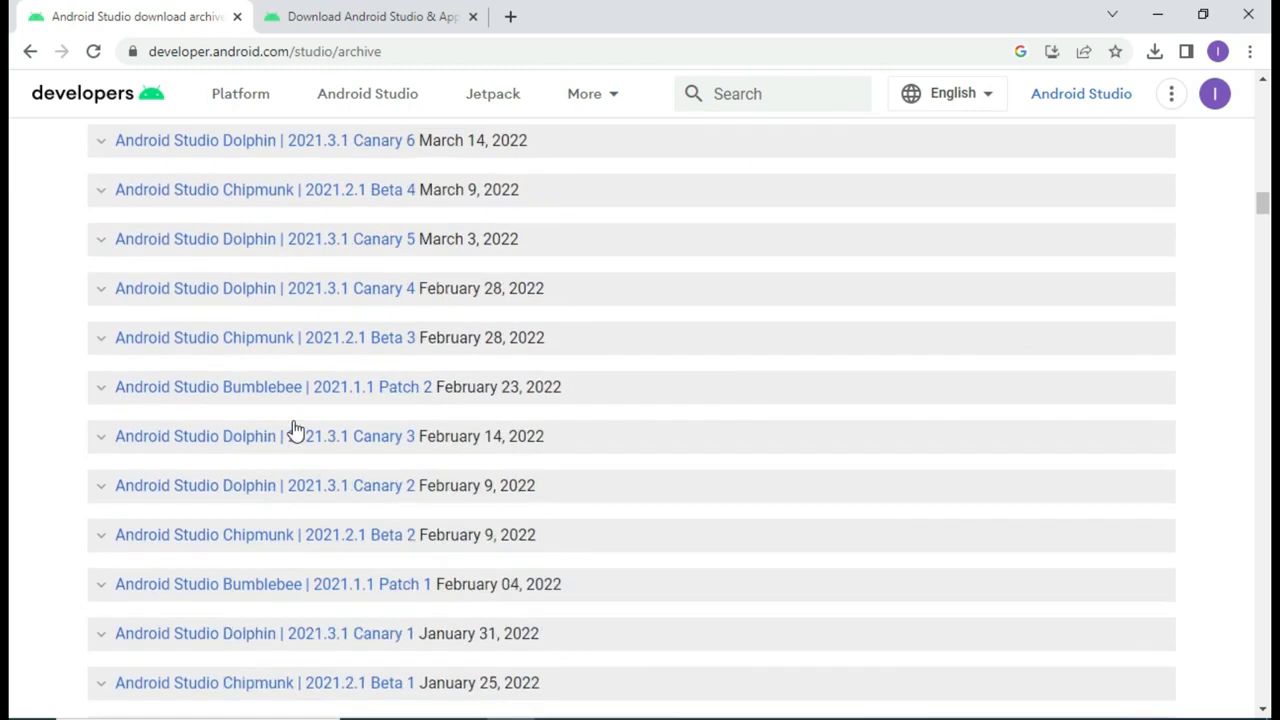
scroll(296, 429, up, 9)
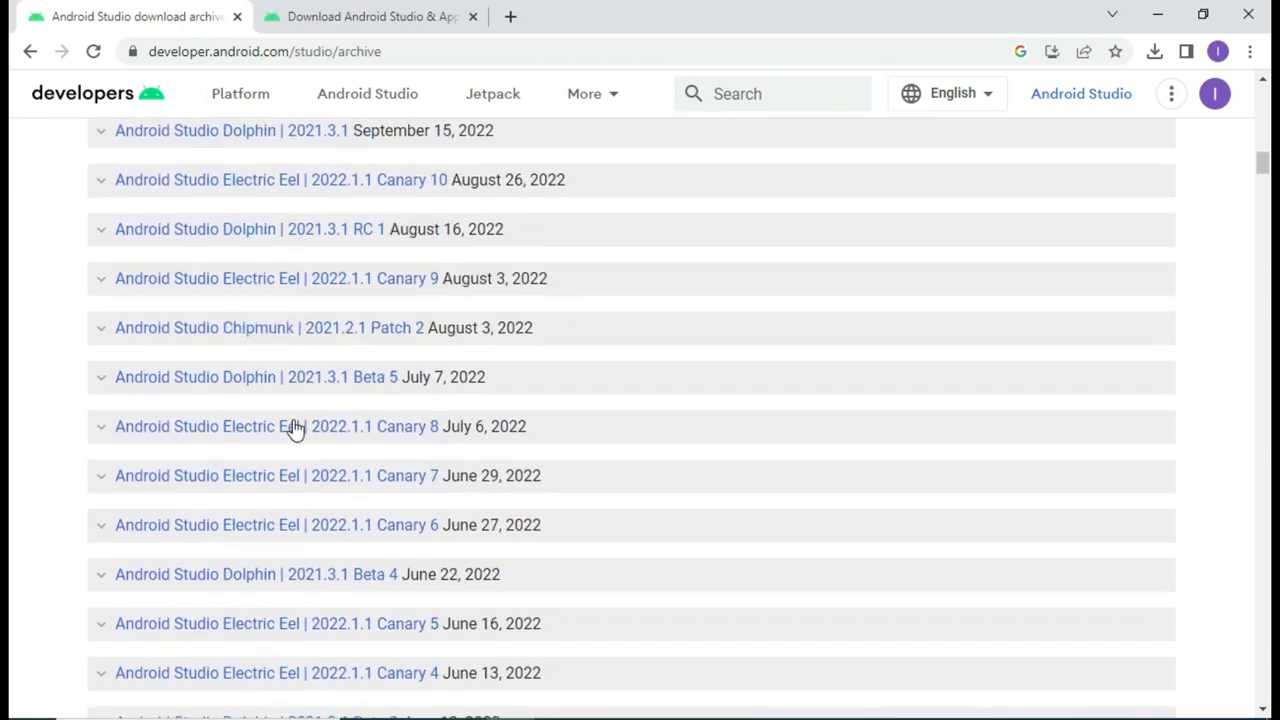
scroll(296, 429, up, 6)
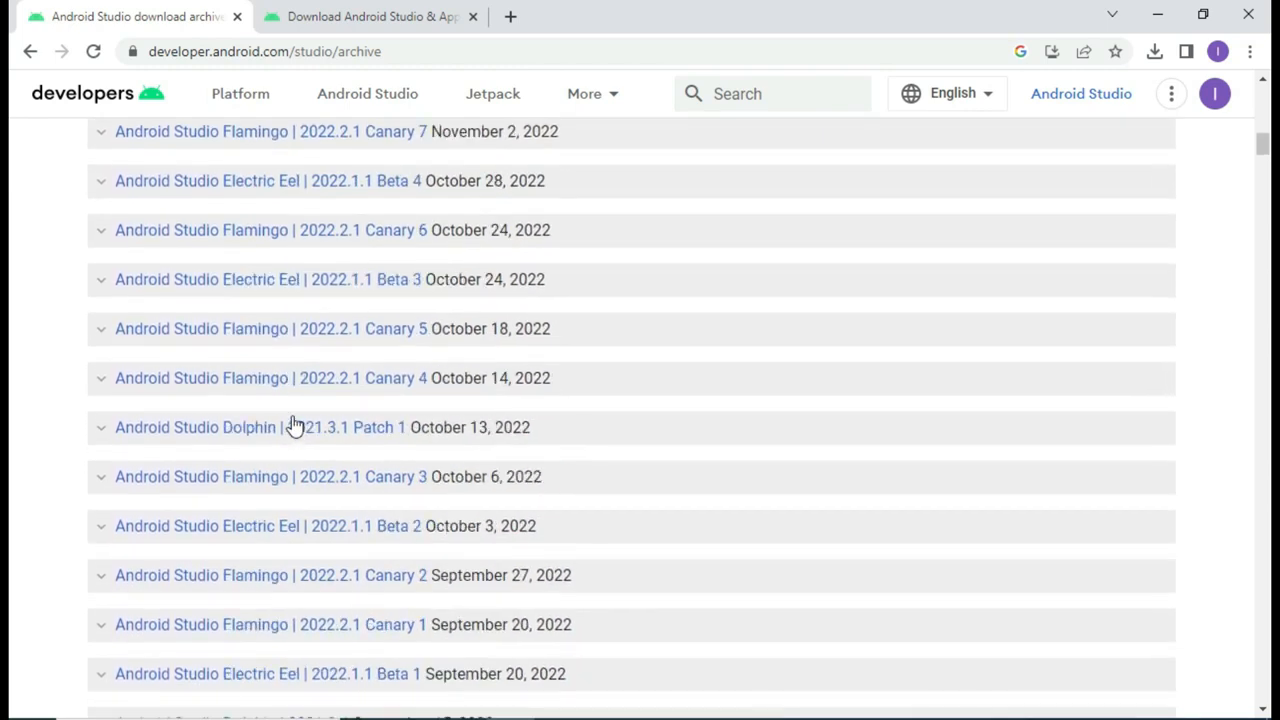
scroll(290, 408, up, 3)
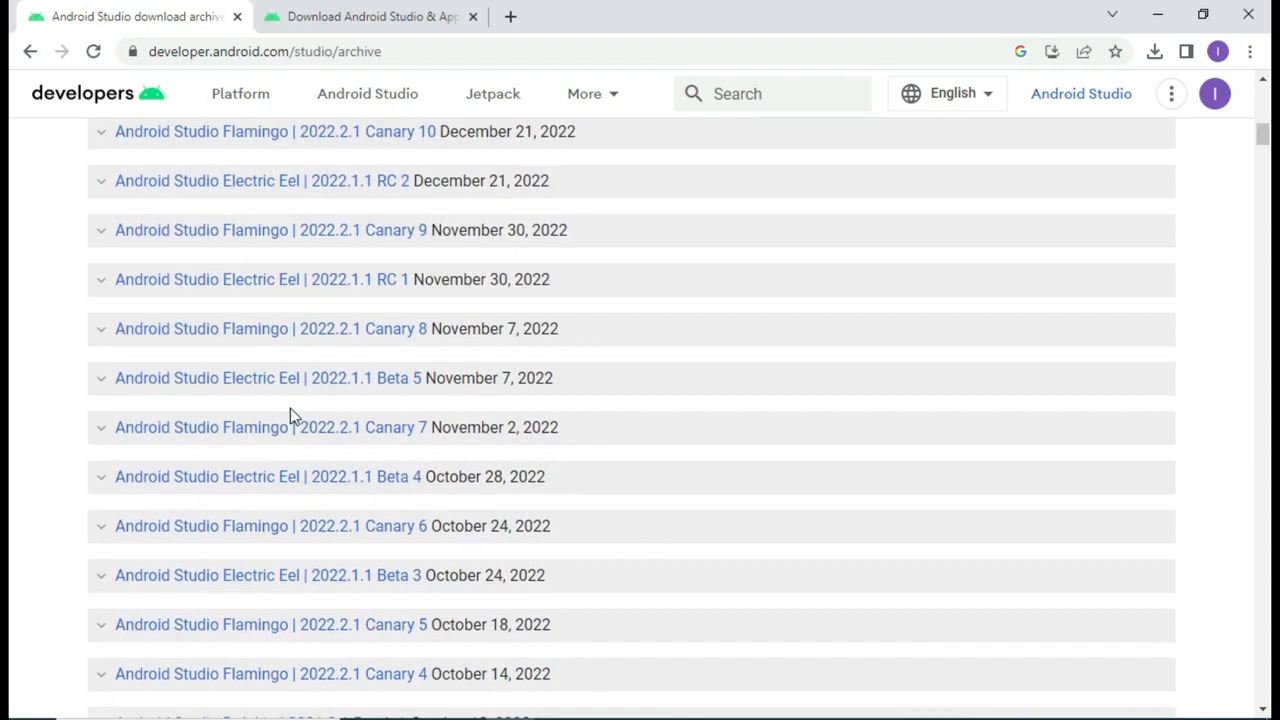
scroll(290, 408, up, 4)
scroll(290, 408, down, 7)
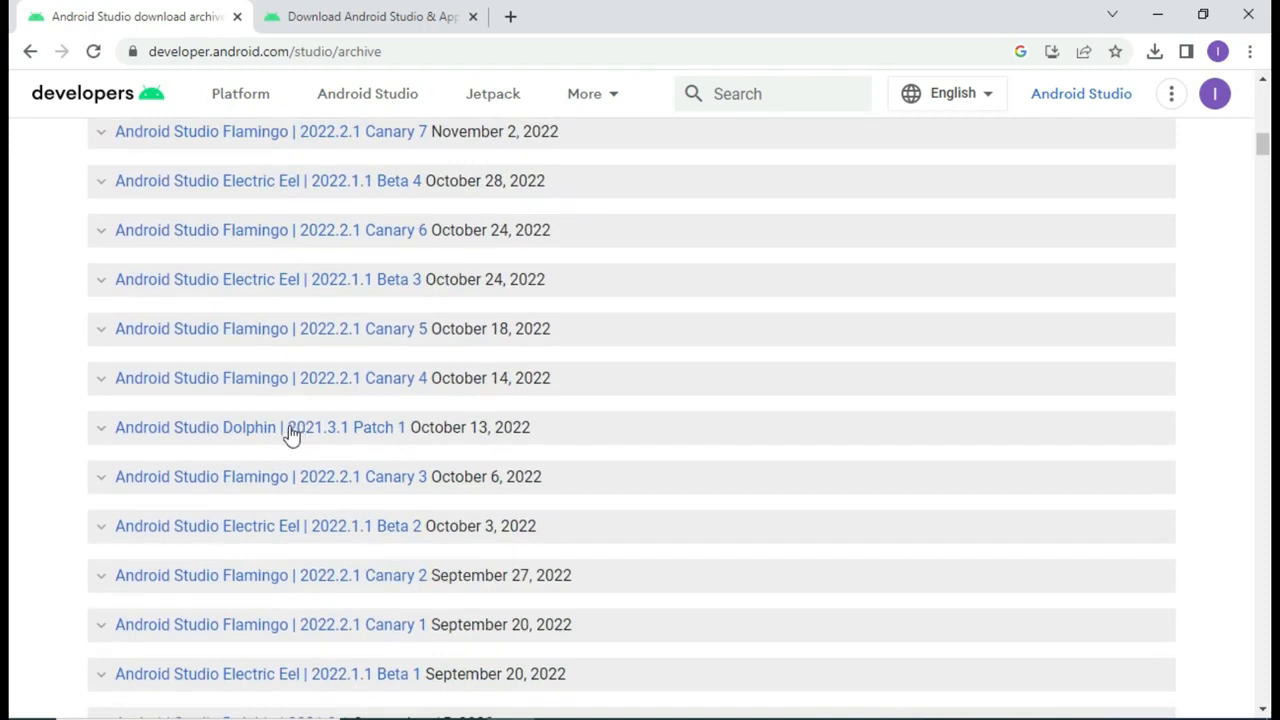
scroll(290, 435, down, 2)
scroll(290, 435, down, 1)
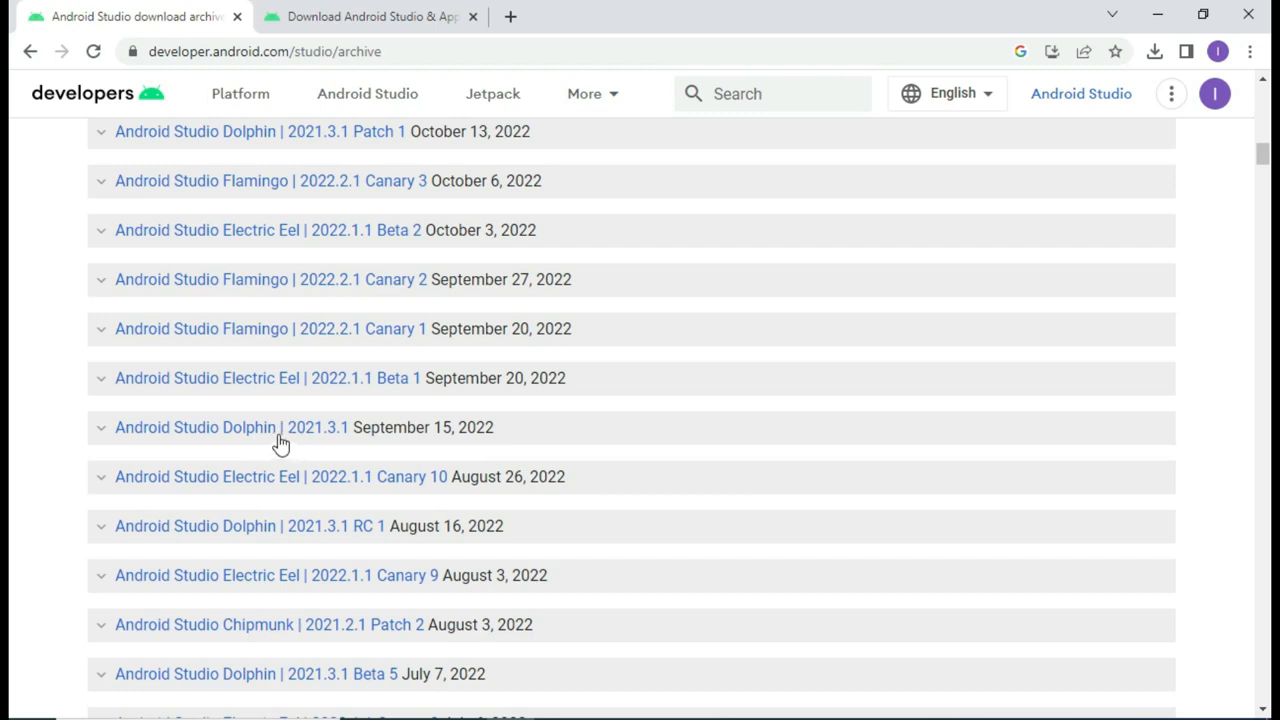
scroll(280, 444, up, 1)
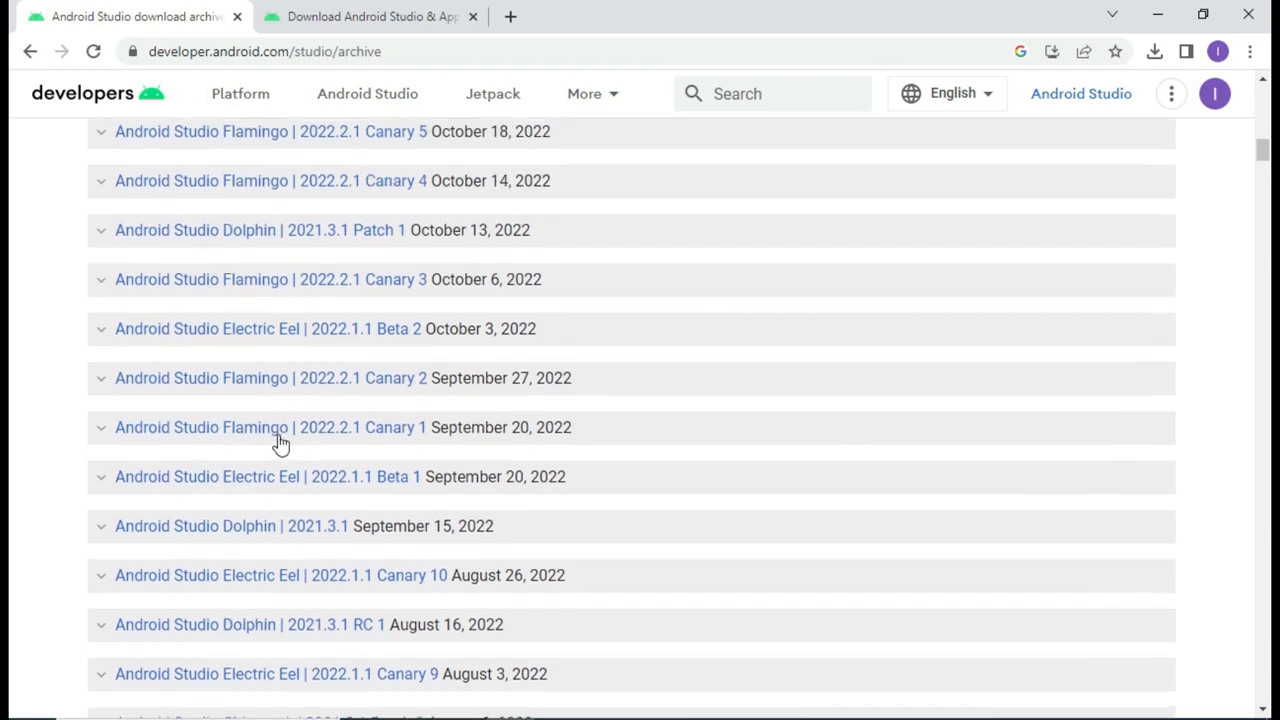
scroll(281, 440, up, 1)
scroll(281, 435, down, 2)
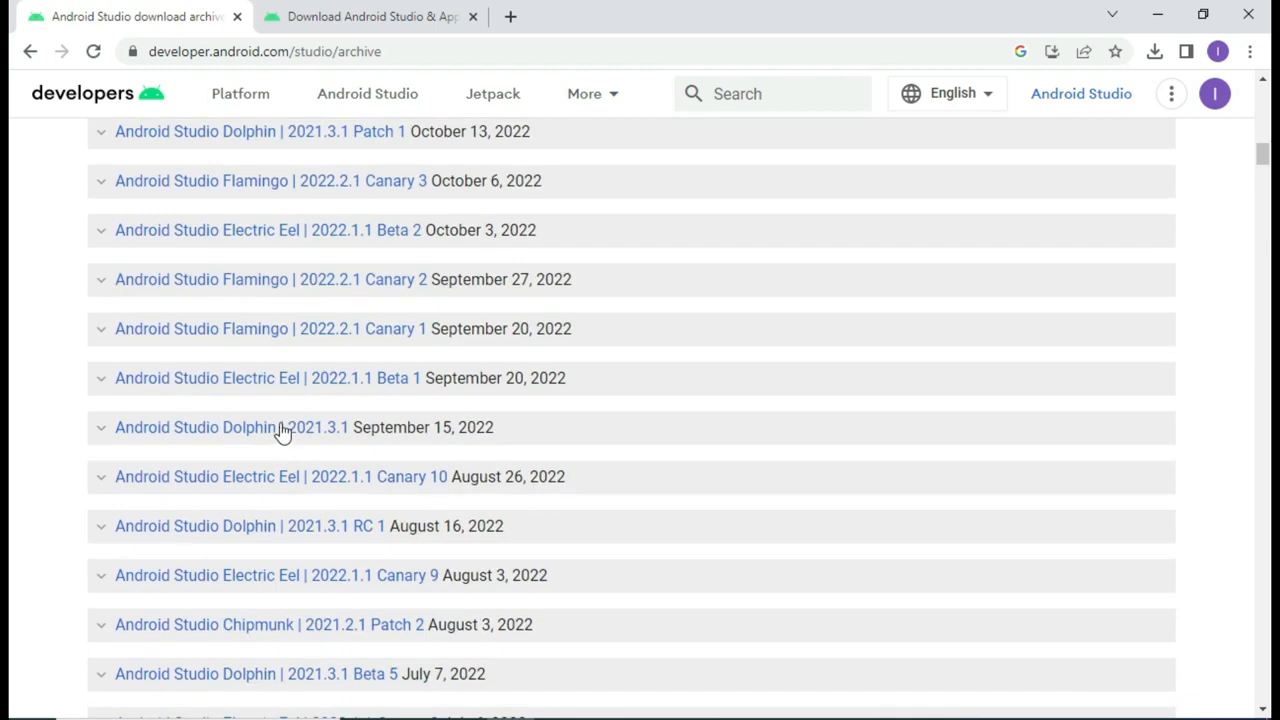
scroll(280, 390, up, 1)
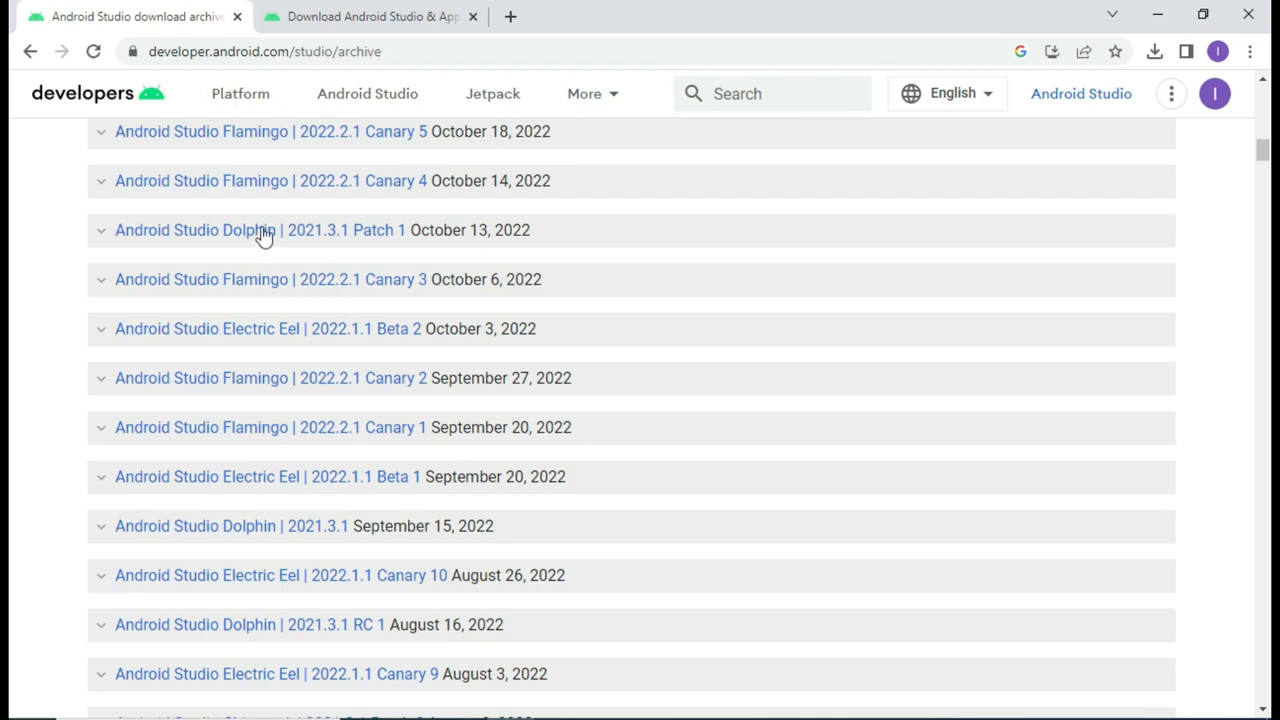
Step: Expand Dolphin 2021.3.1 Patch 1 and download the Windows 64-bit android-studio-2021.3.1.17-windows.exe
click(263, 232)
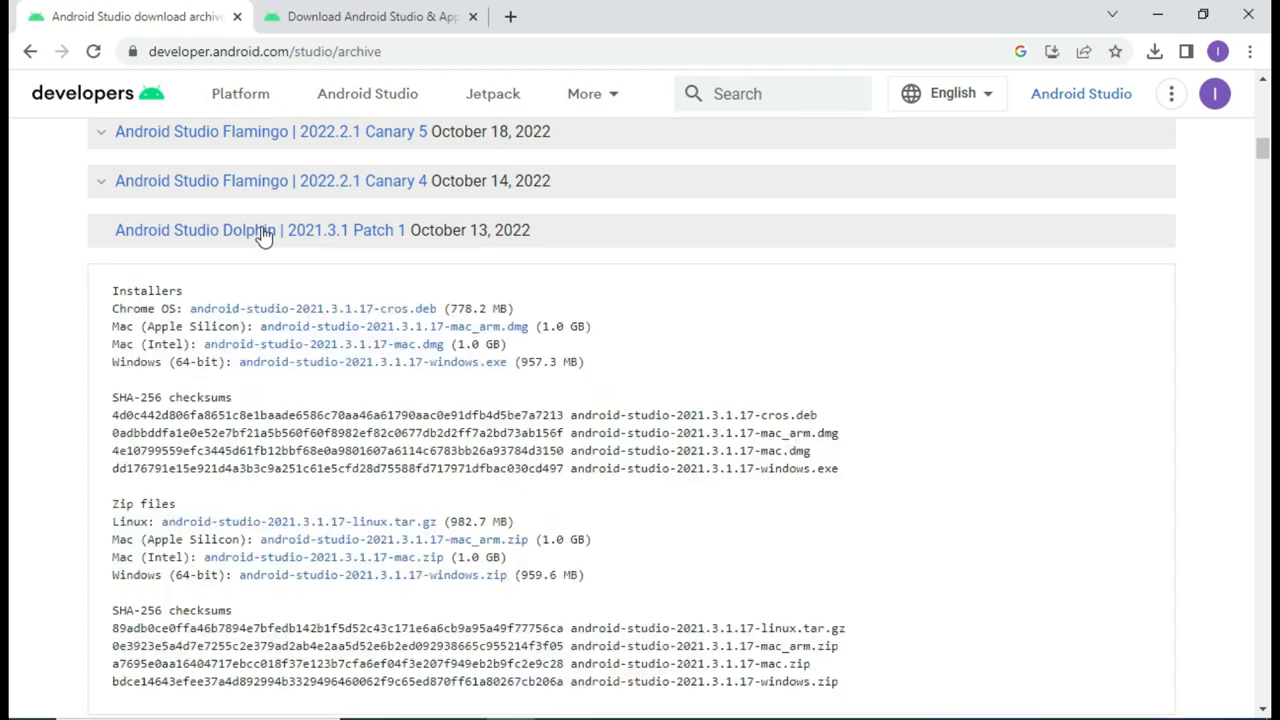
click(287, 366)
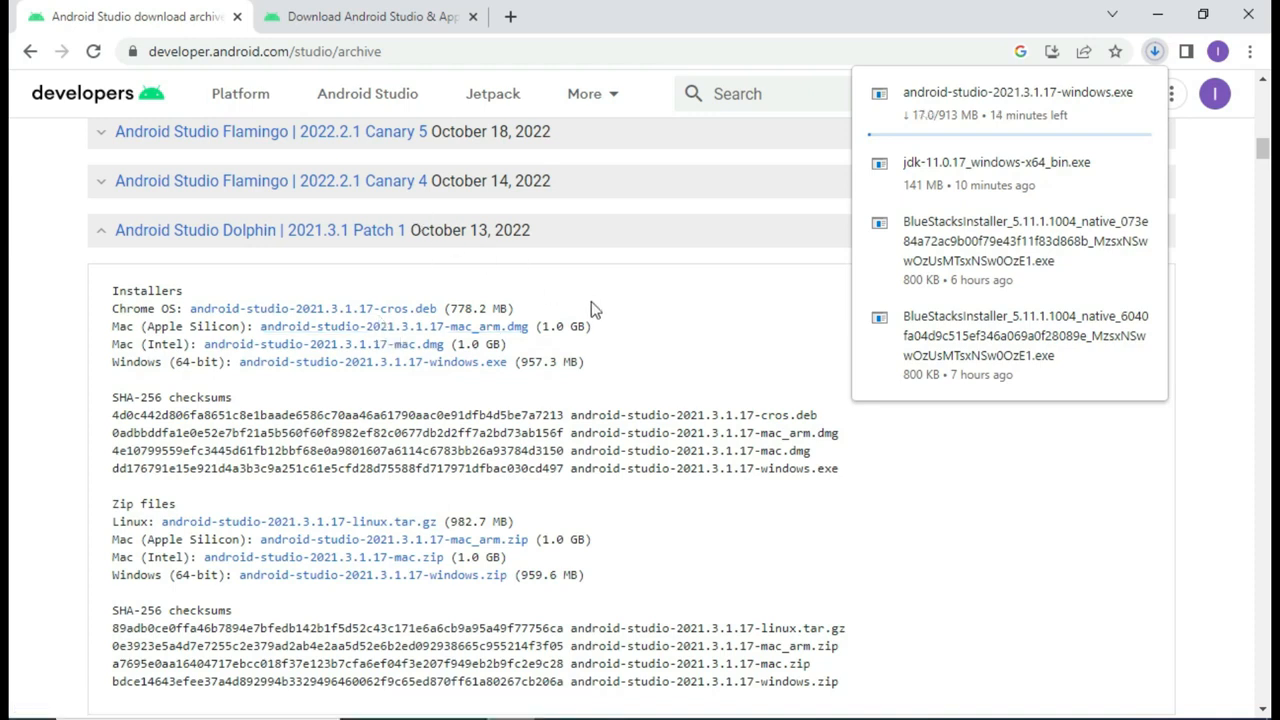
Step: Hide the screen recorder panel from the system tray
click(1026, 718)
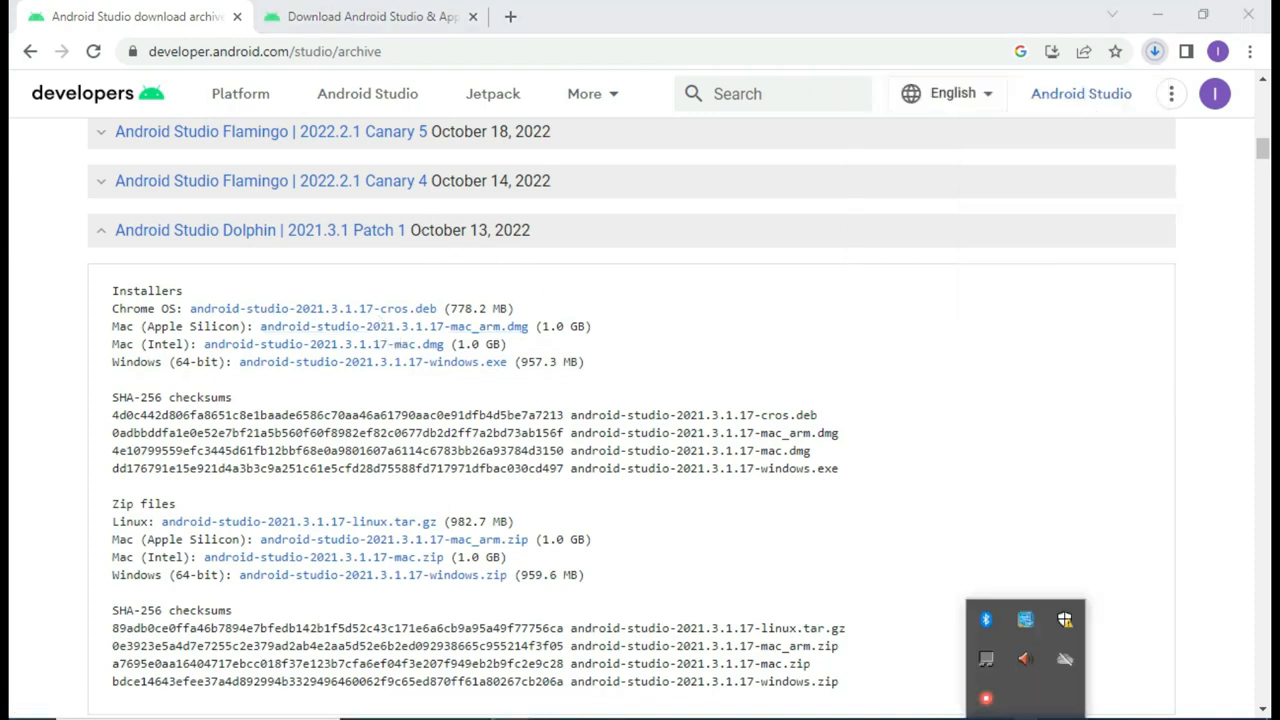
right_click(989, 692)
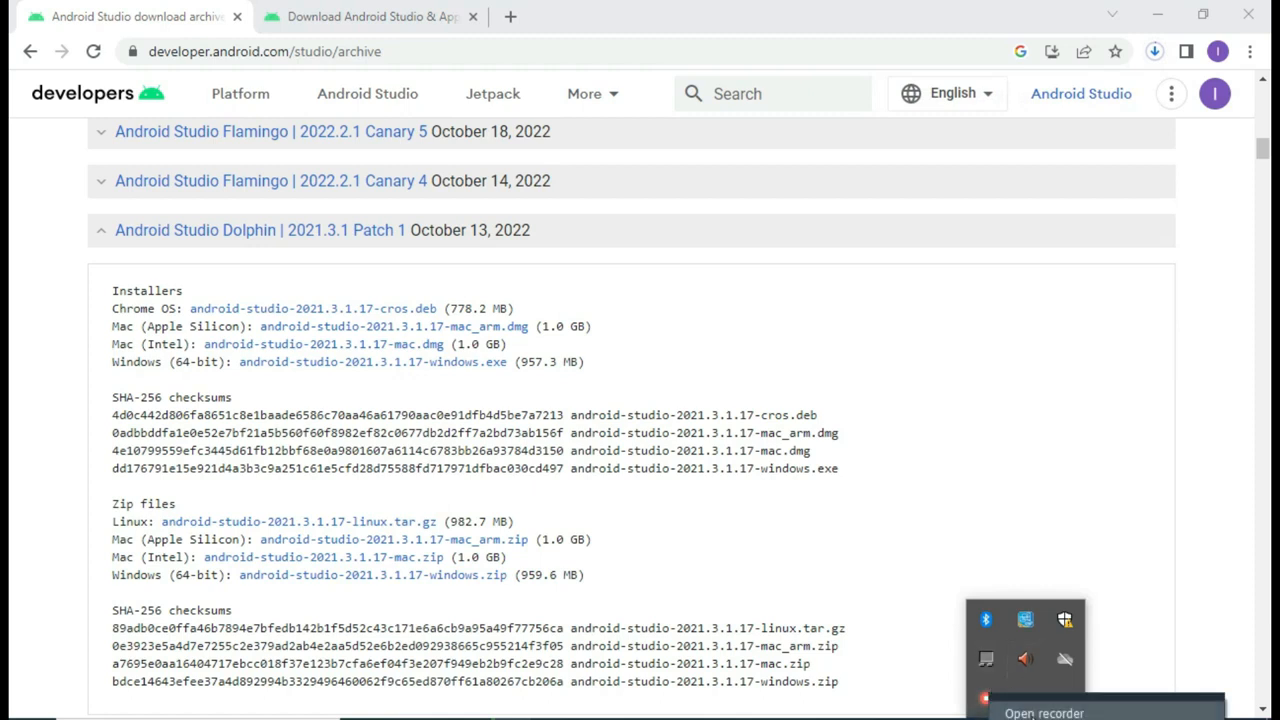
click(1010, 711)
click(1015, 636)
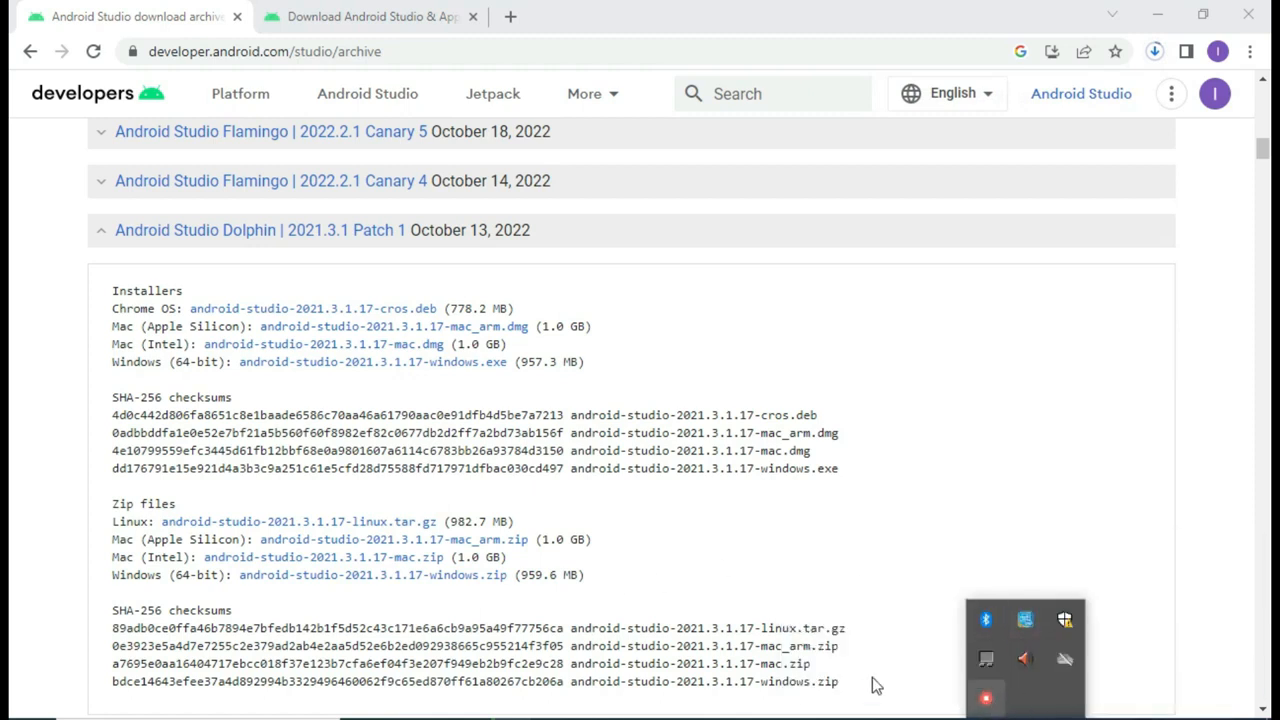
Step: Close the tray popup and scroll the download archives page back to the top
click(209, 561)
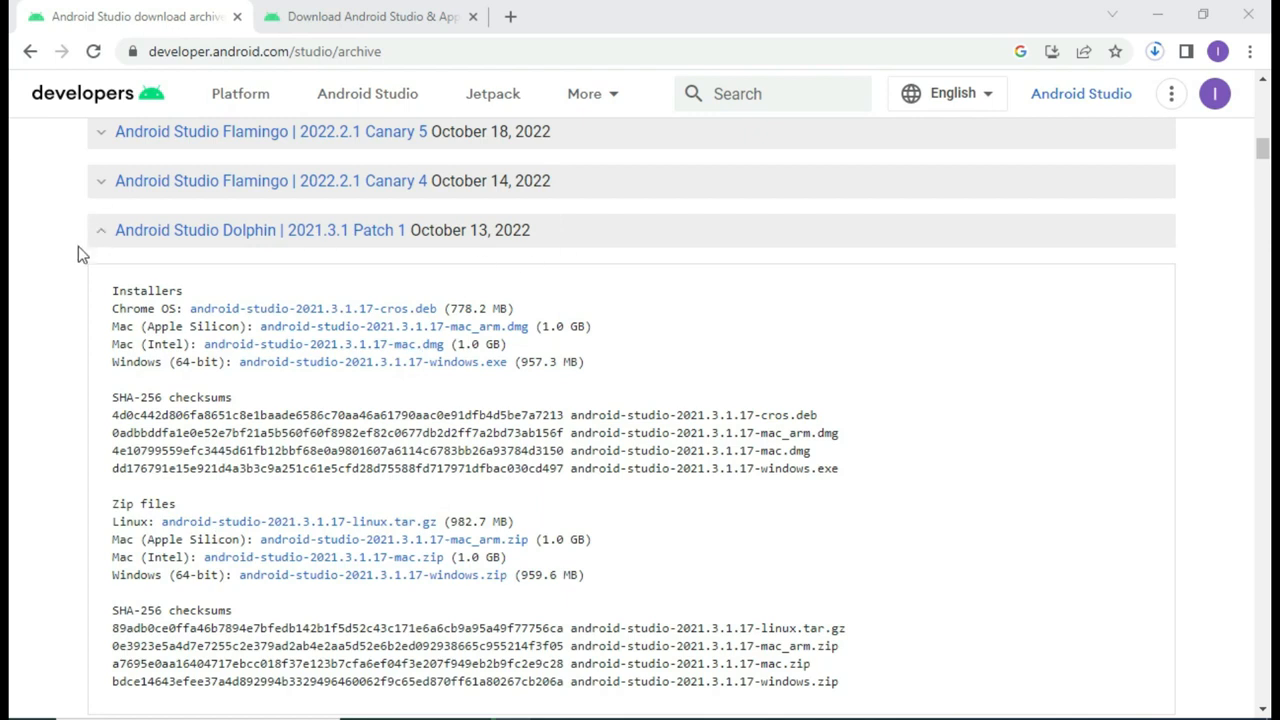
scroll(78, 246, up, 15)
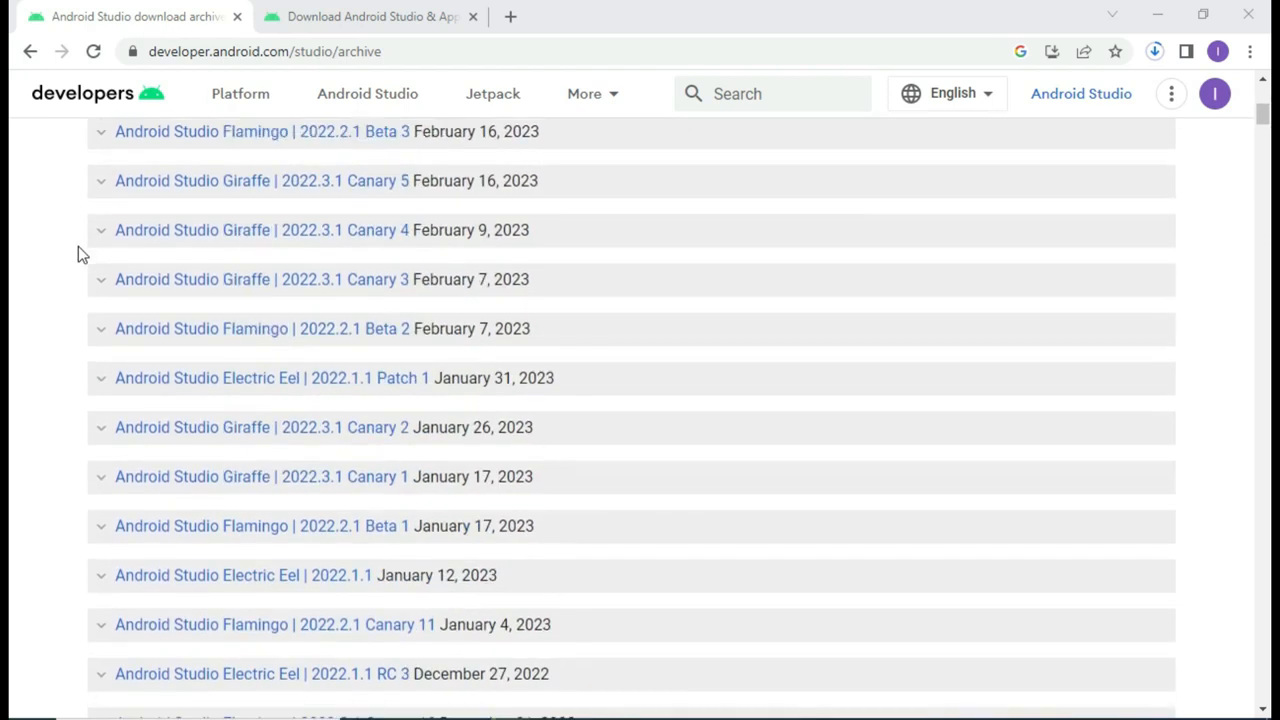
scroll(78, 246, up, 1)
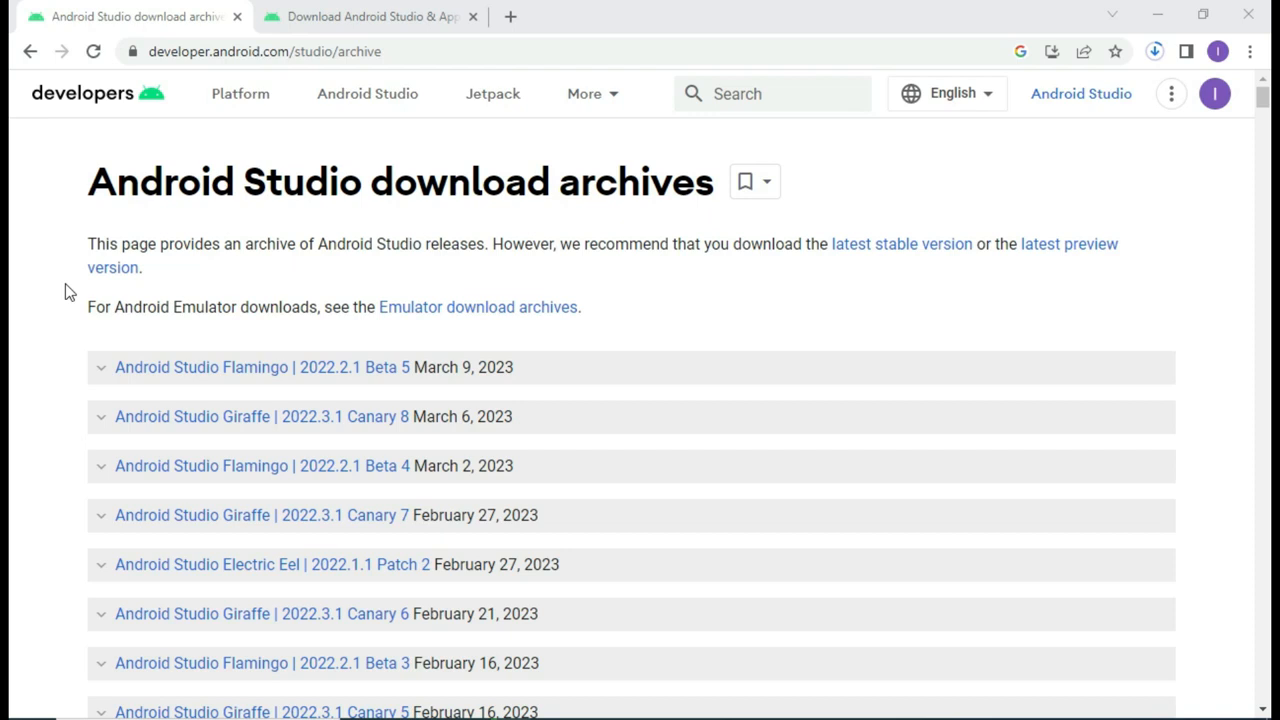
scroll(64, 285, down, 2)
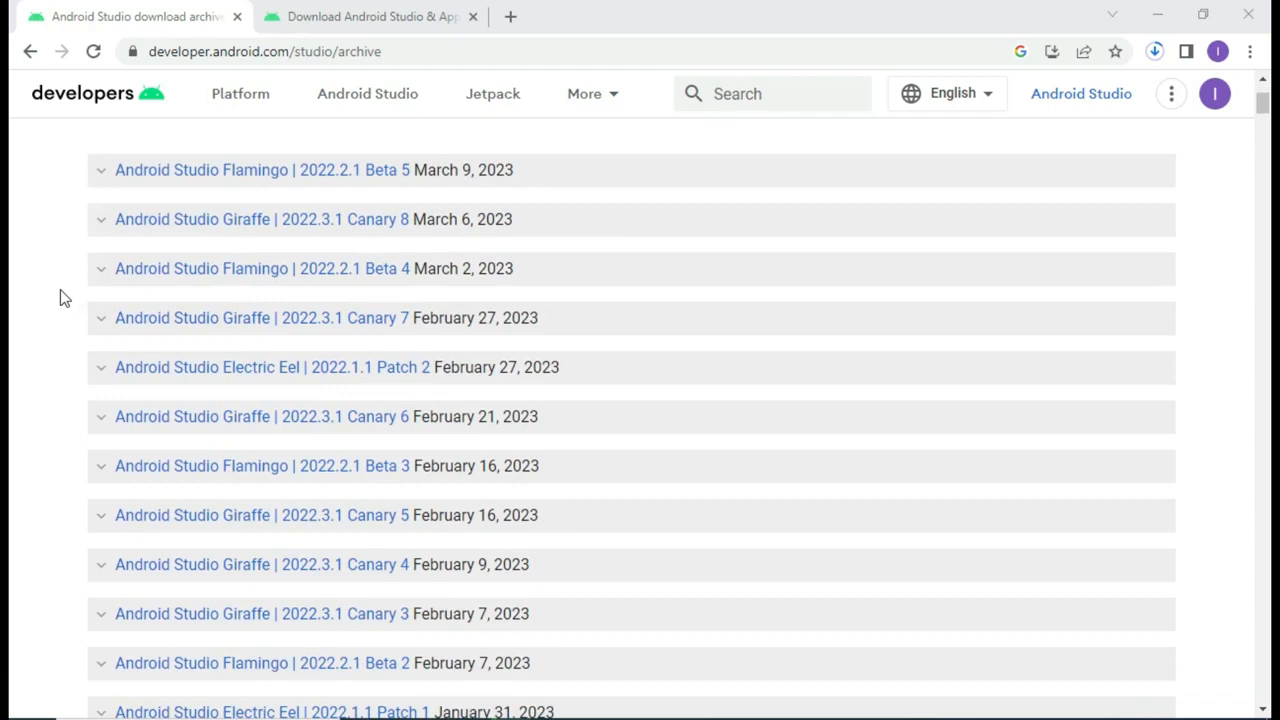
click(388, 14)
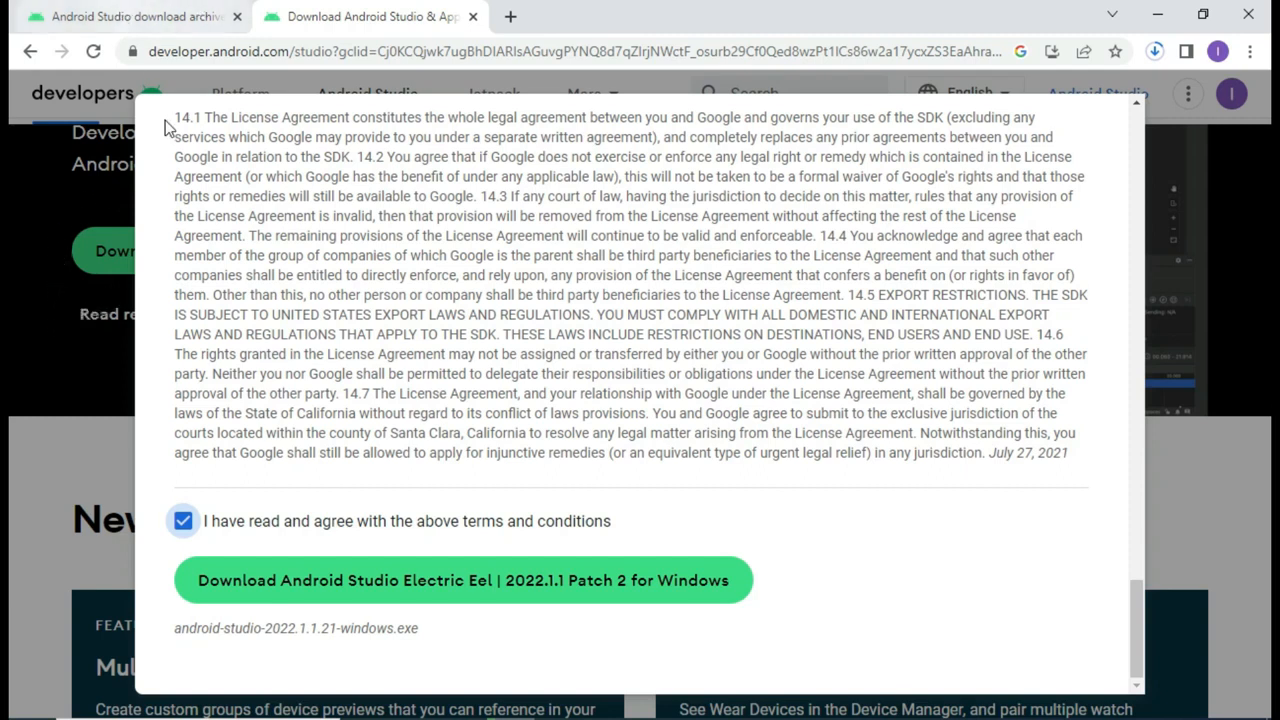
scroll(730, 390, up, 4)
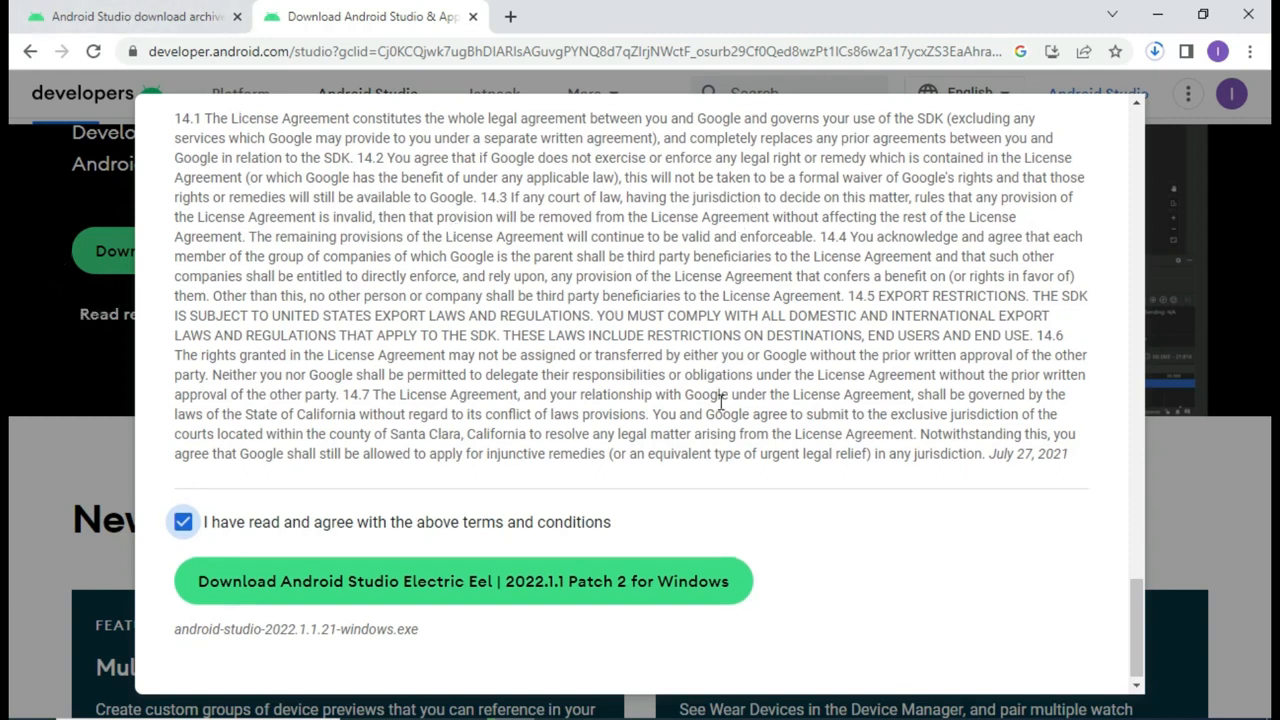
scroll(720, 401, up, 15)
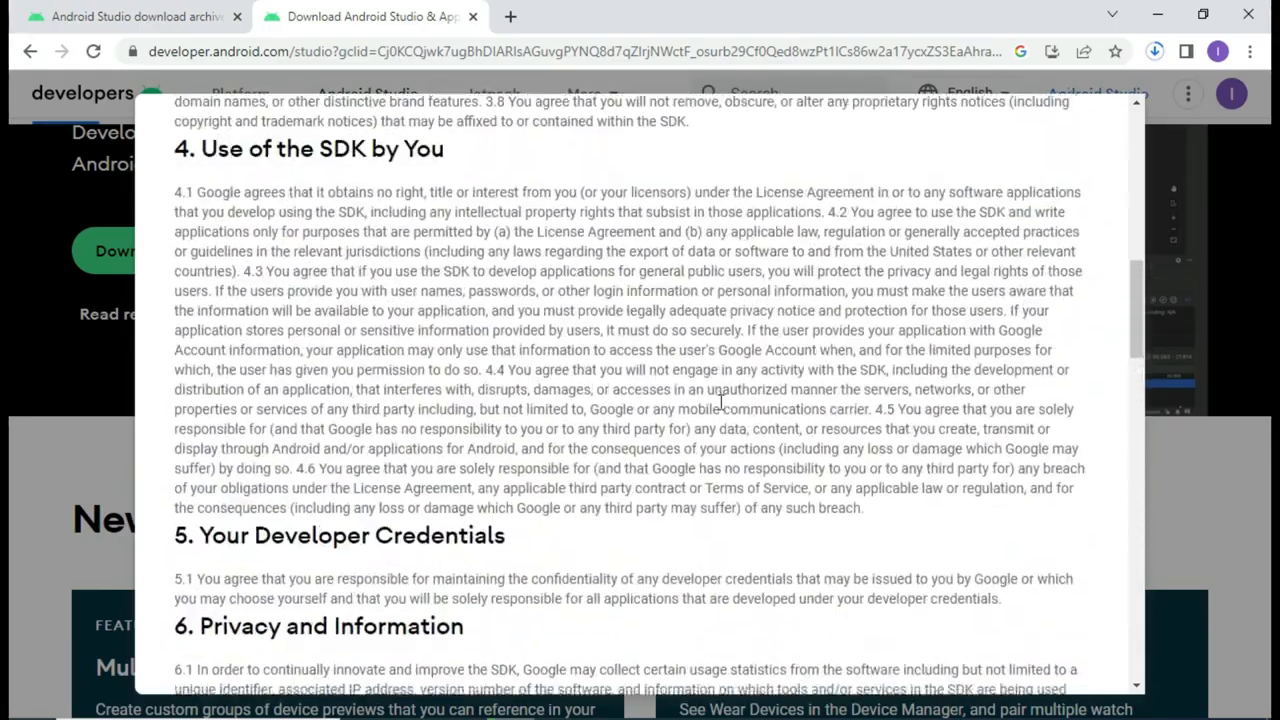
scroll(720, 401, up, 7)
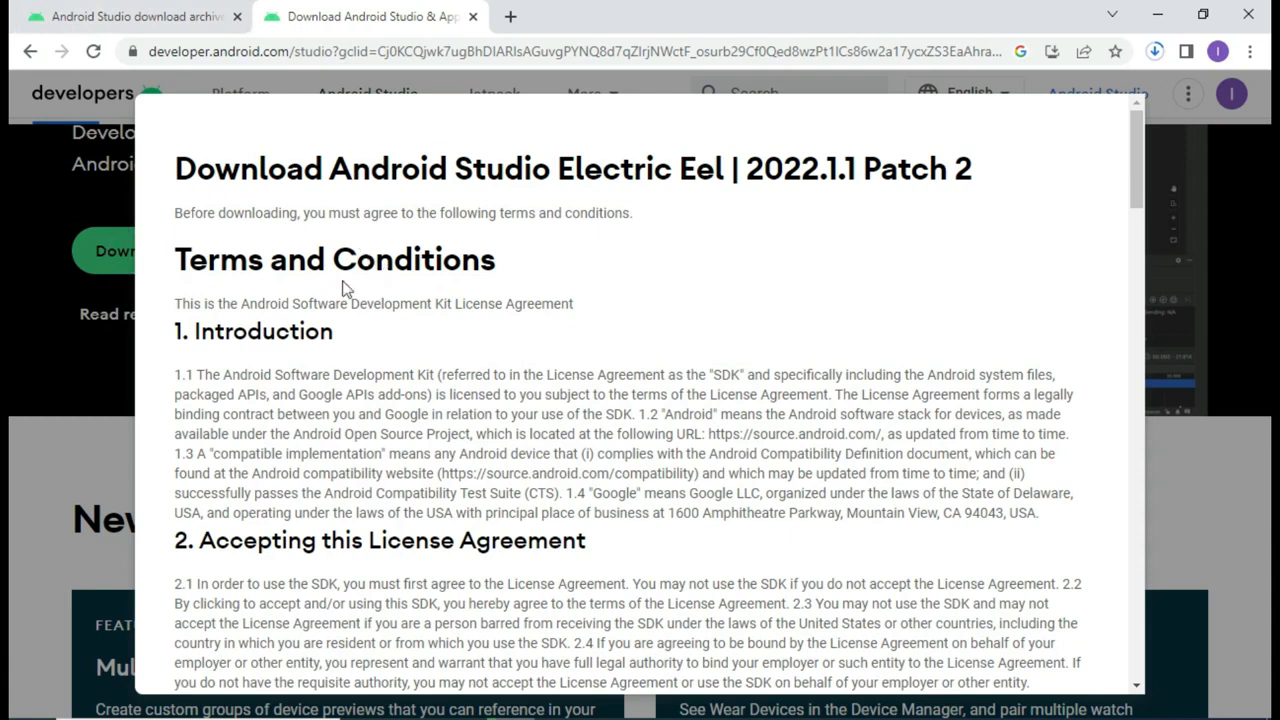
click(141, 12)
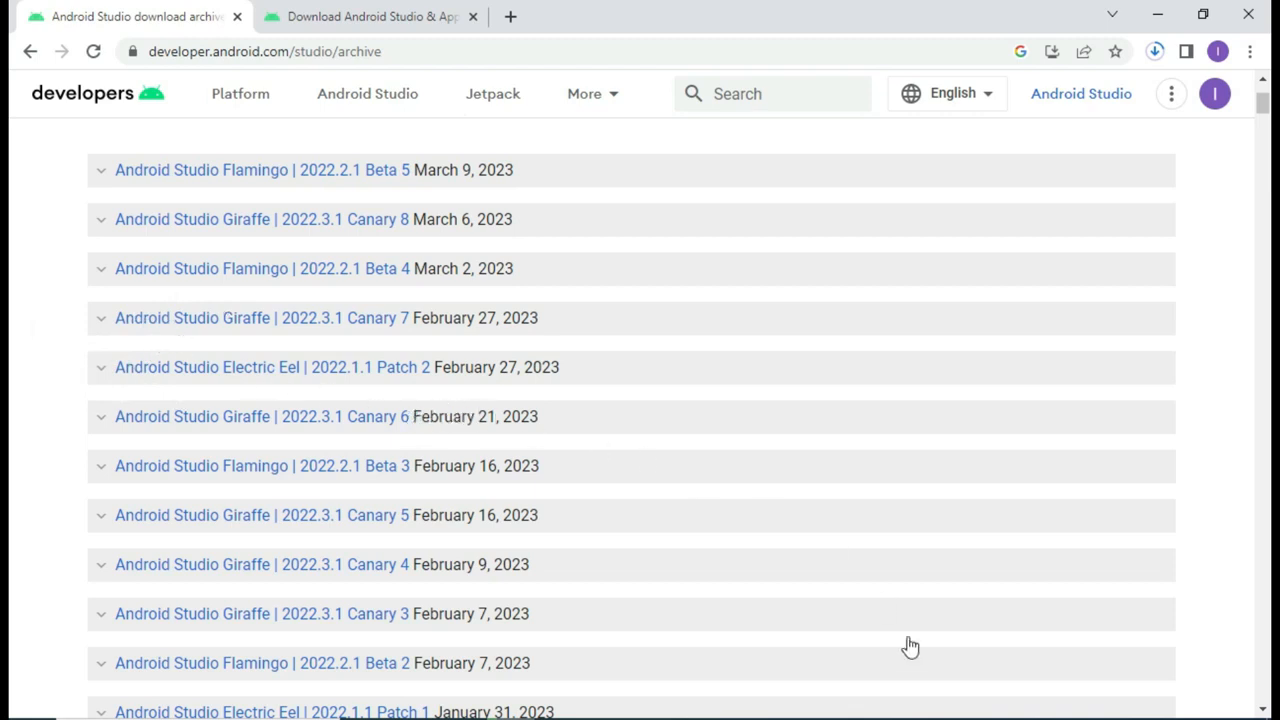
click(950, 719)
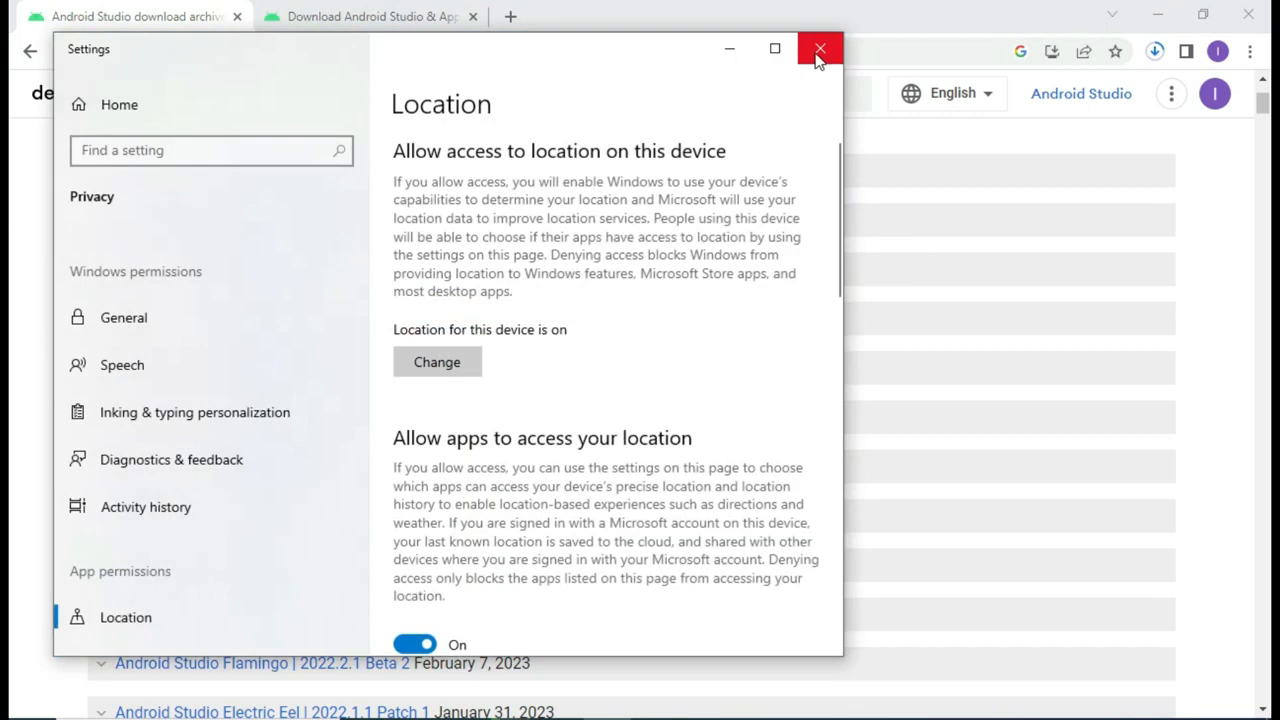
click(818, 49)
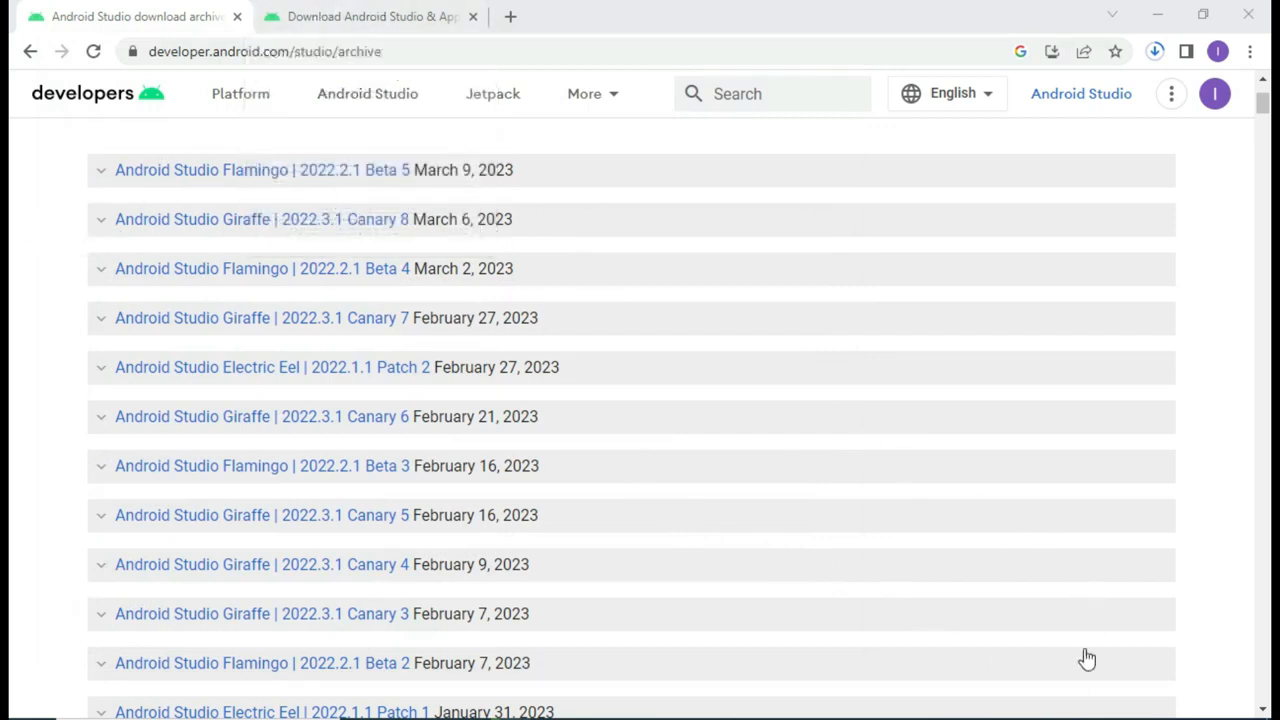
click(1027, 719)
click(1027, 719)
click(360, 8)
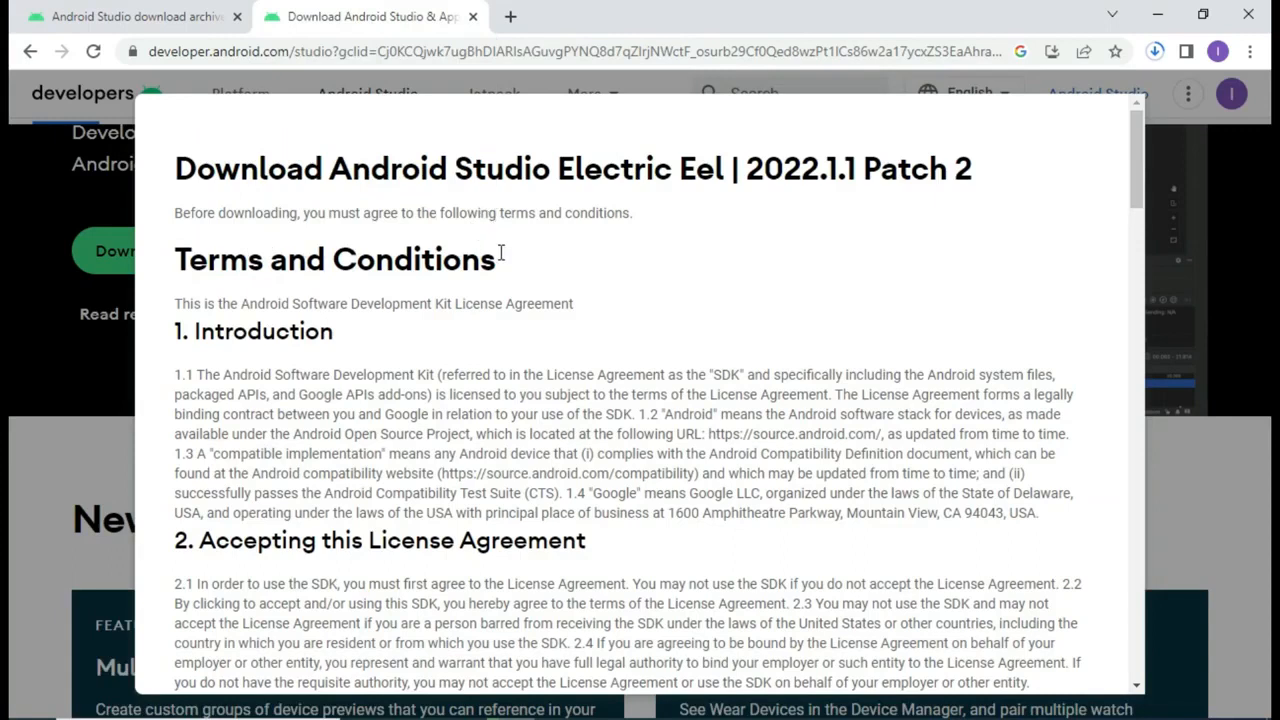
click(117, 10)
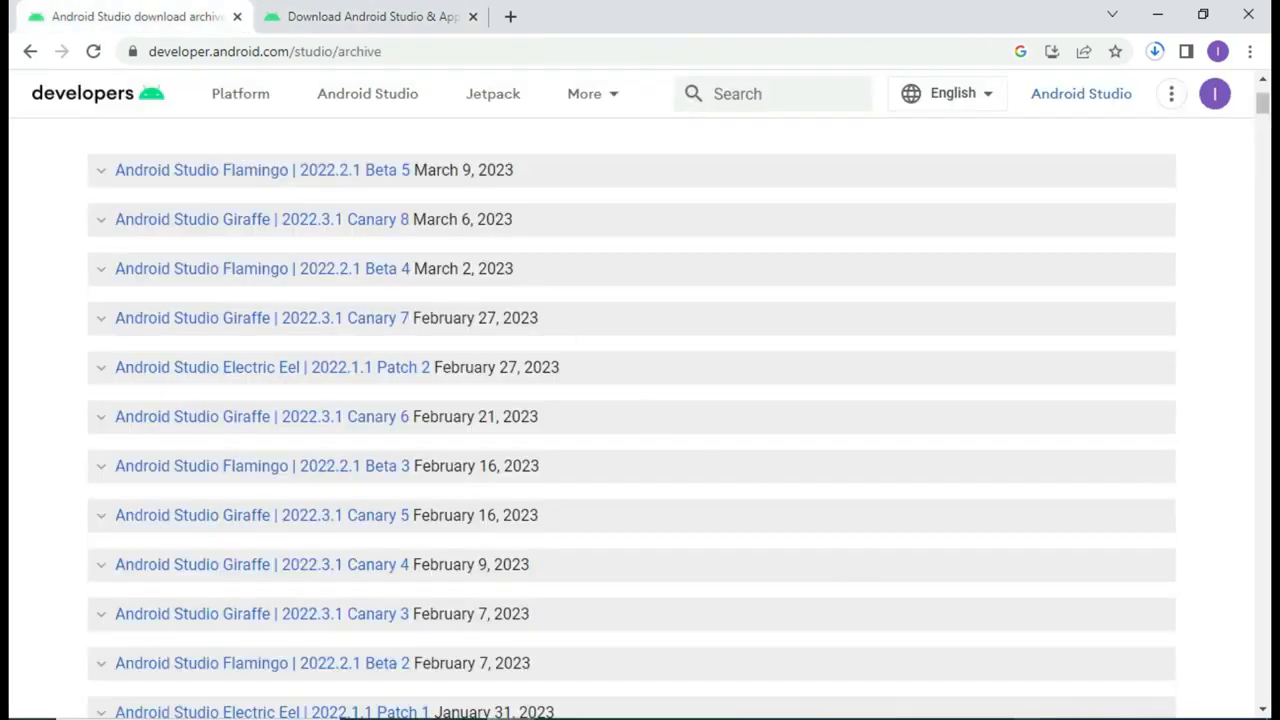
click(1025, 716)
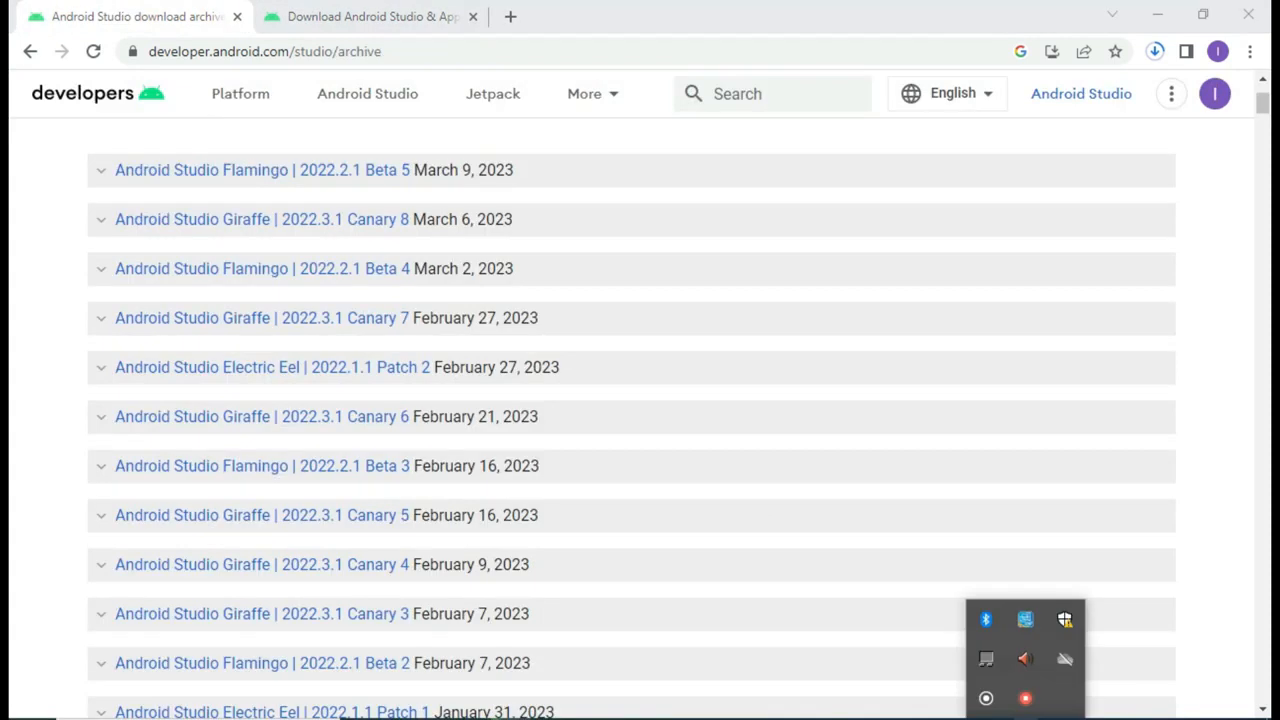
right_click(1026, 700)
click(1058, 655)
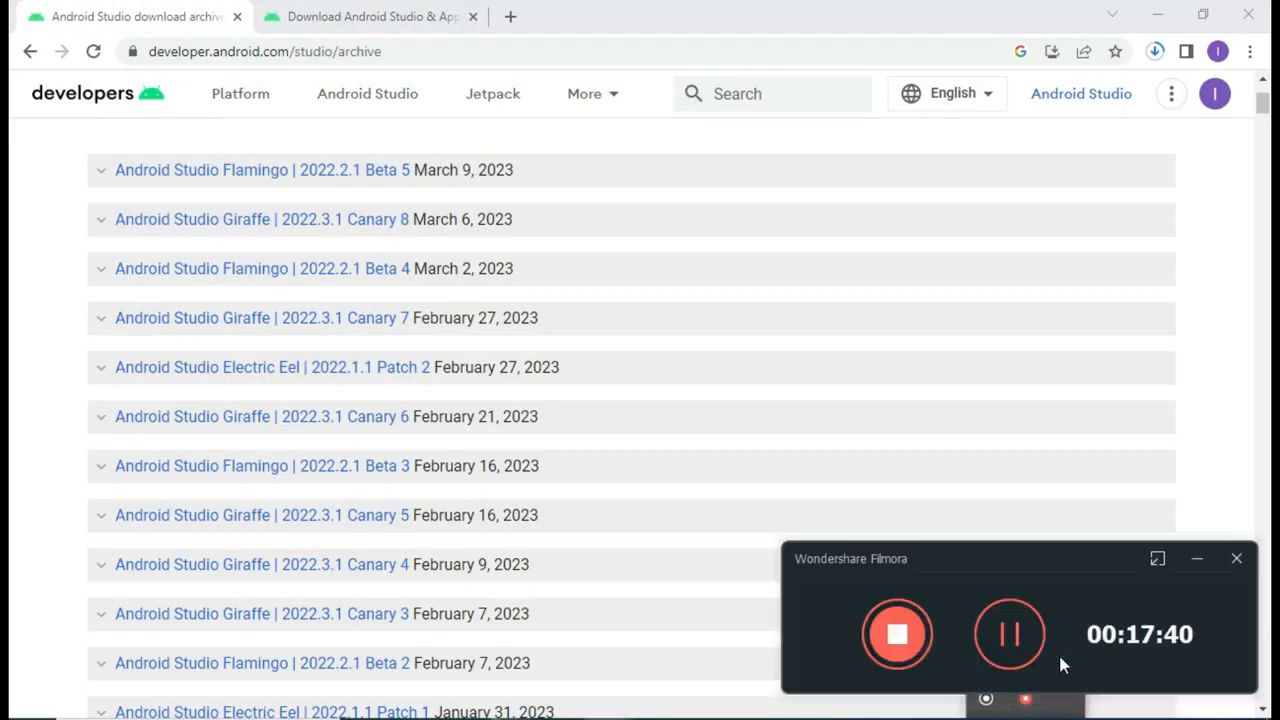
click(1009, 650)
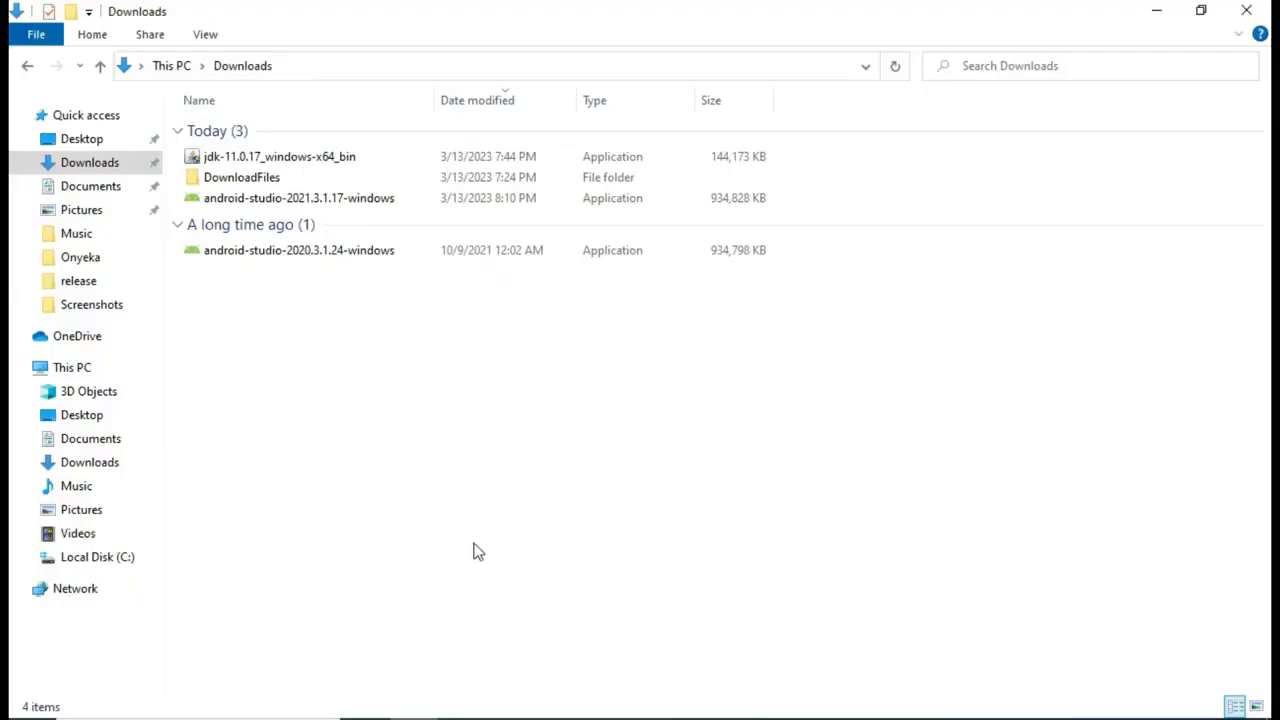
Step: Run the android-studio-2021.3.1.17-windows installer from the Downloads folder
click(443, 201)
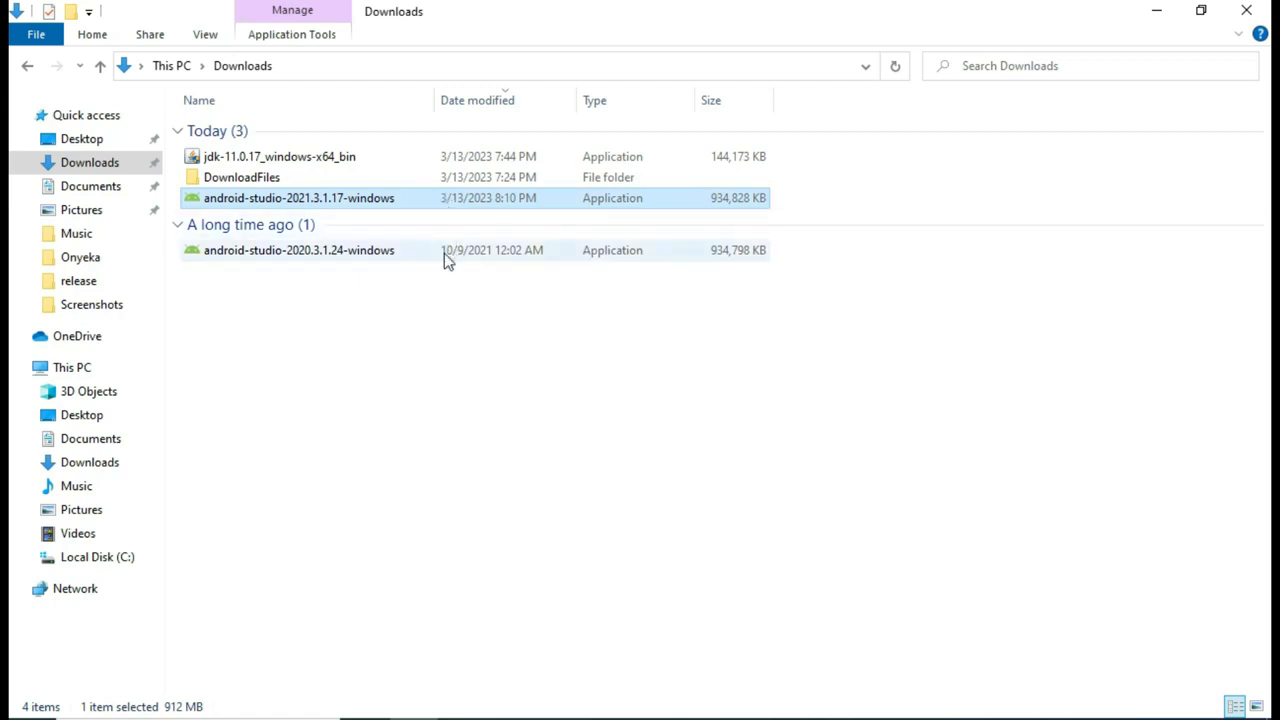
click(465, 300)
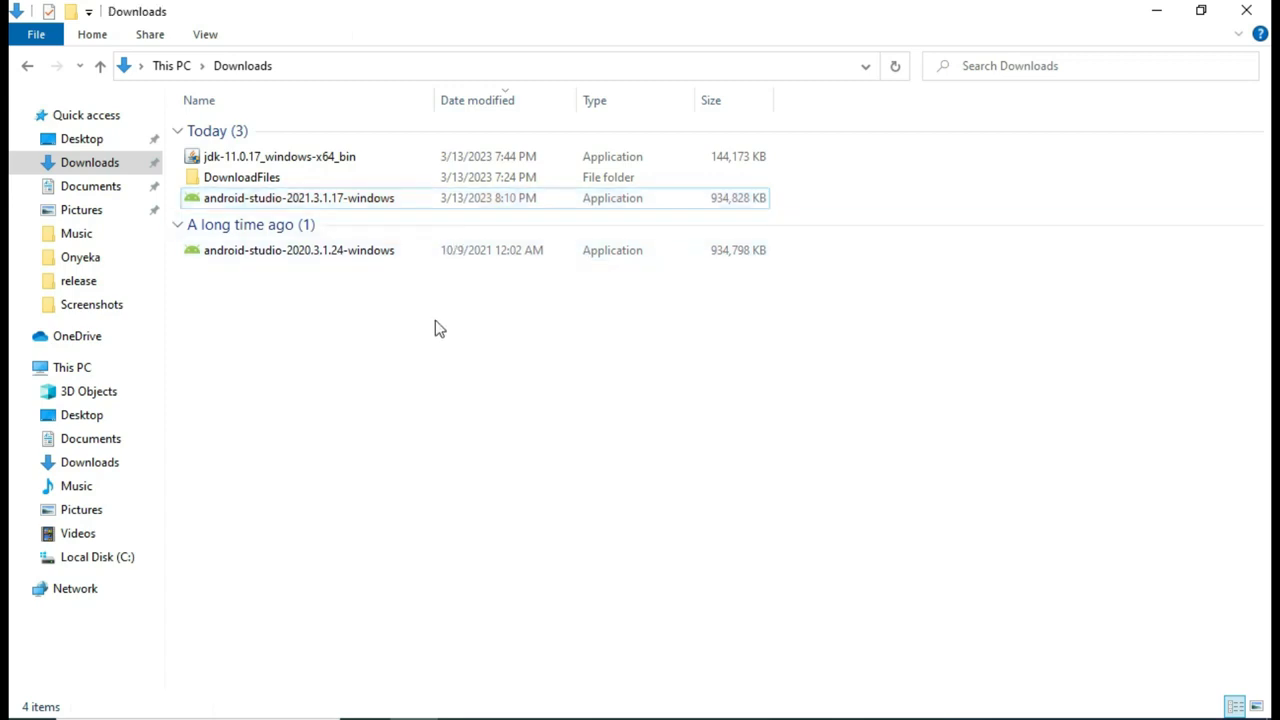
double_click(389, 203)
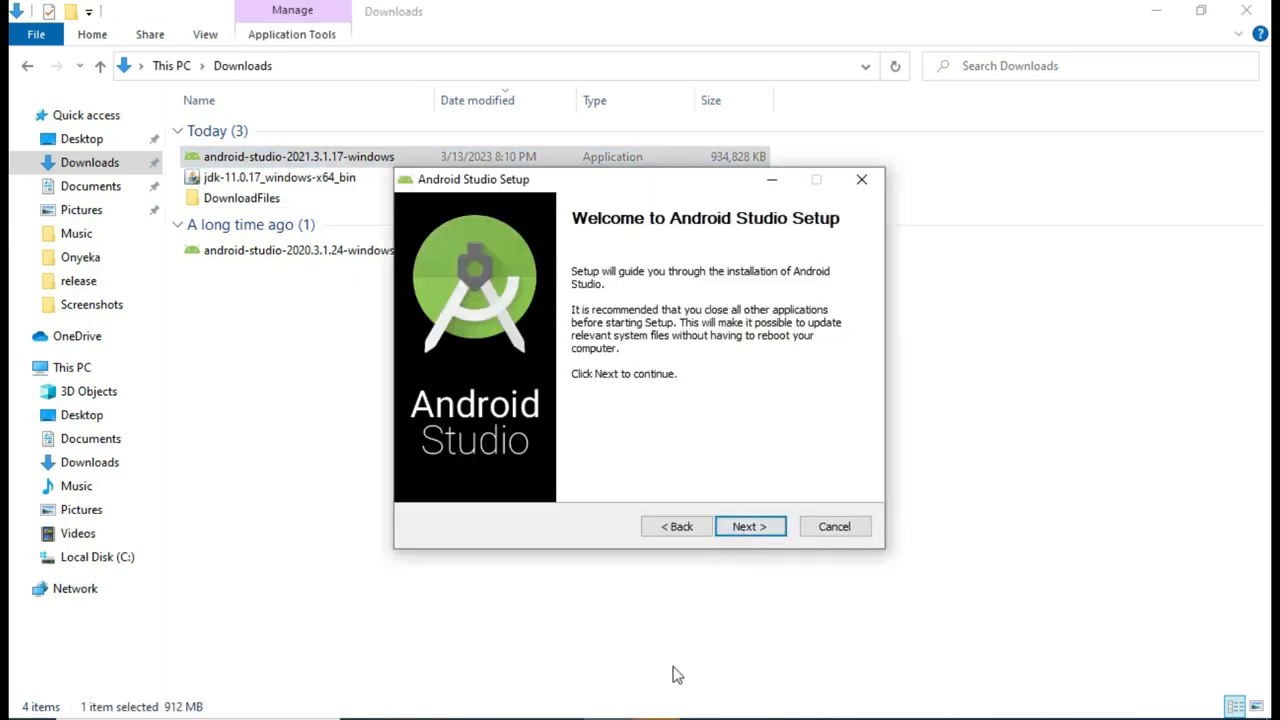
Step: Dismiss the privileges error, install with default components and location, and finish with Start Android Studio checked
click(676, 718)
click(790, 435)
click(754, 533)
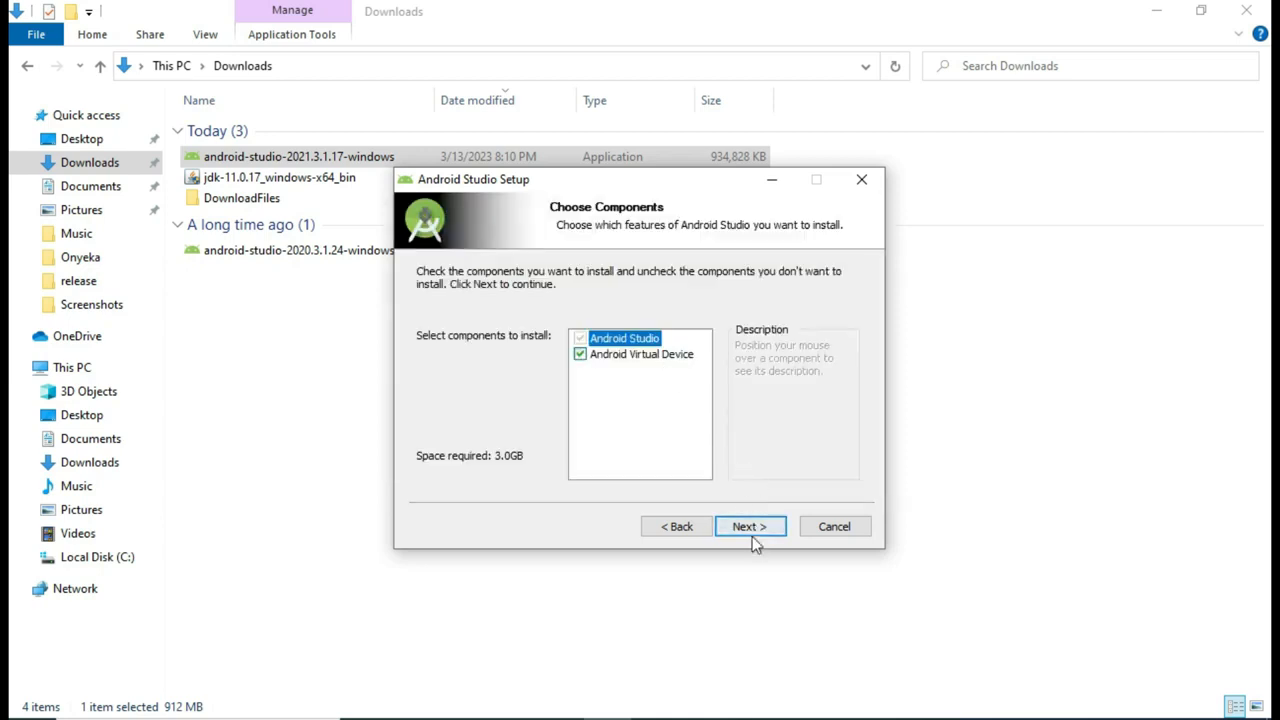
click(750, 527)
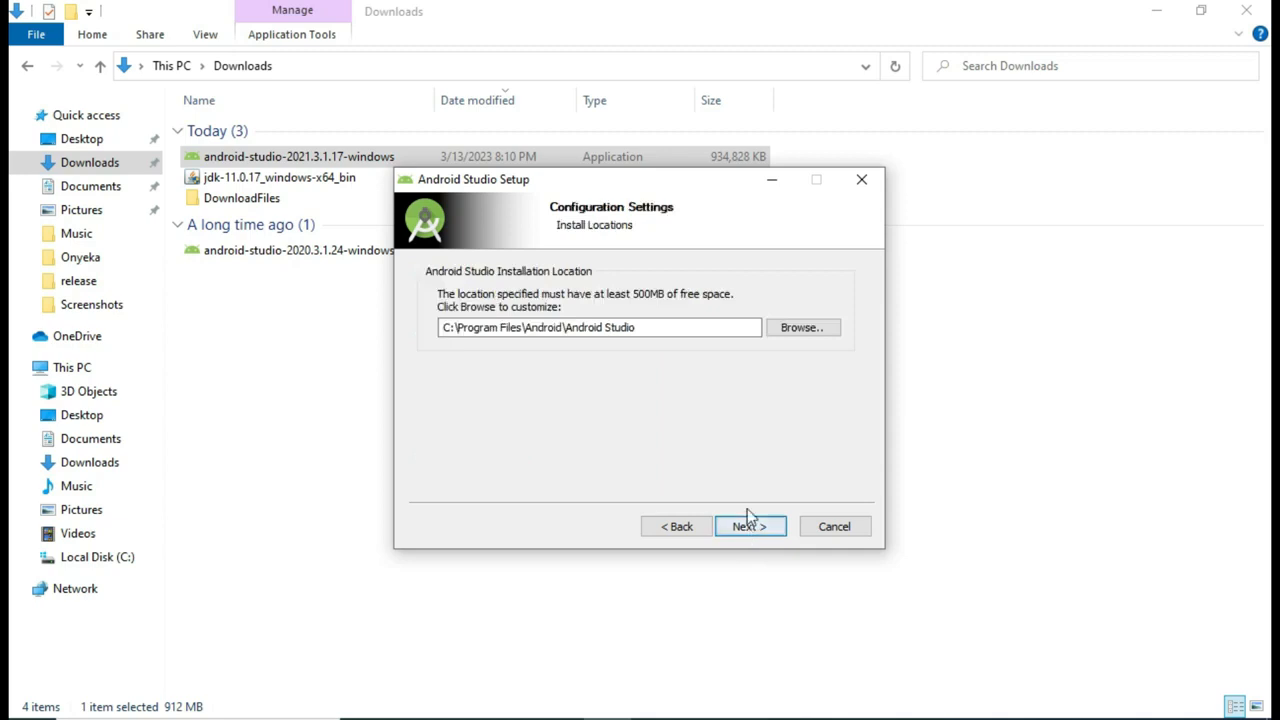
click(750, 527)
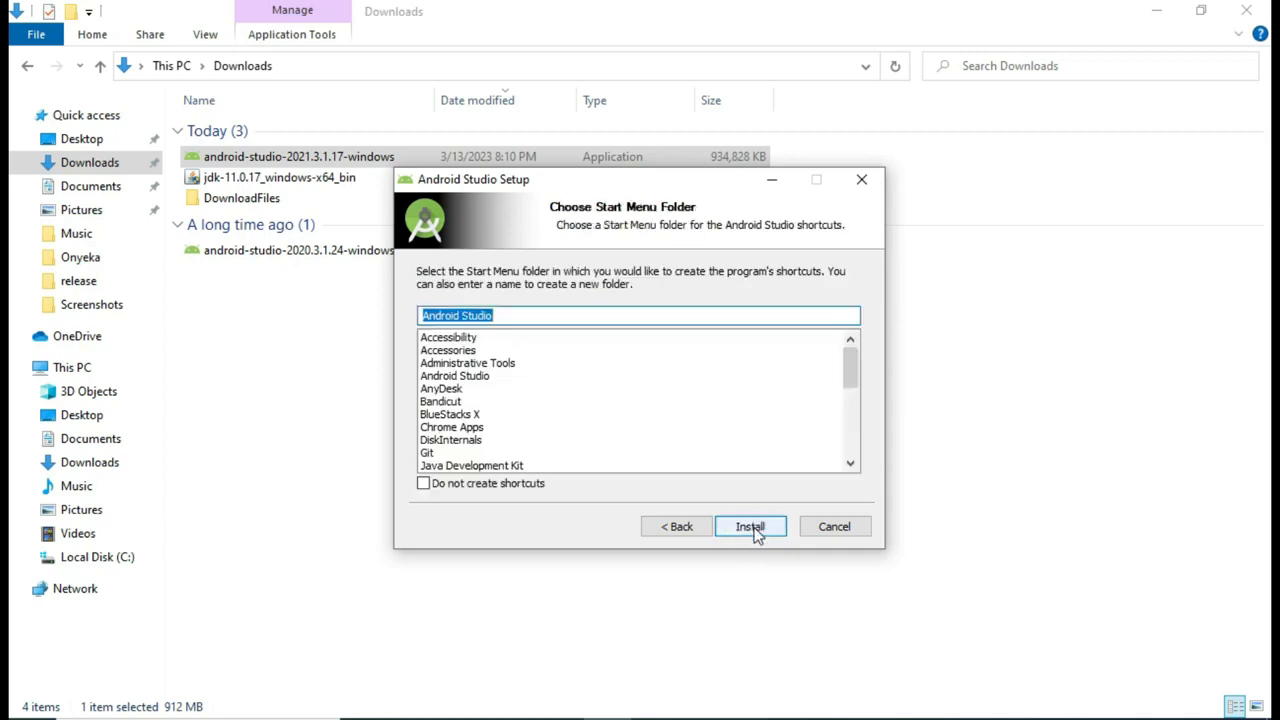
click(752, 527)
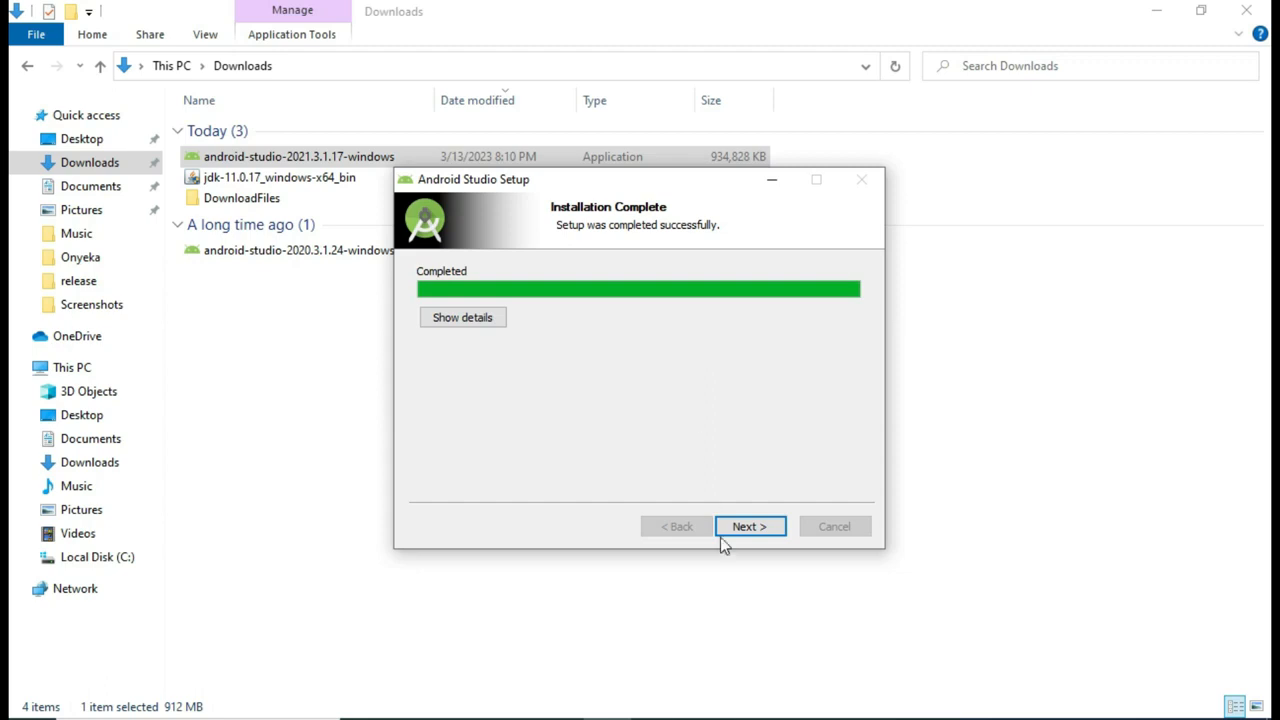
click(756, 535)
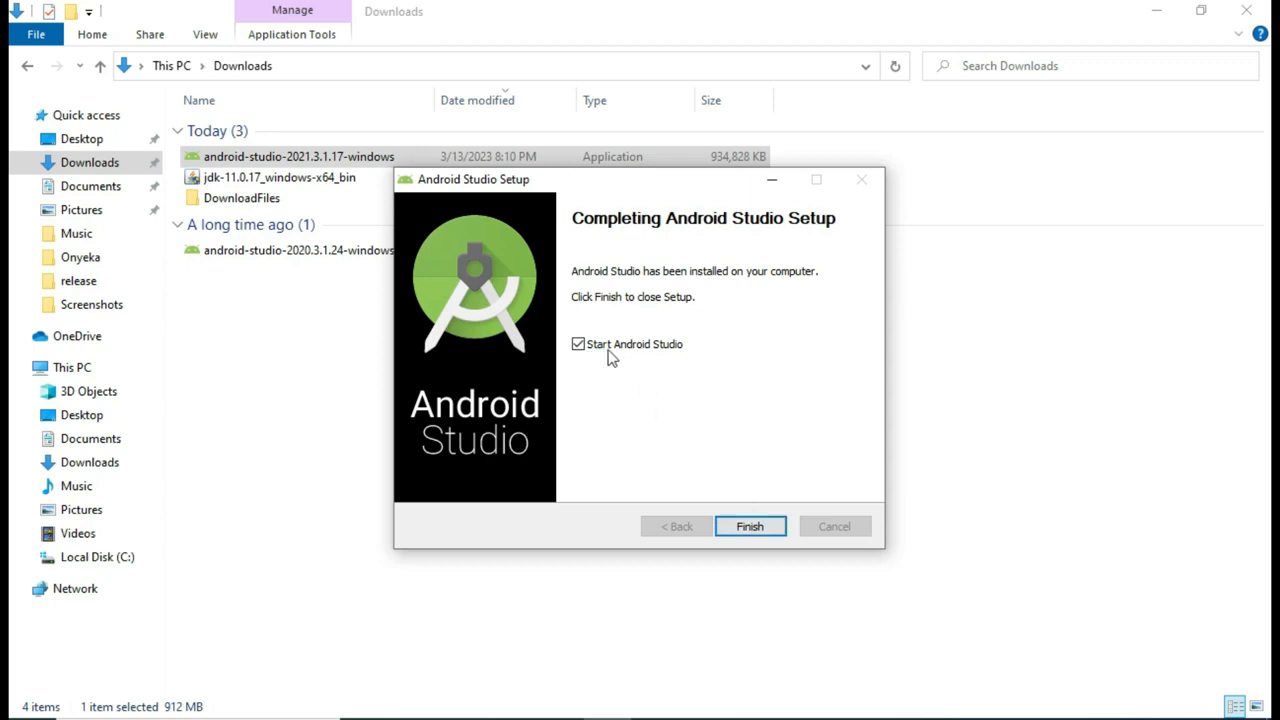
click(752, 528)
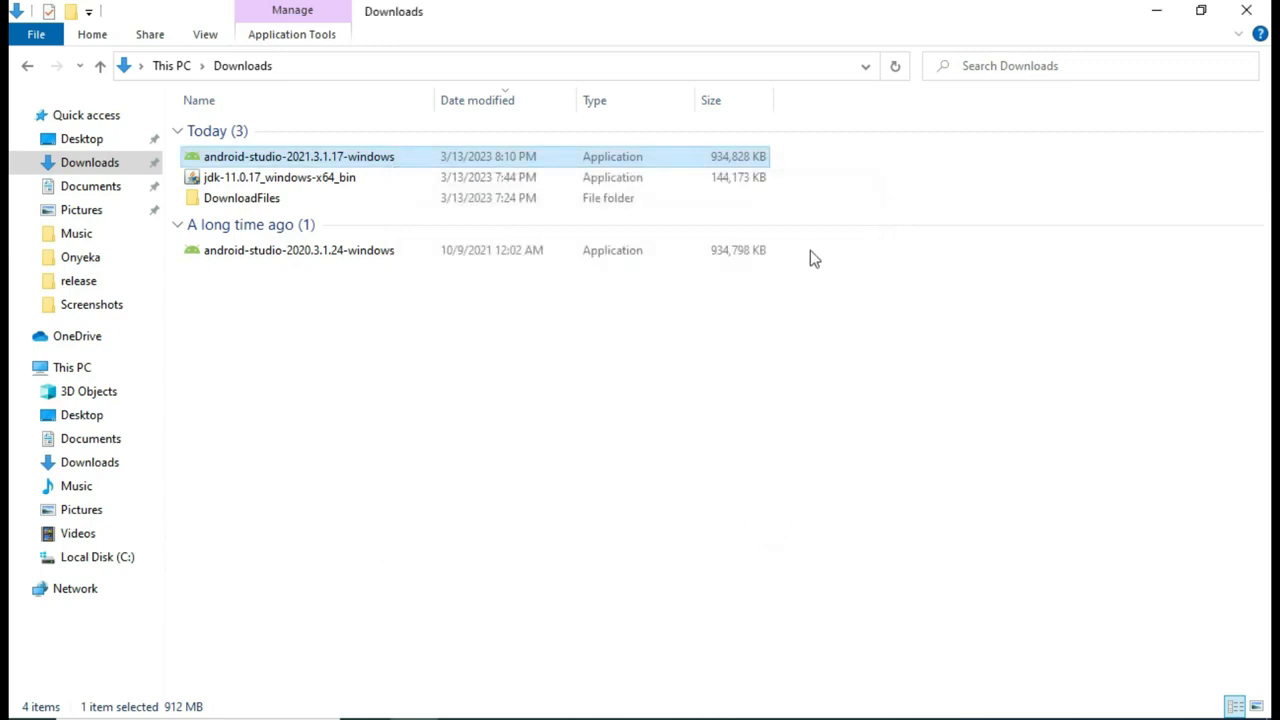
Step: Choose Do not import settings so Android Studio starts fresh
click(67, 143)
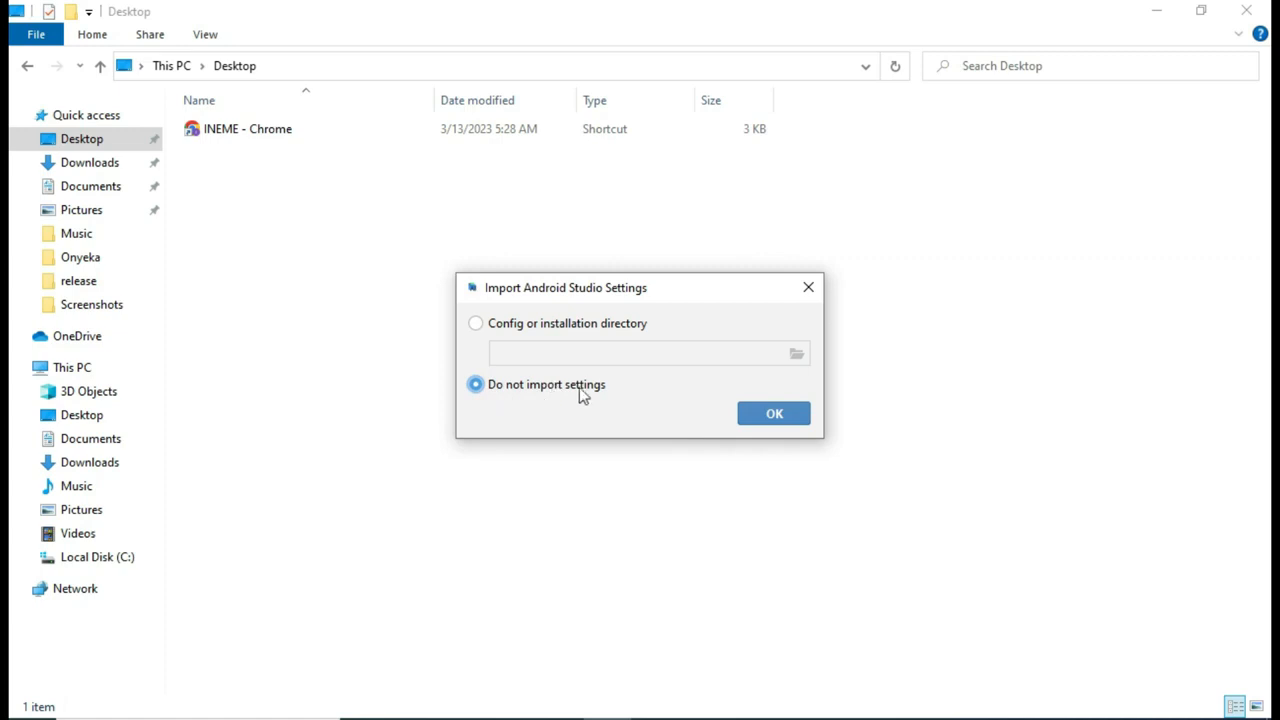
click(778, 421)
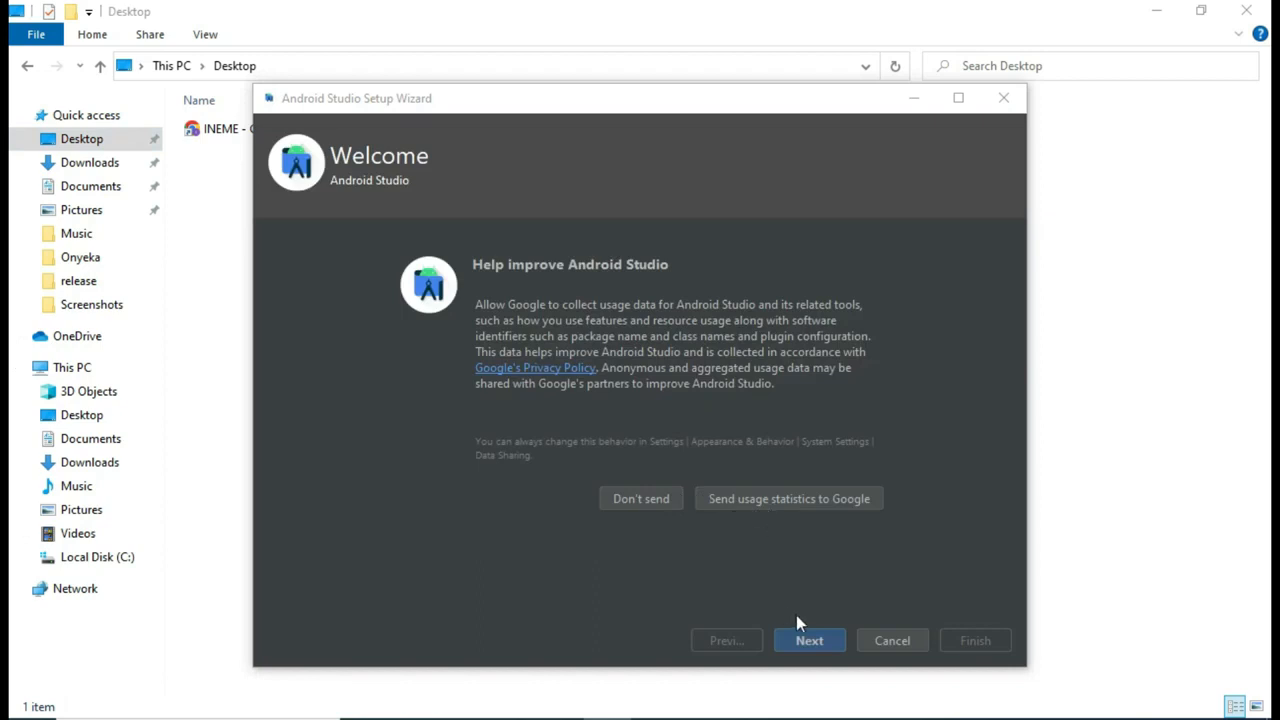
Step: Choose Don't send for usage statistics, keep the Standard install type, and pick the Light theme
click(644, 499)
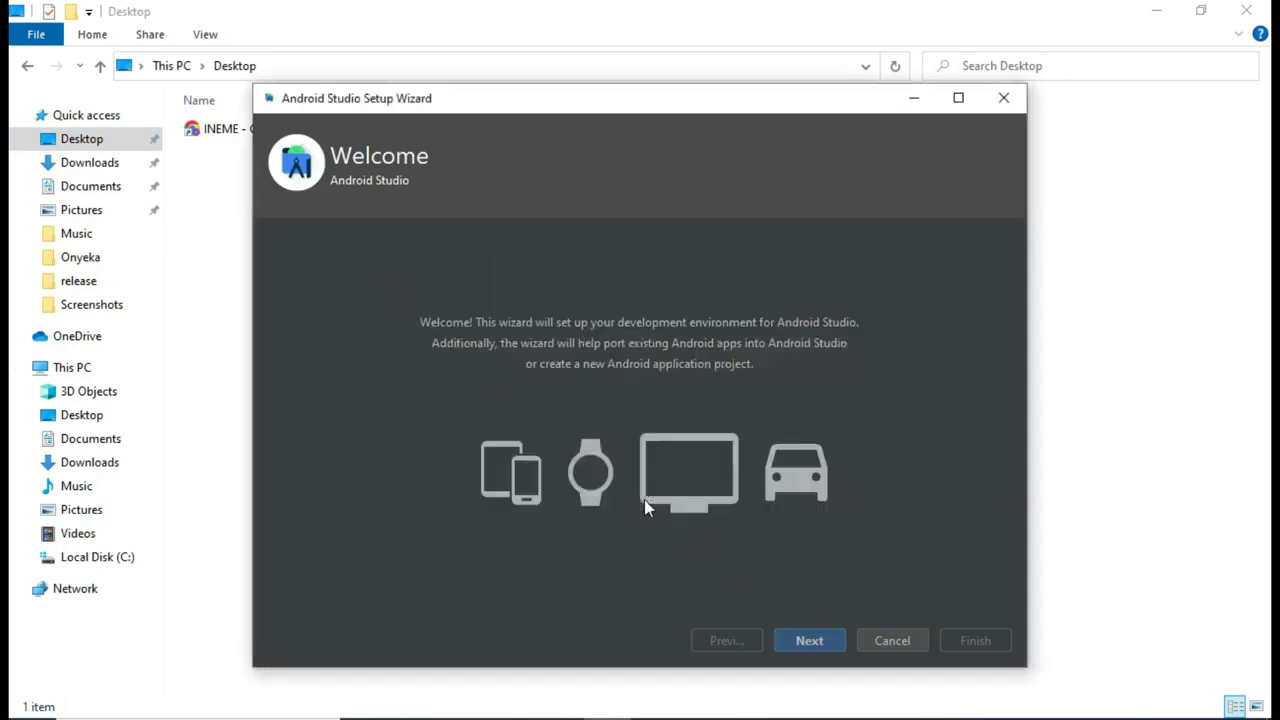
click(802, 642)
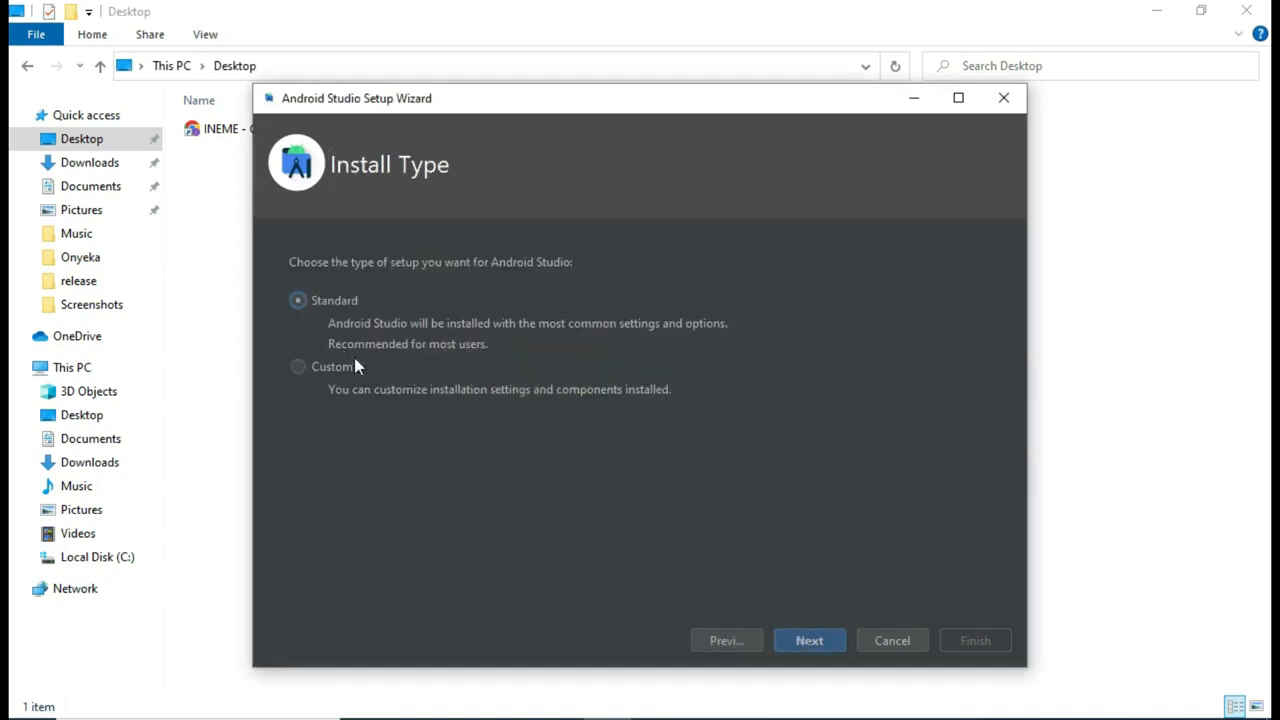
click(806, 641)
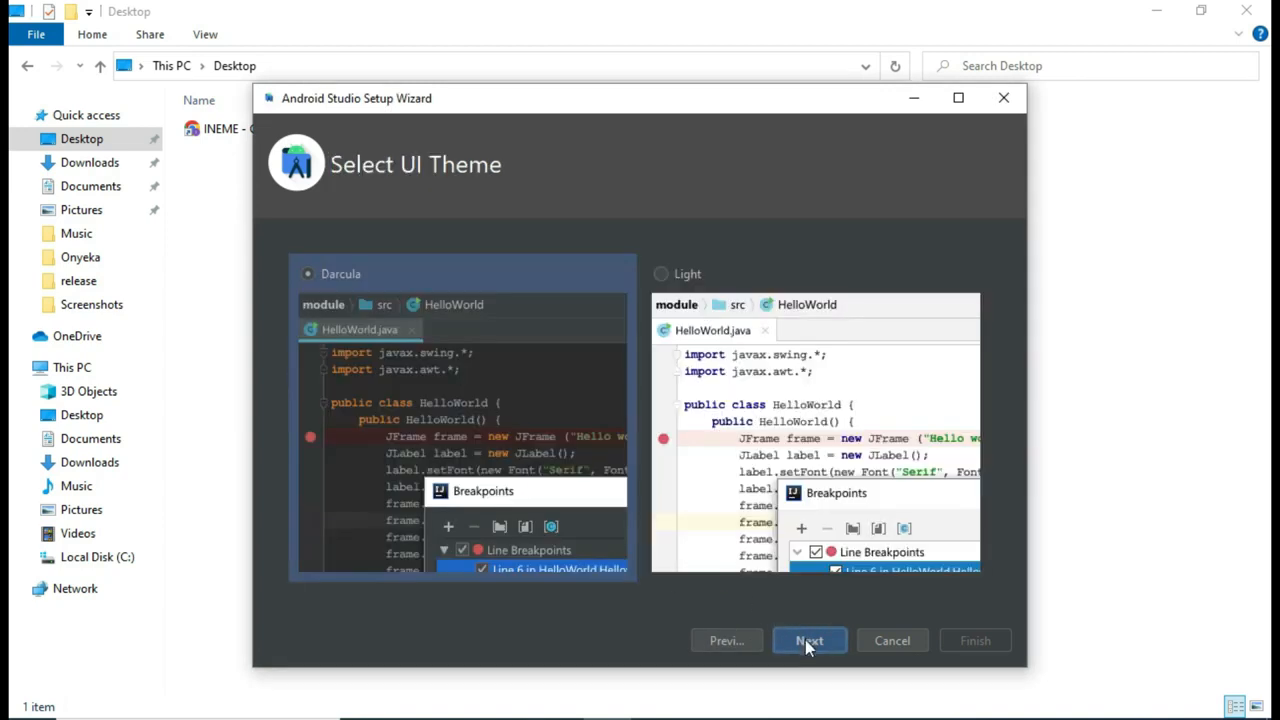
click(775, 456)
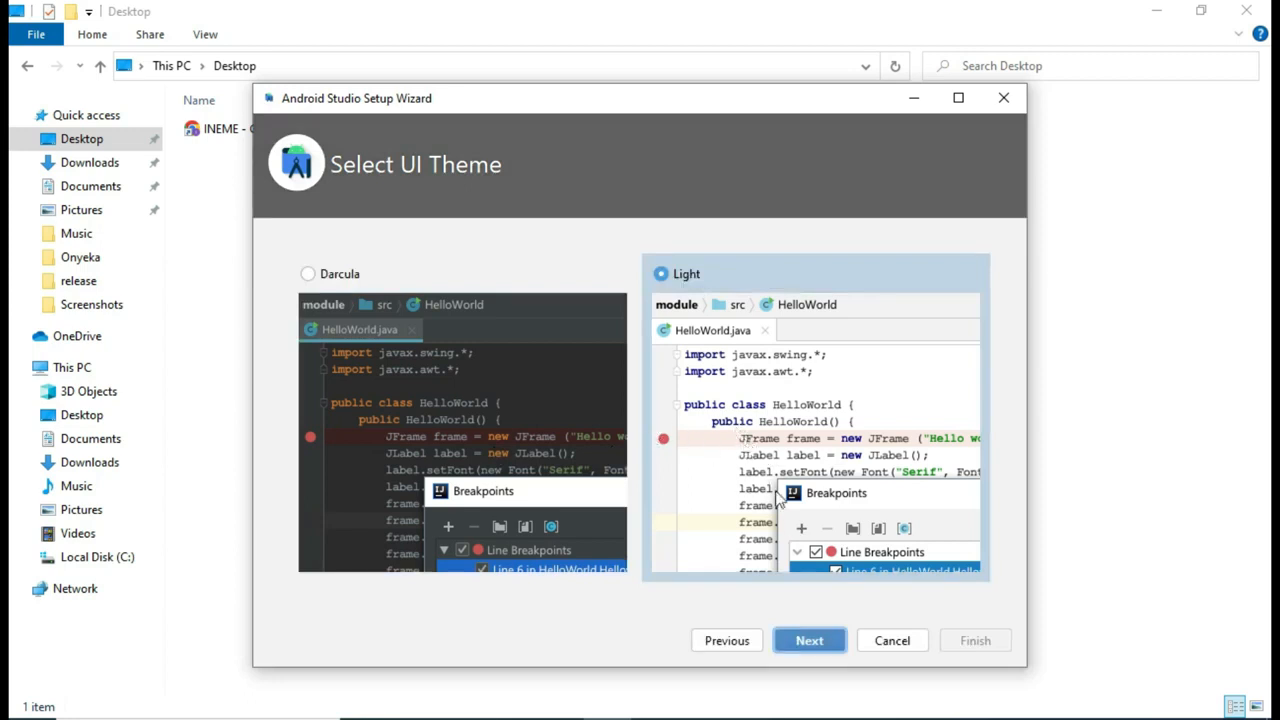
click(813, 645)
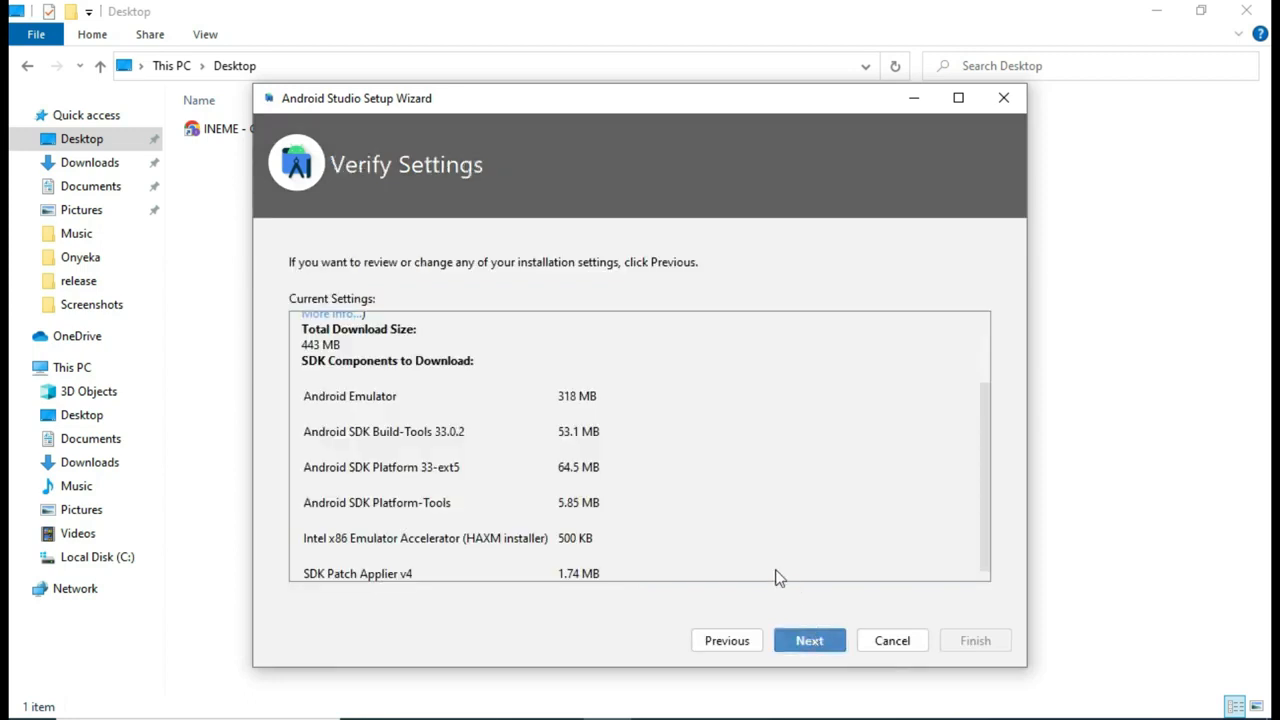
scroll(534, 463, up, 3)
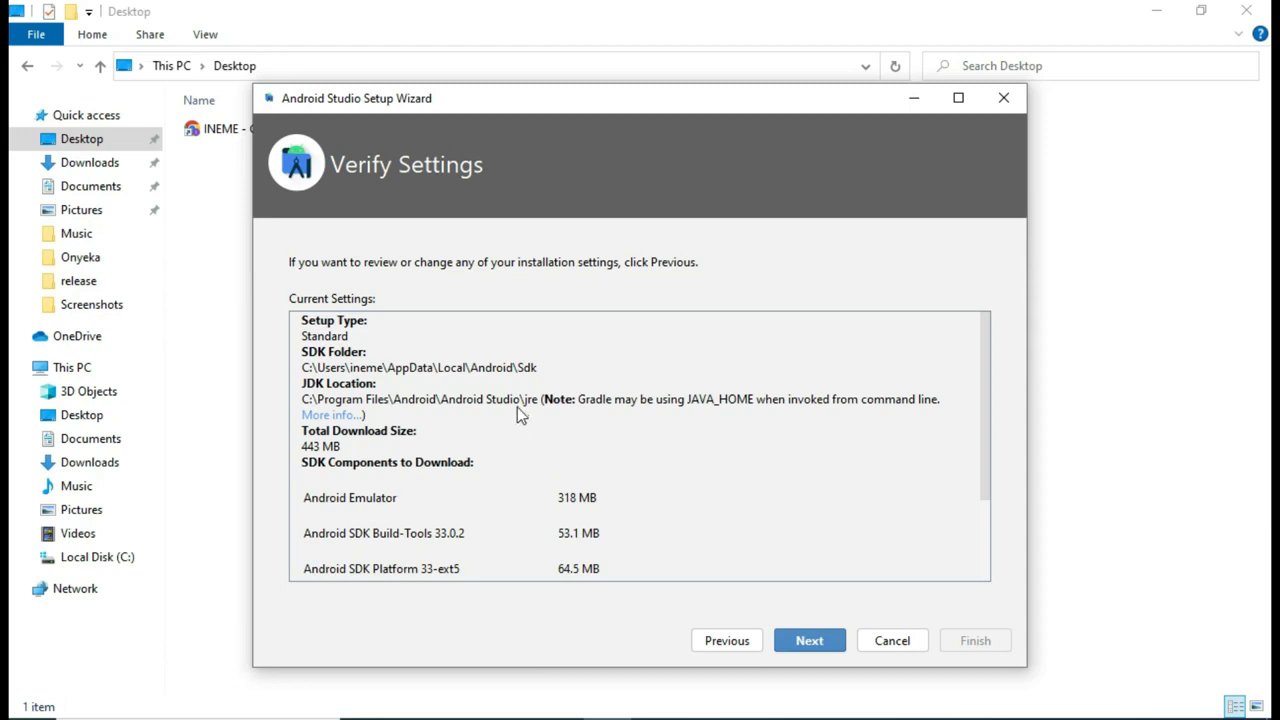
scroll(518, 410, down, 3)
scroll(518, 410, up, 3)
scroll(564, 527, down, 3)
scroll(566, 525, down, 1)
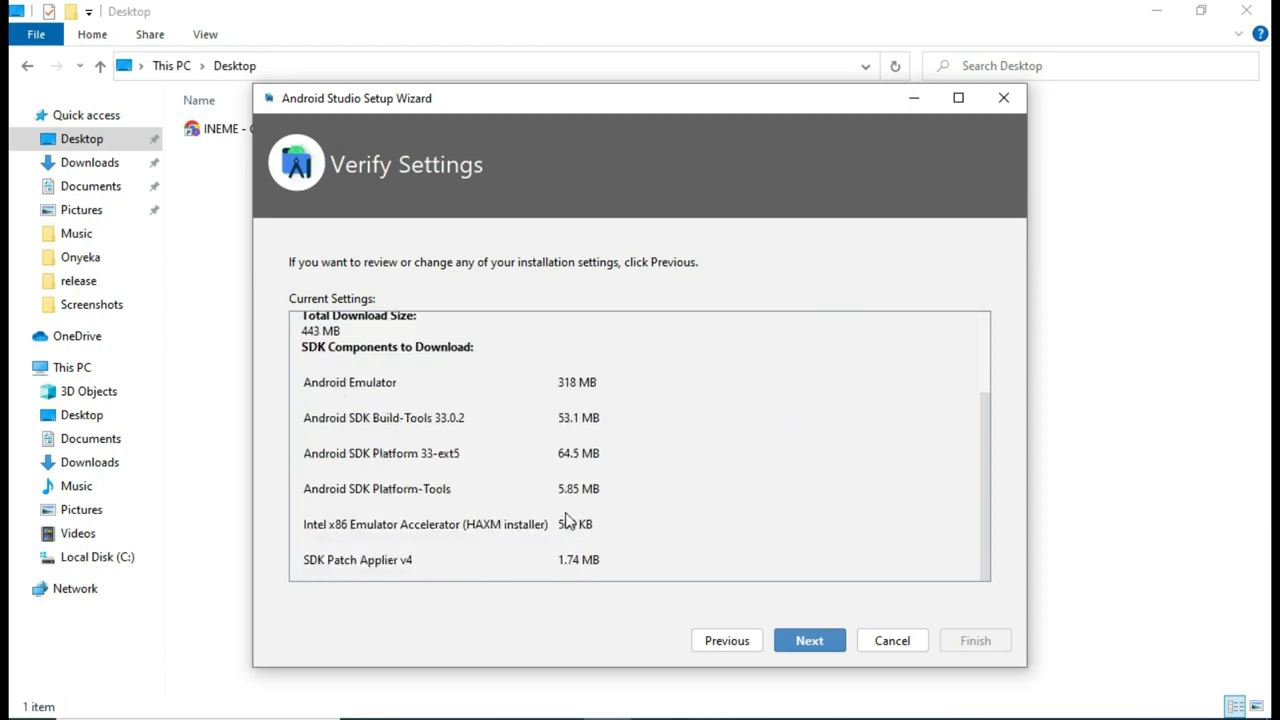
scroll(588, 517, up, 4)
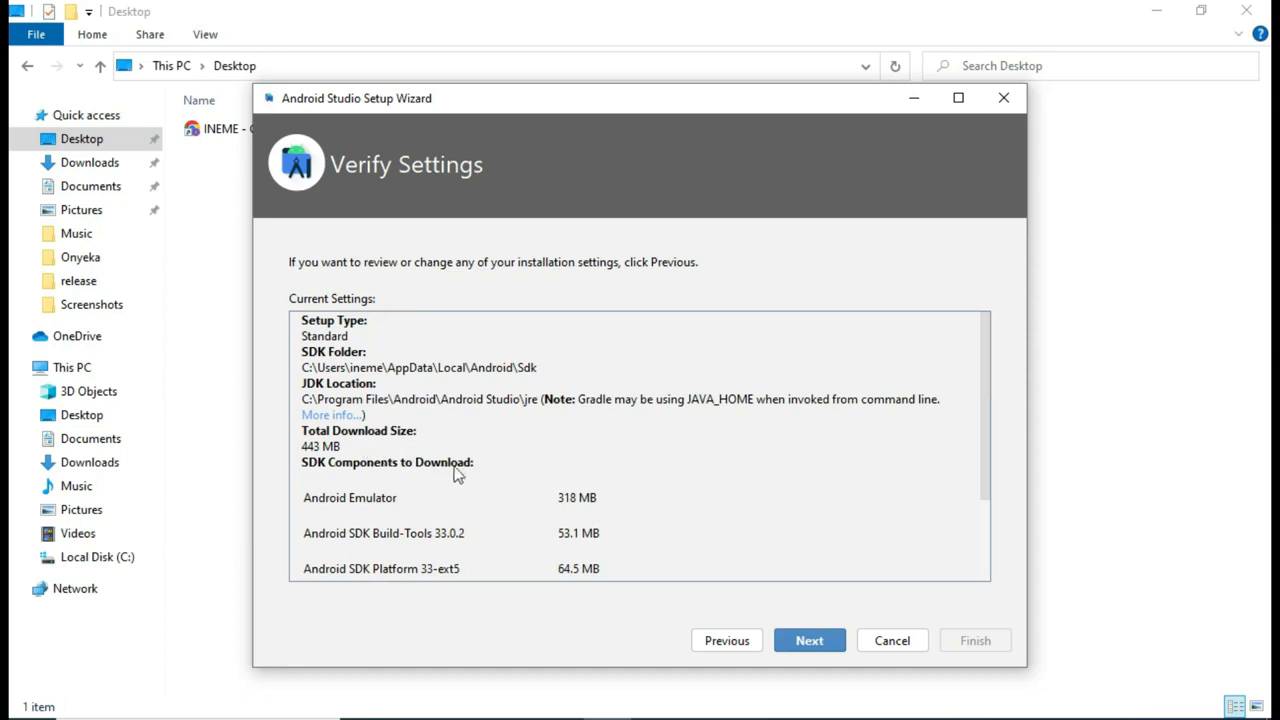
Step: Accept the android-sdk-license agreement
click(810, 641)
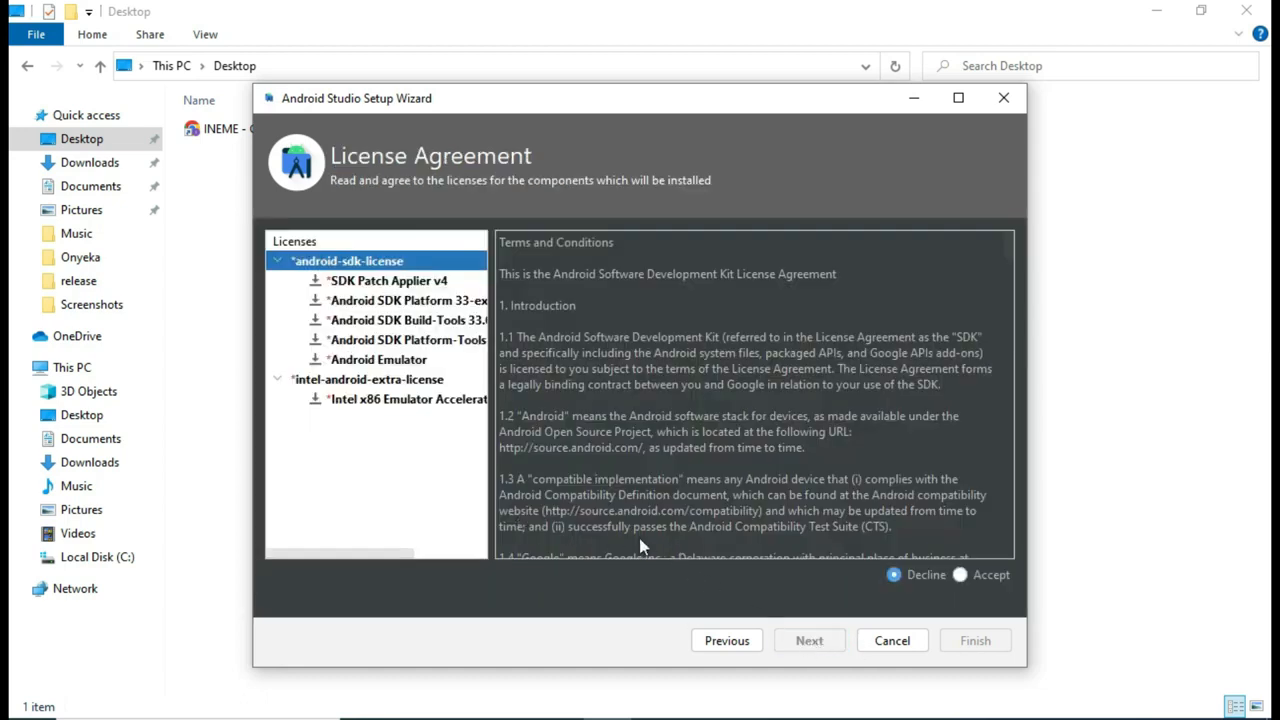
click(962, 575)
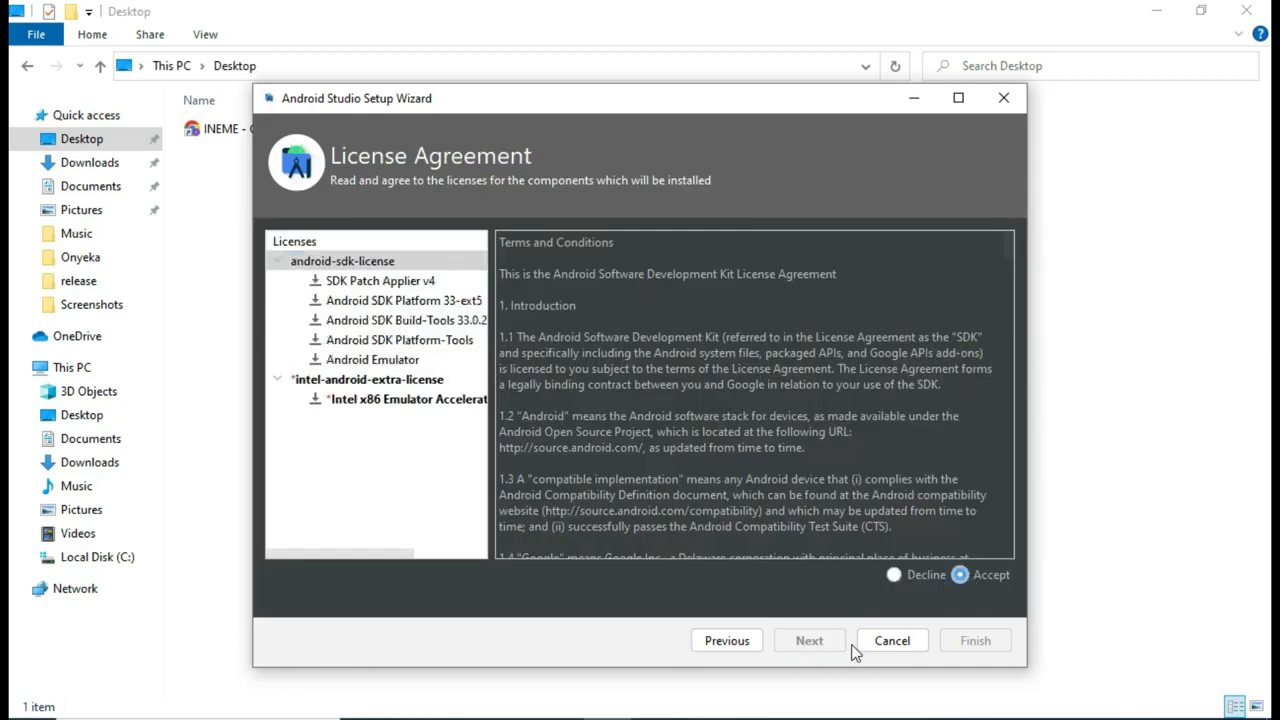
scroll(772, 505, down, 20)
scroll(768, 510, down, 20)
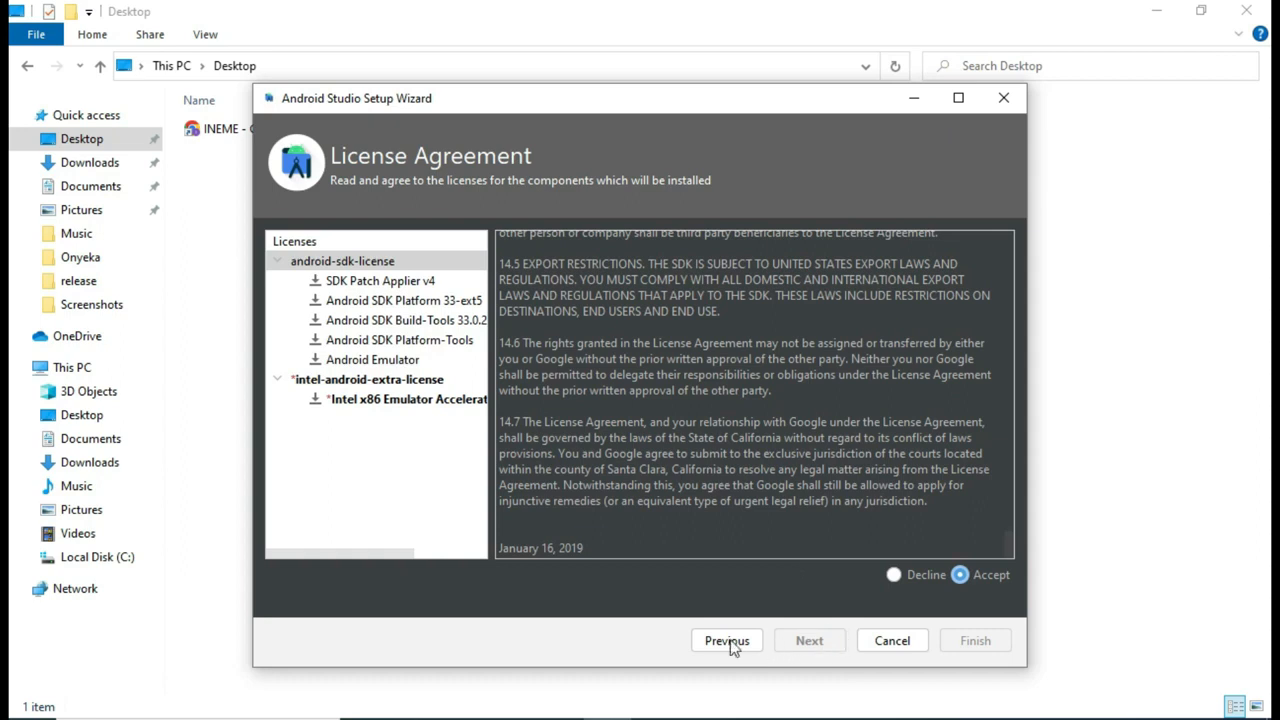
click(894, 576)
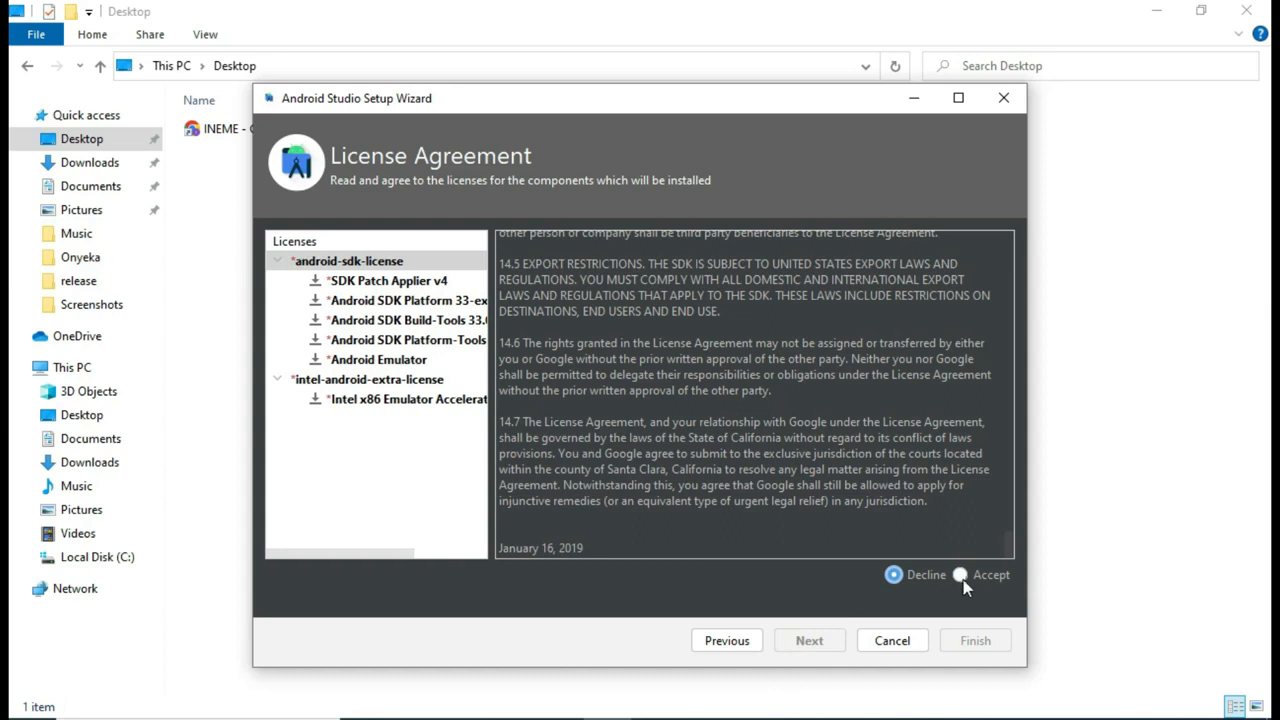
click(961, 576)
click(712, 641)
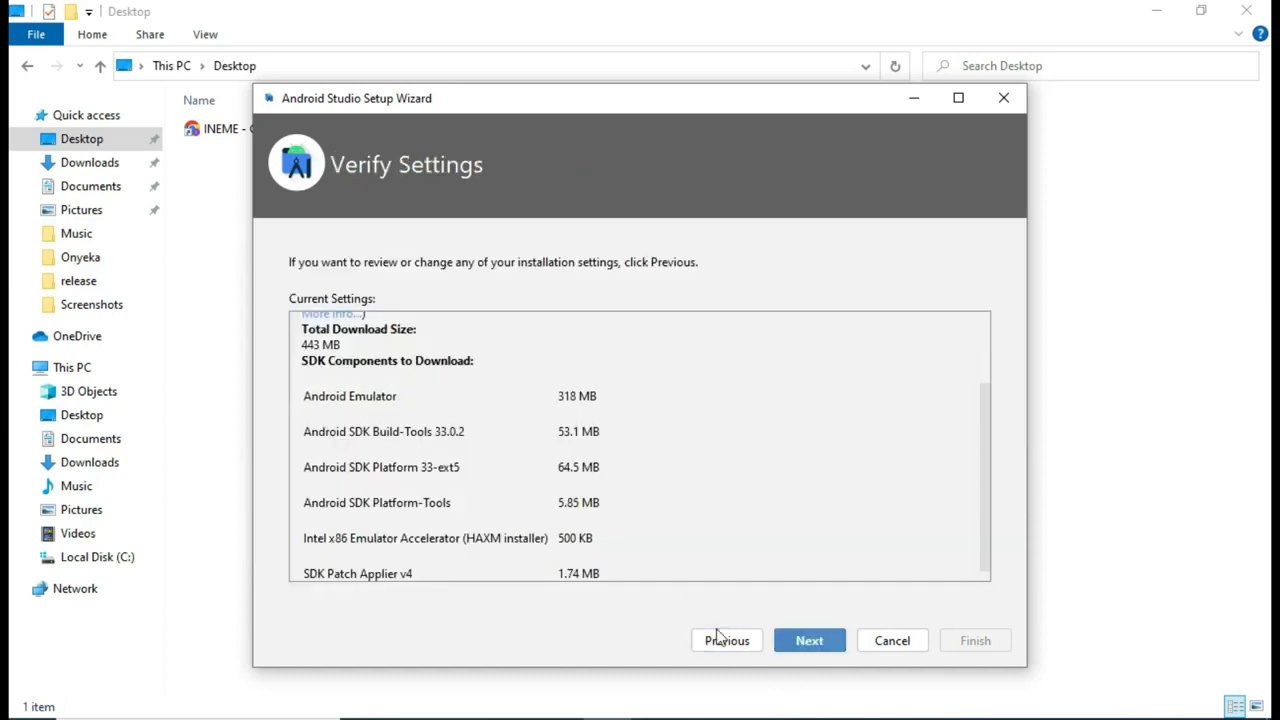
click(814, 642)
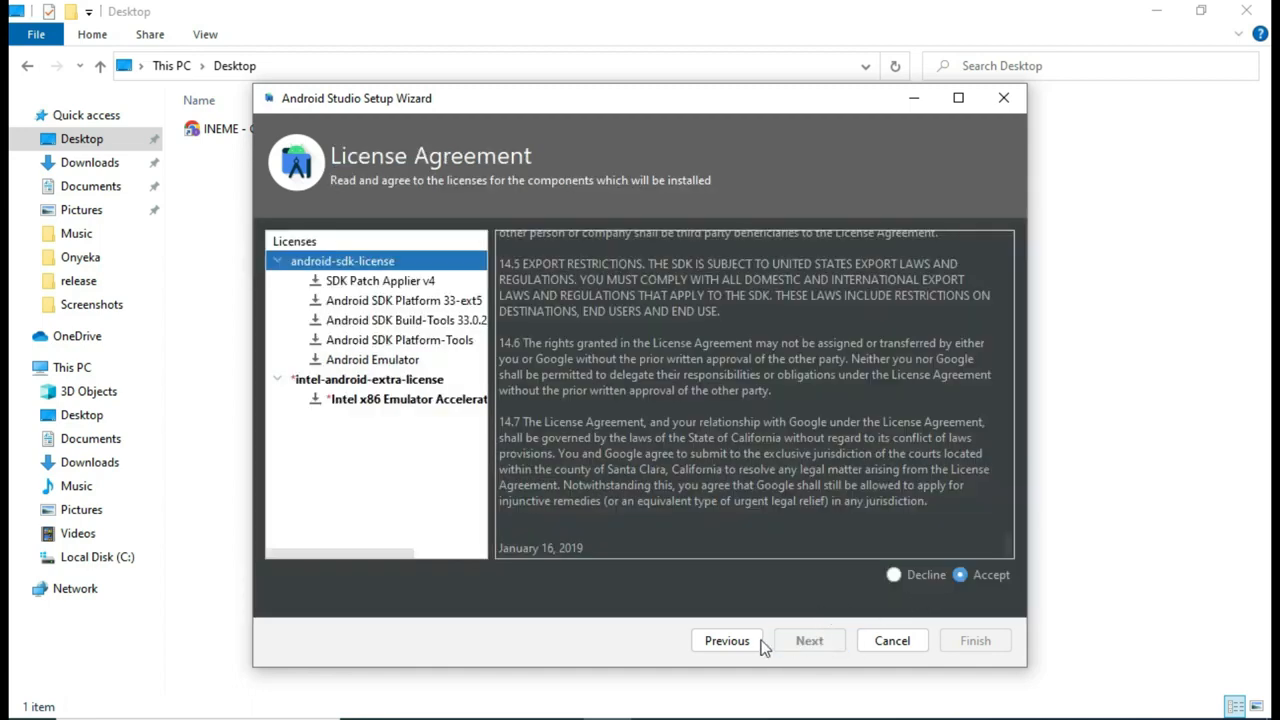
click(910, 578)
click(984, 575)
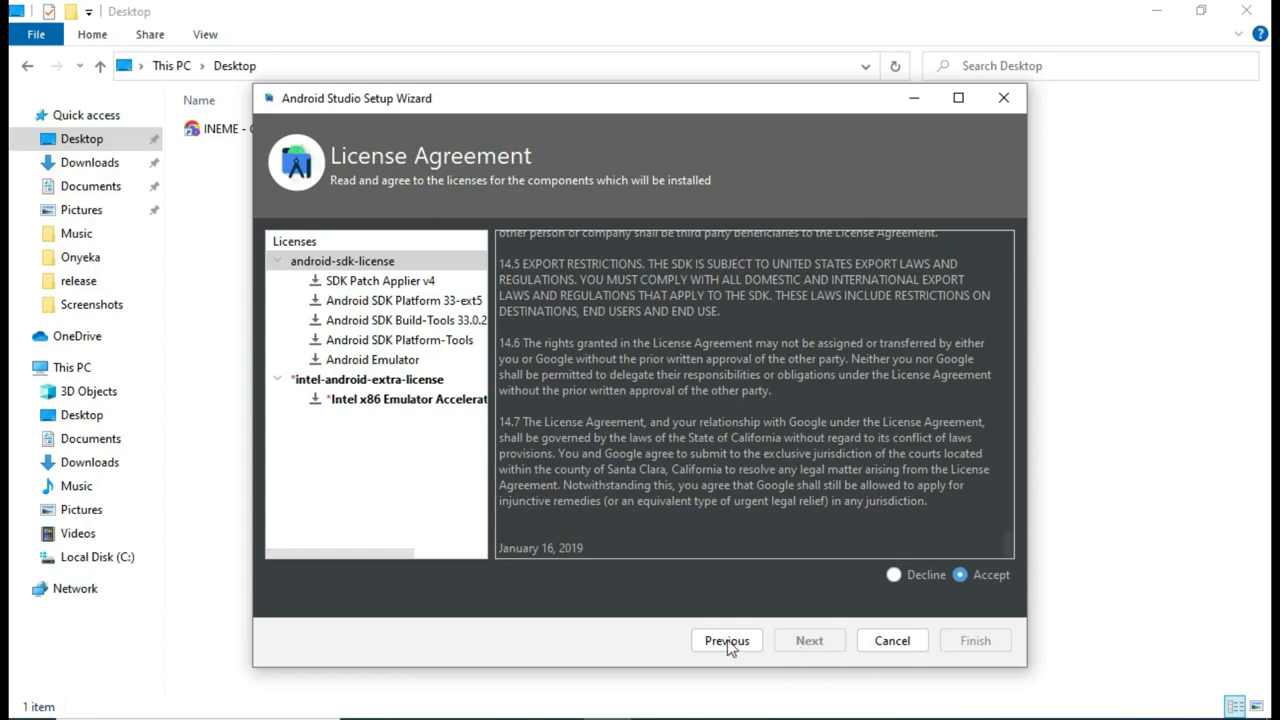
scroll(719, 523, up, 15)
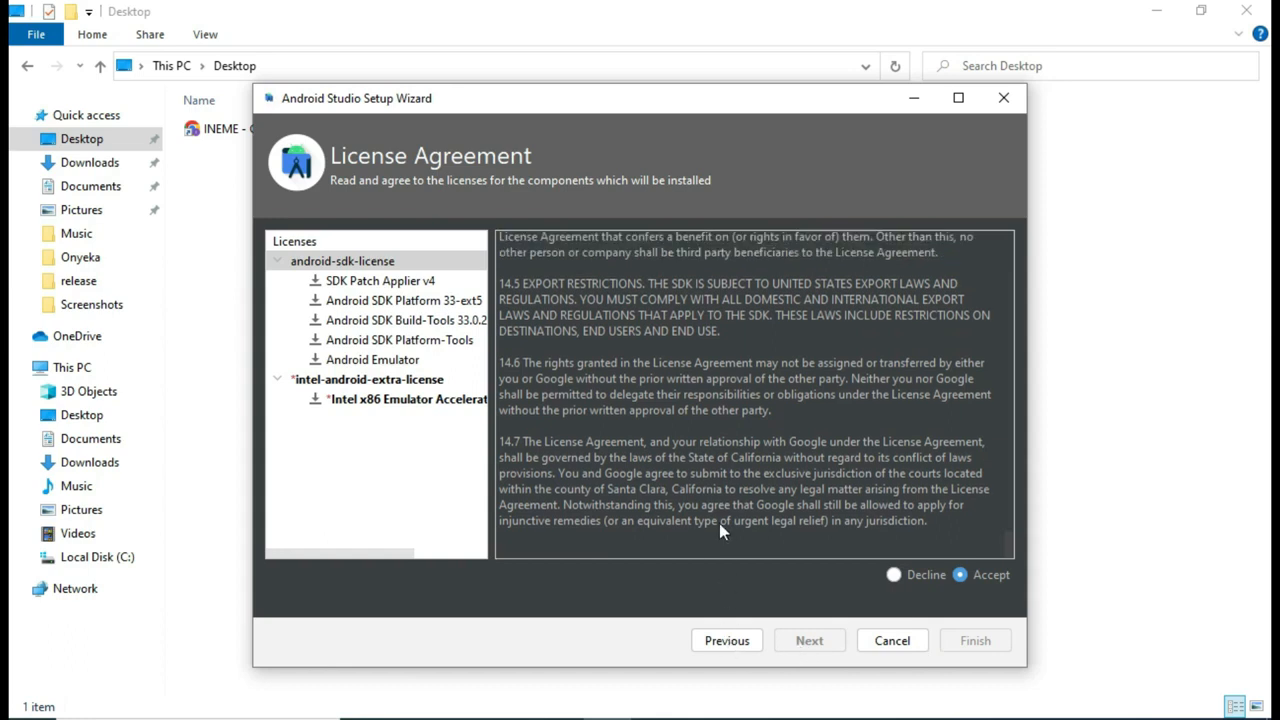
scroll(719, 523, up, 15)
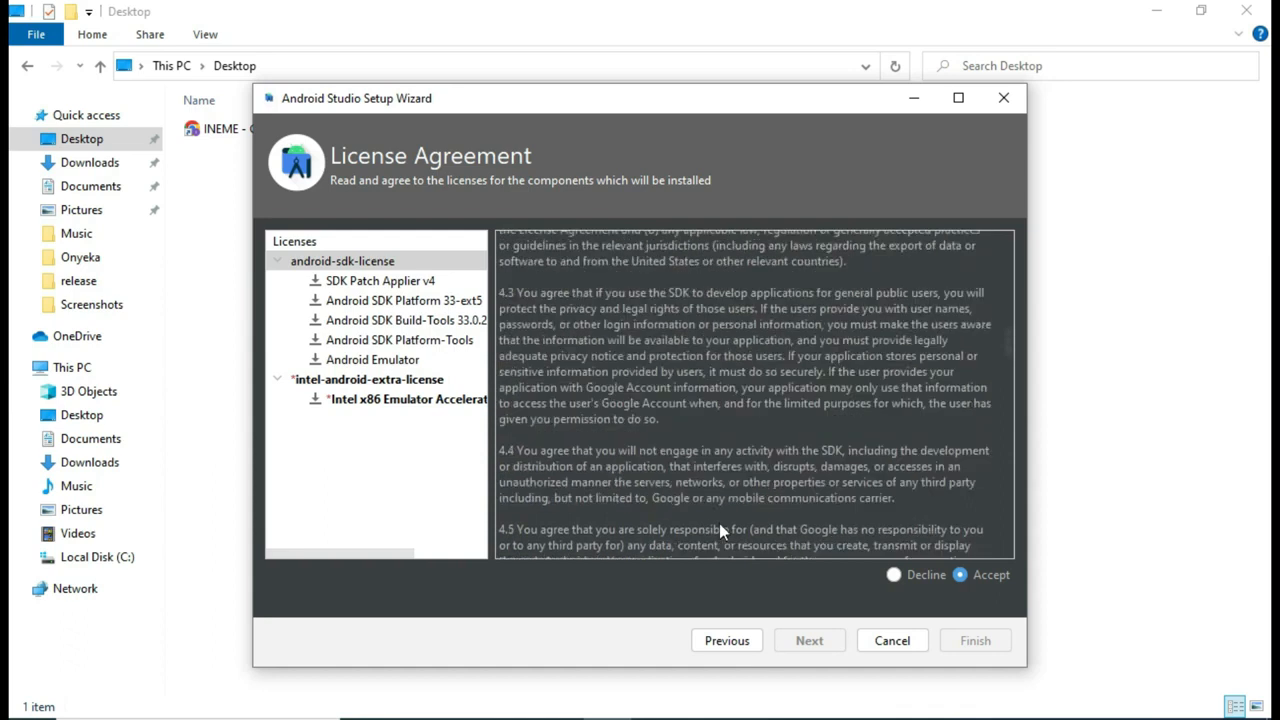
Step: Accept the intel-android-extra-license and finish to start downloading the SDK components
click(420, 400)
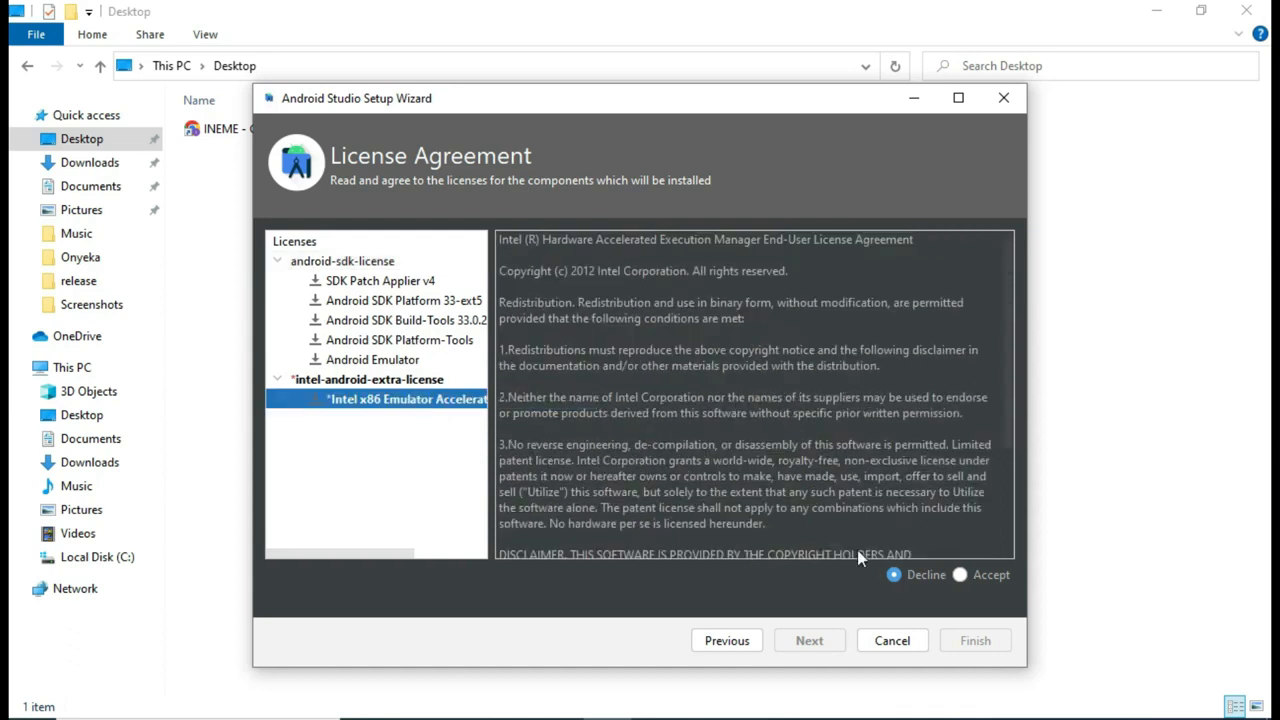
click(960, 575)
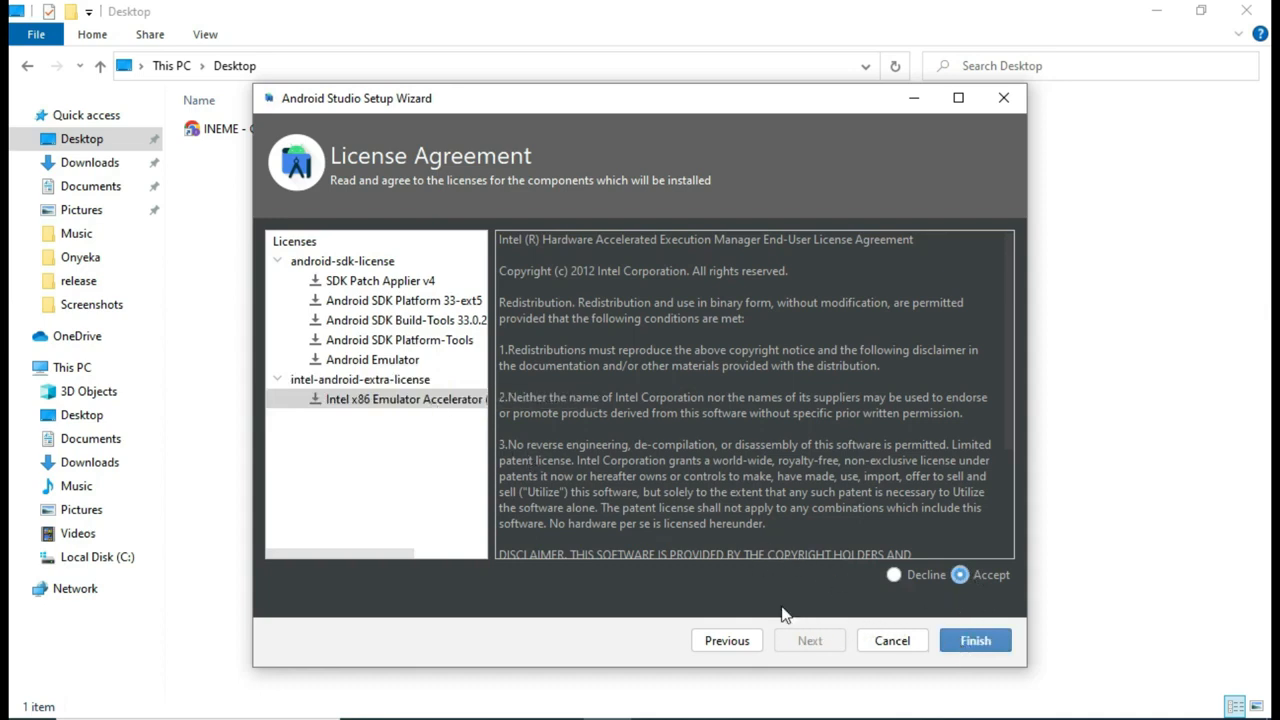
click(408, 401)
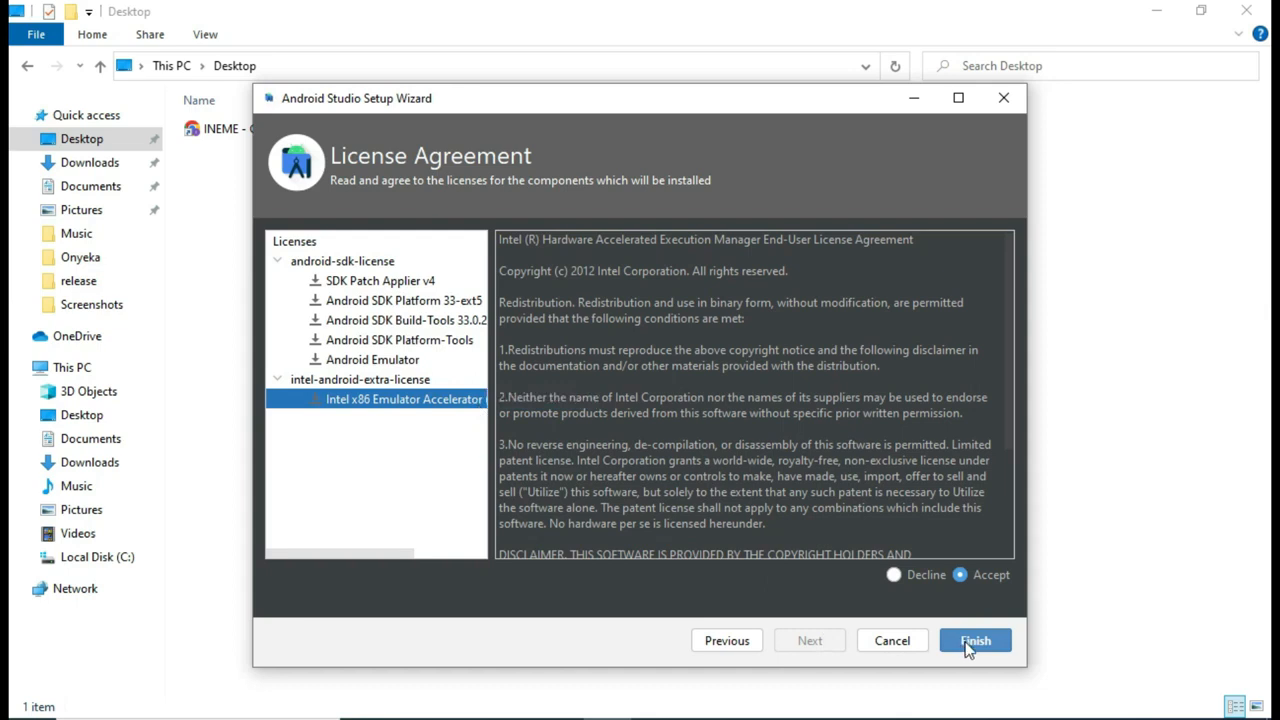
scroll(874, 458, down, 3)
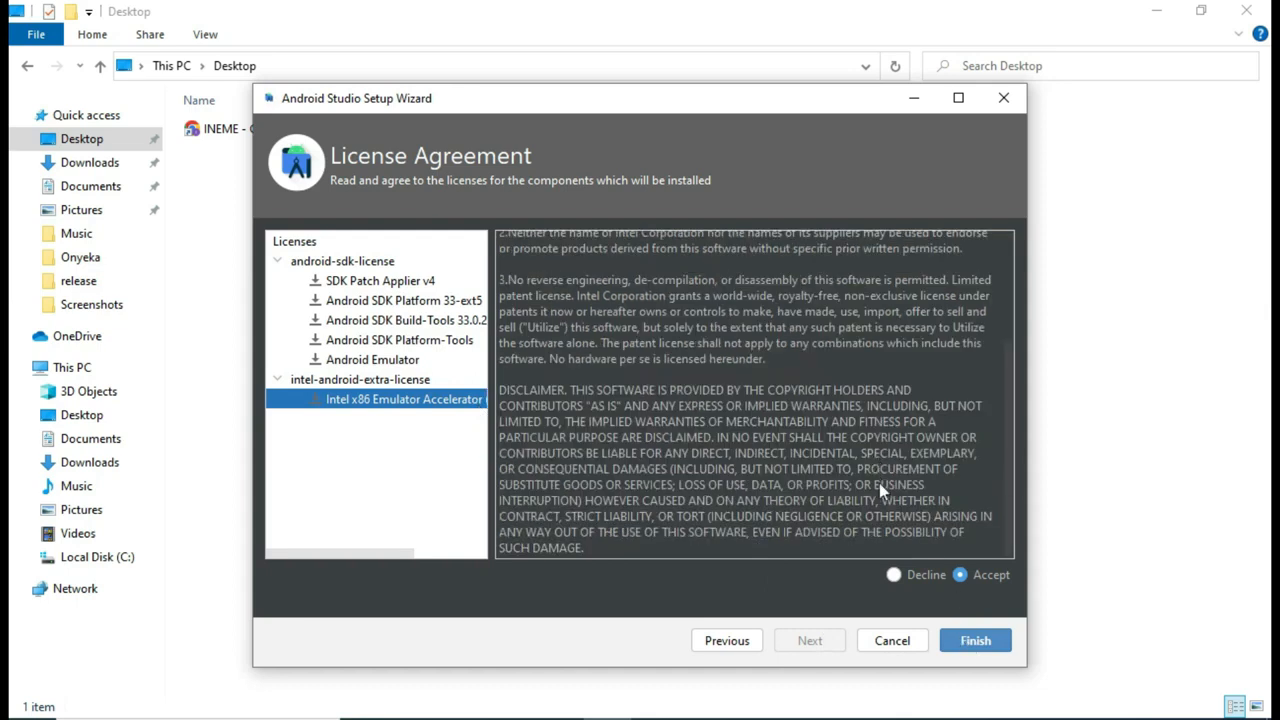
click(350, 342)
click(375, 282)
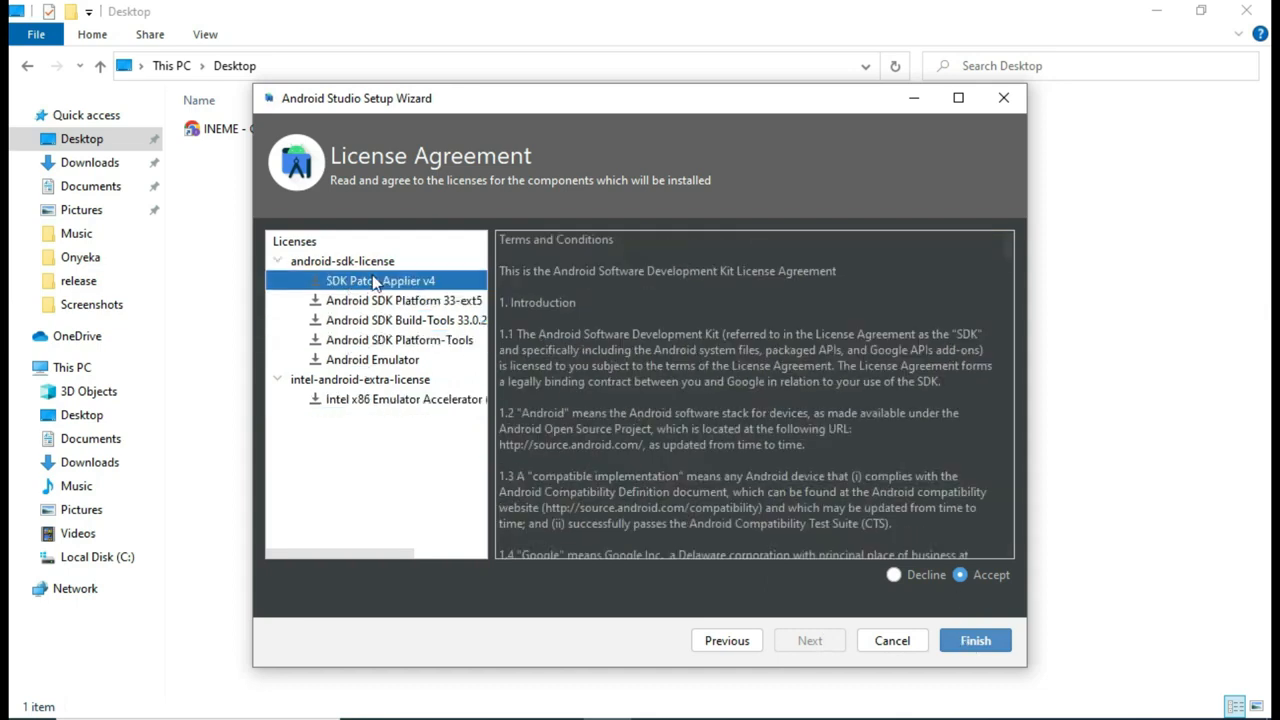
click(996, 645)
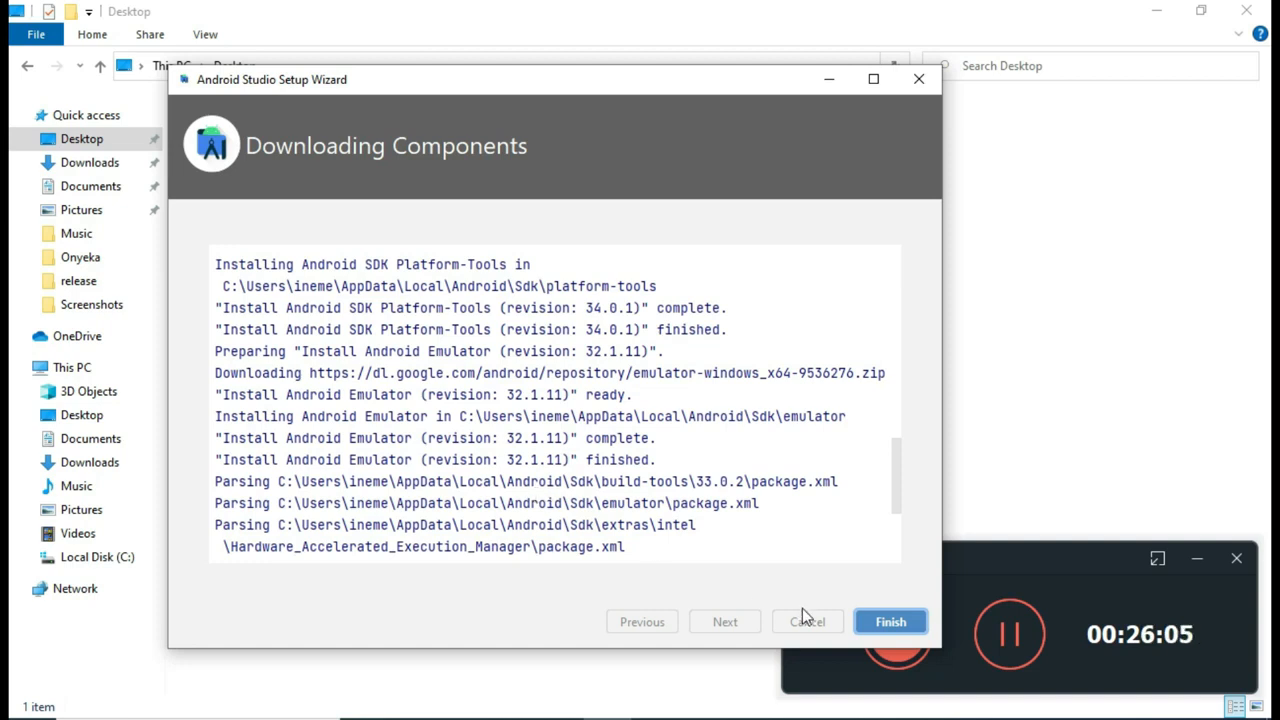
Step: Close the completed Downloading Components wizard to reach the Welcome to Android Studio window
click(885, 628)
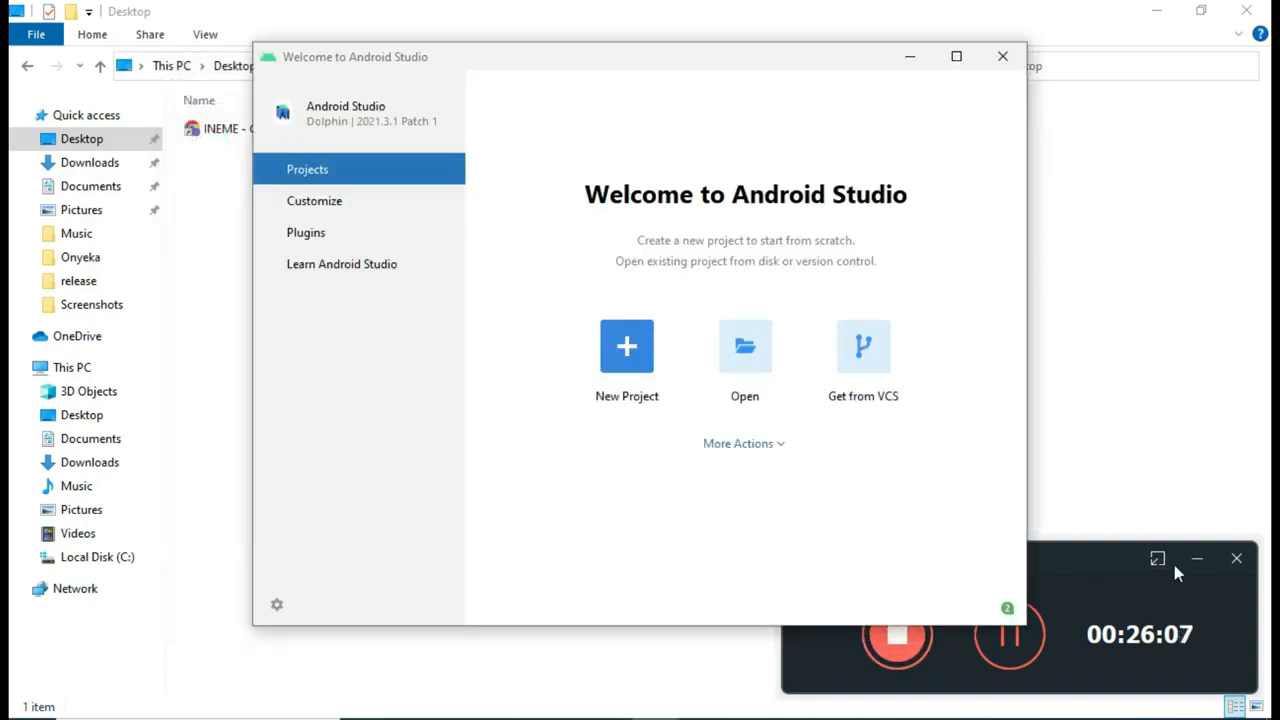
click(1196, 560)
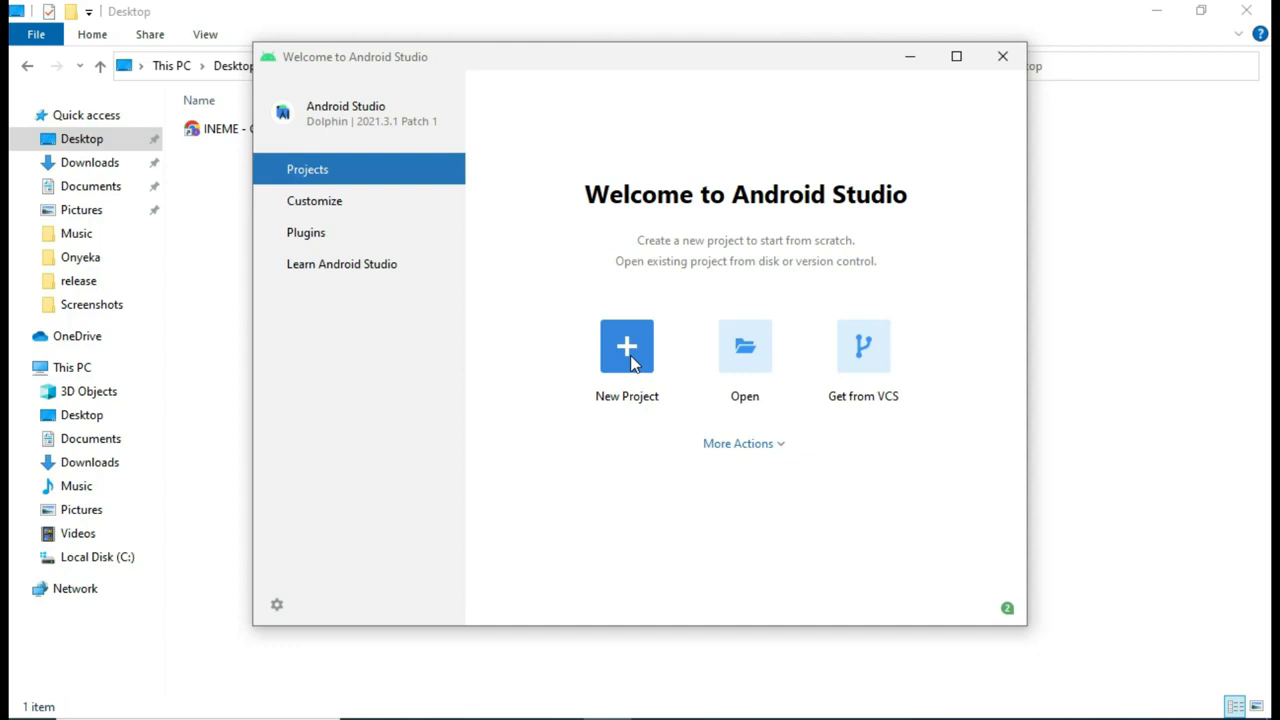
drag(685, 68, 608, 68)
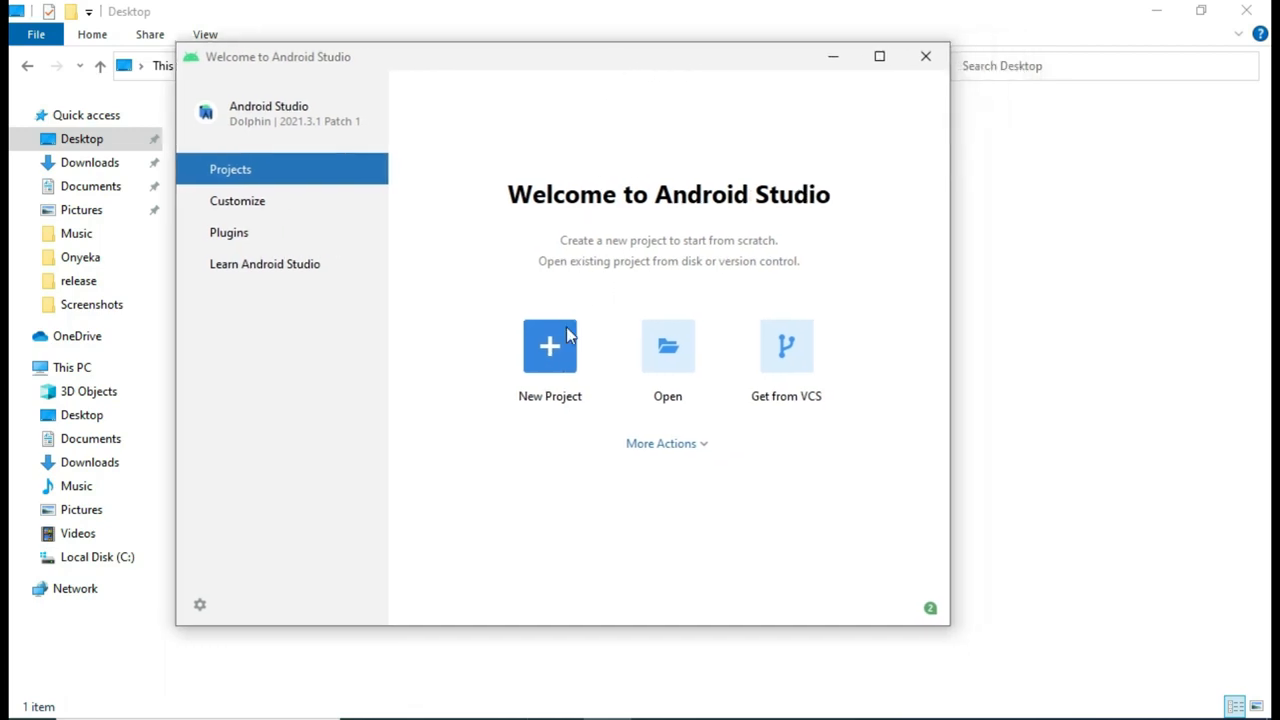
Step: Create an Empty Activity project named My Application with Java as the language
click(555, 357)
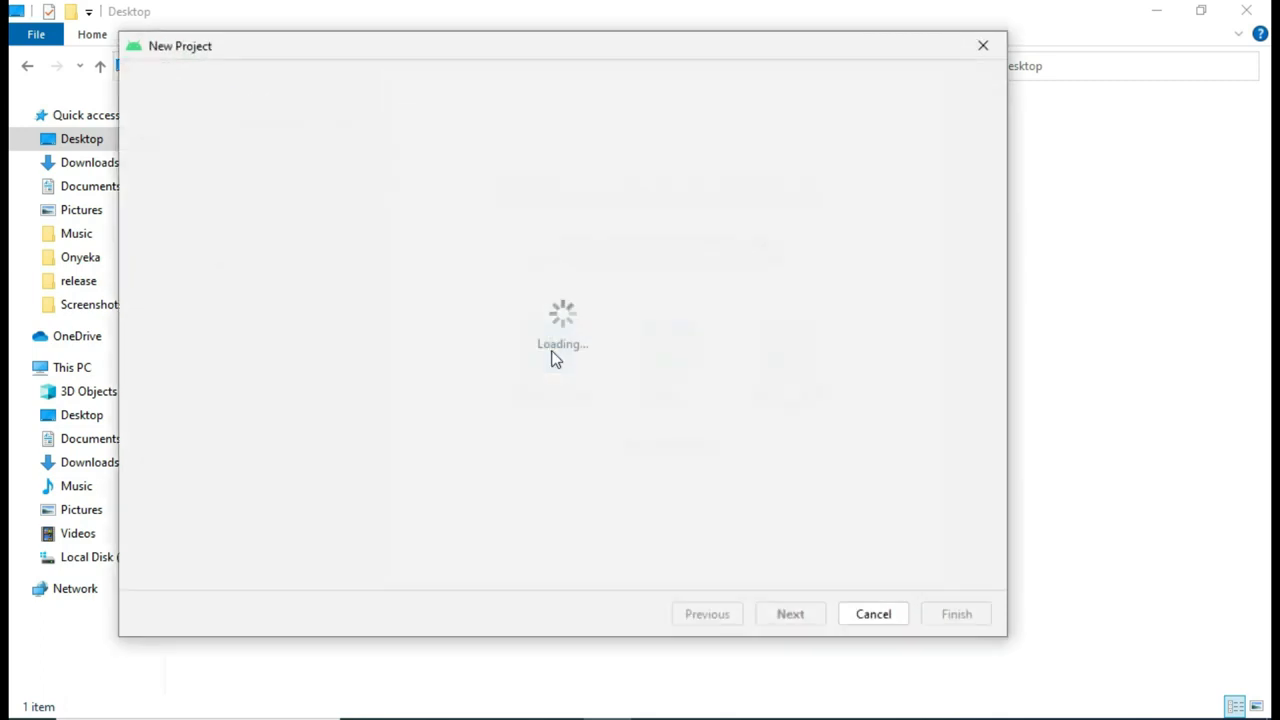
scroll(743, 377, down, 1)
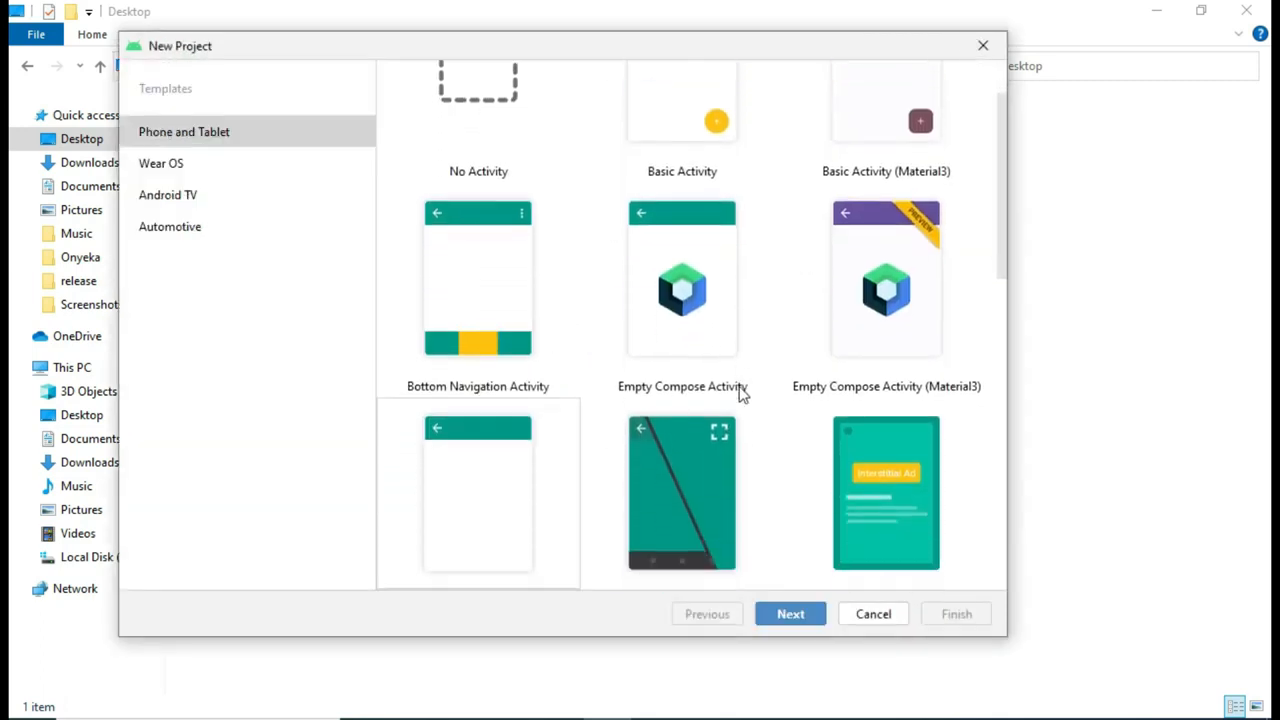
scroll(738, 395, down, 3)
scroll(728, 400, up, 2)
click(557, 424)
click(778, 616)
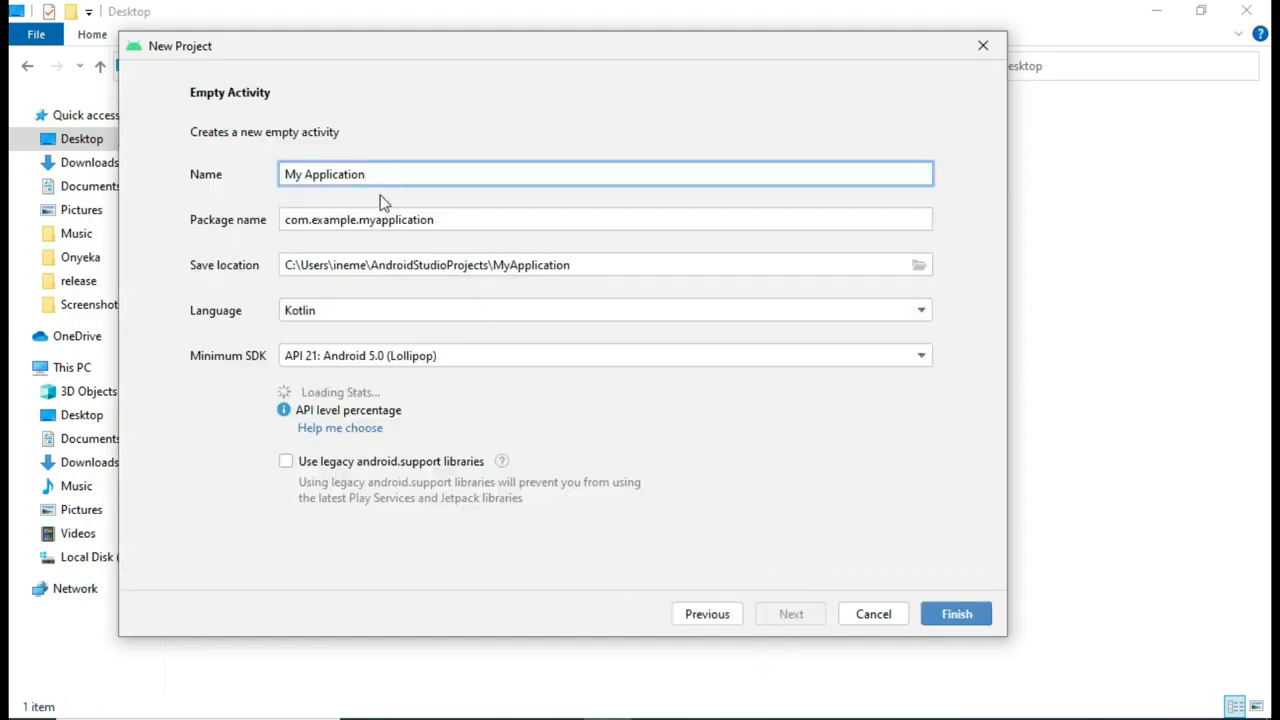
click(405, 319)
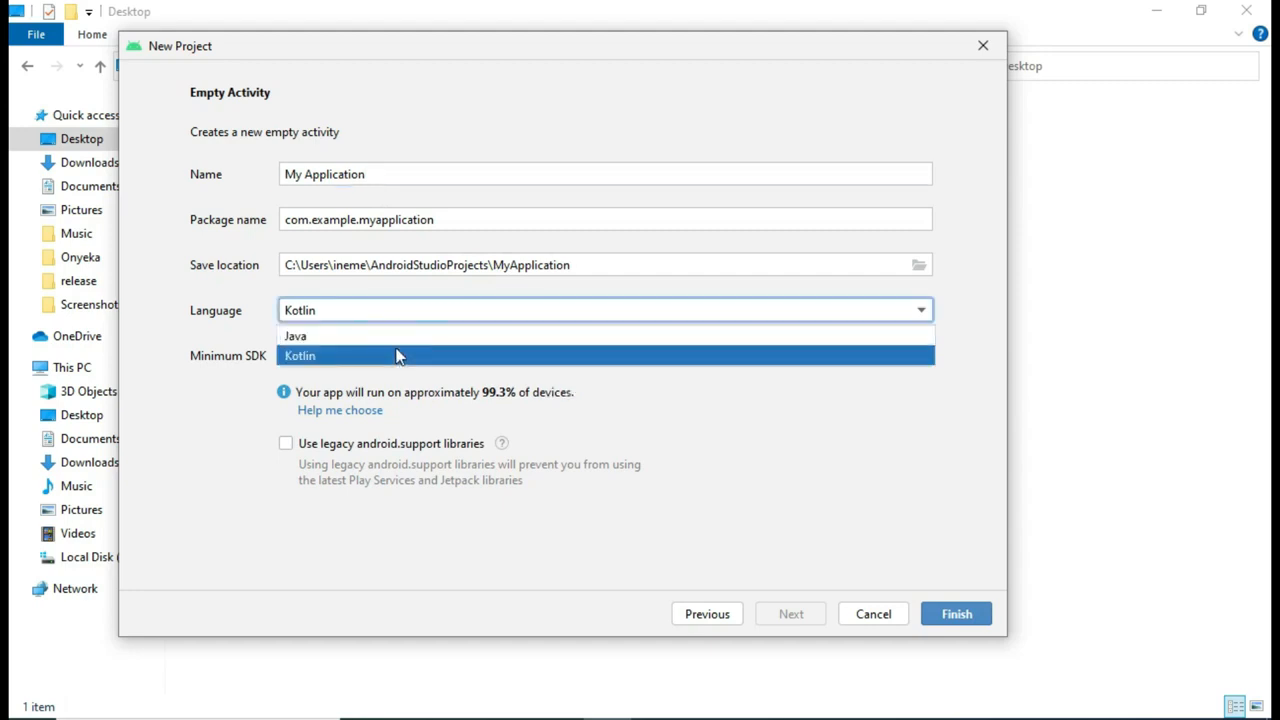
click(398, 337)
click(942, 617)
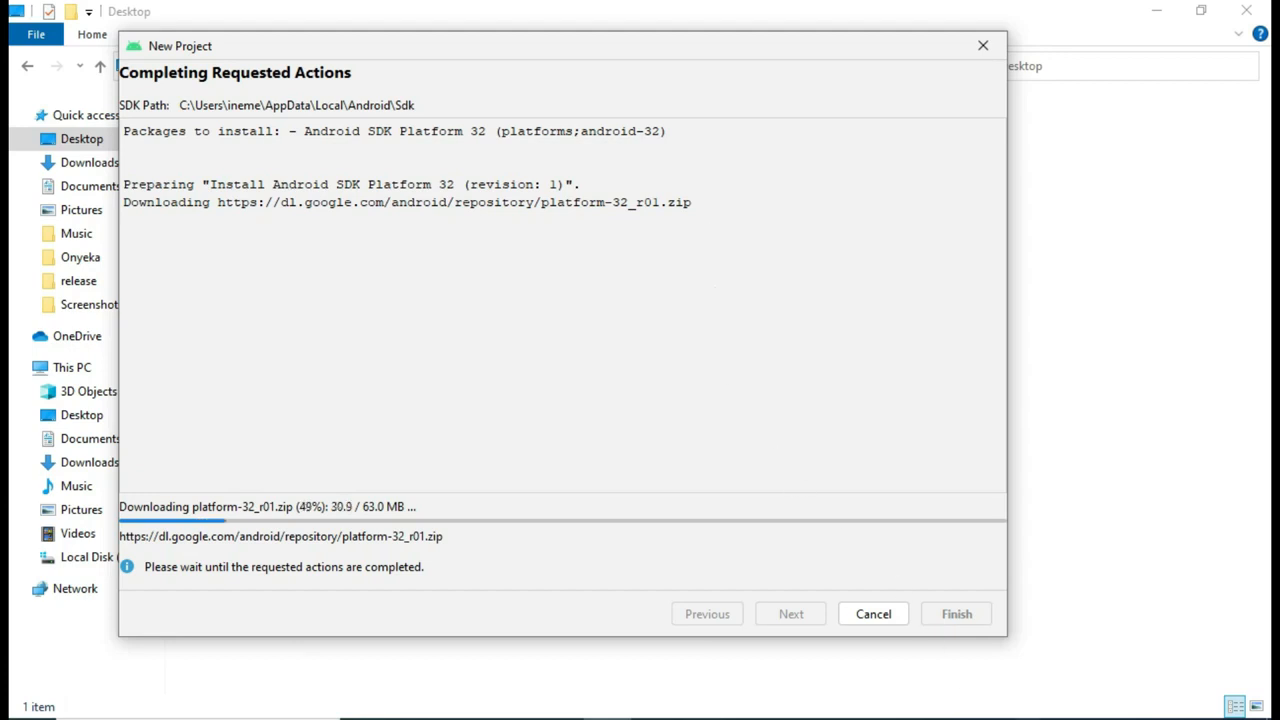
click(1025, 719)
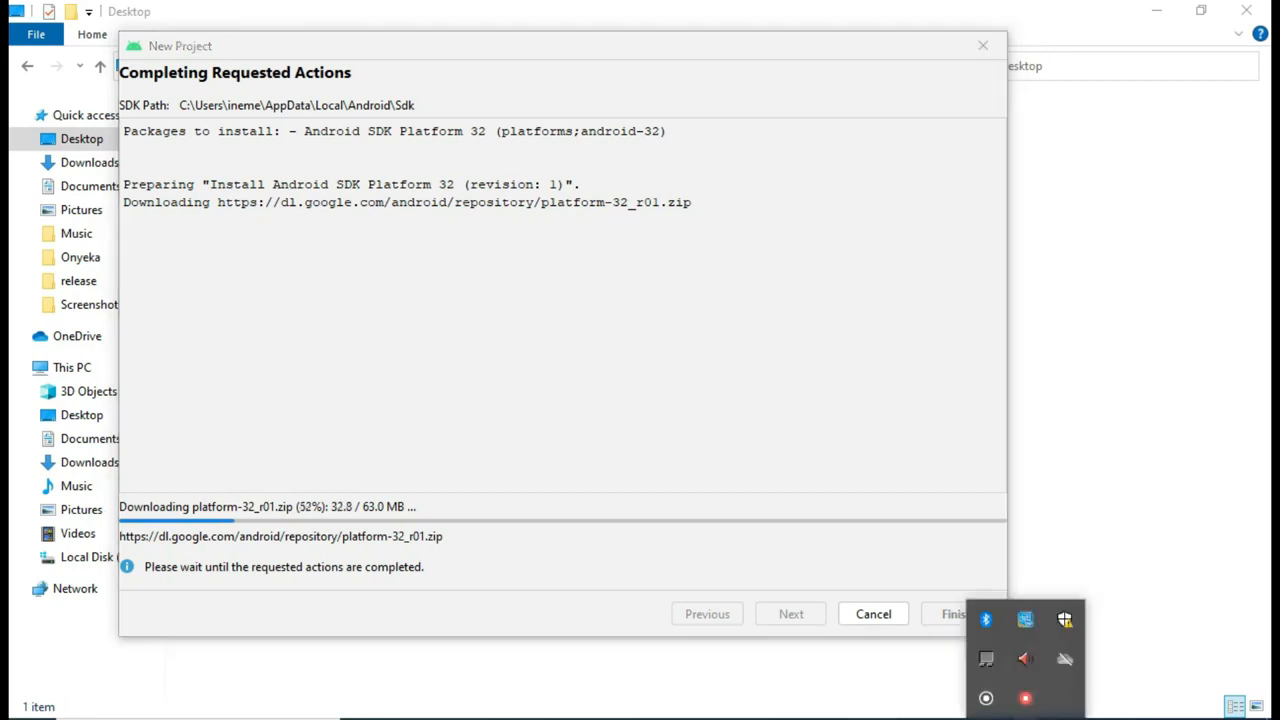